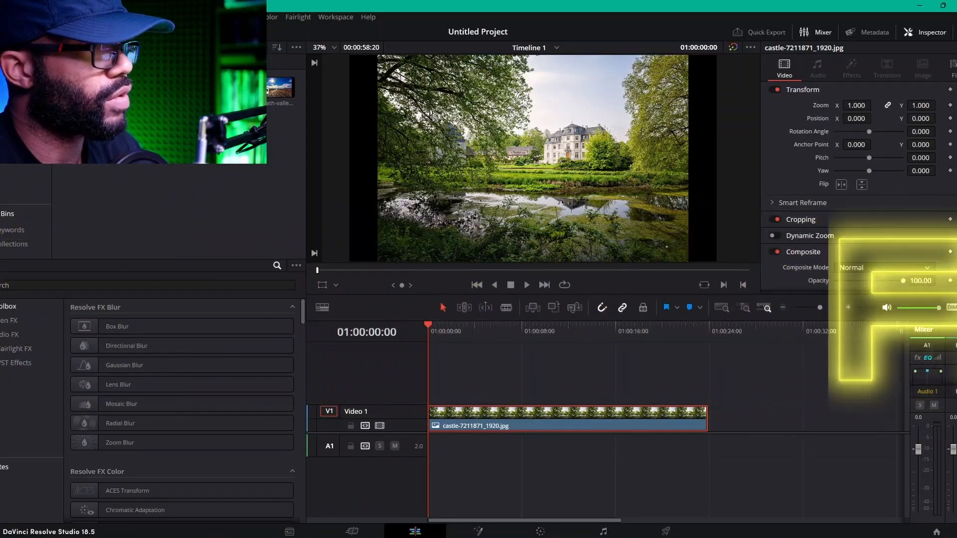
Step: Find the Fast Noise effect among the Open FX filters and apply it to the castle-7211871_1920.jpg clip on Video 1
{"action": "left_click", "coordinate": [1, 306]}
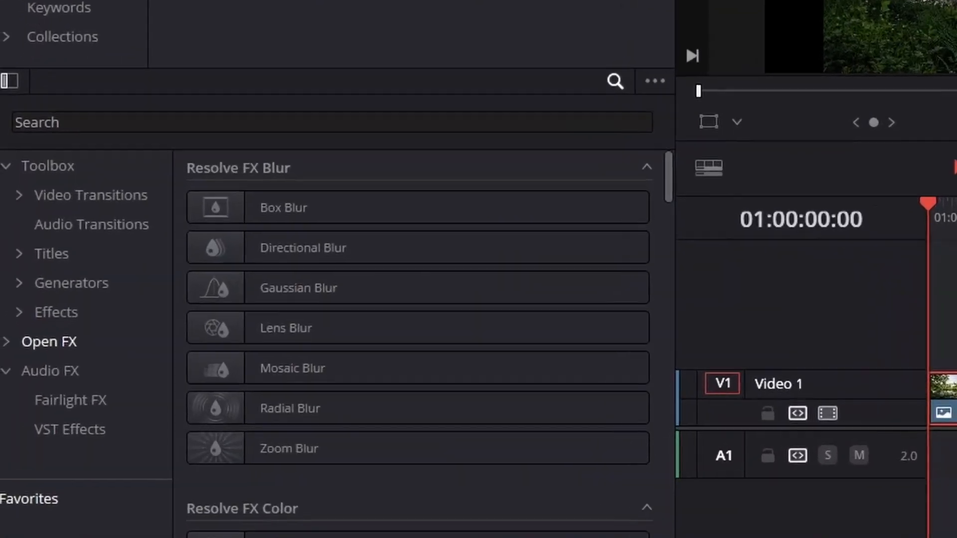
{"action": "left_click", "coordinate": [10, 342]}
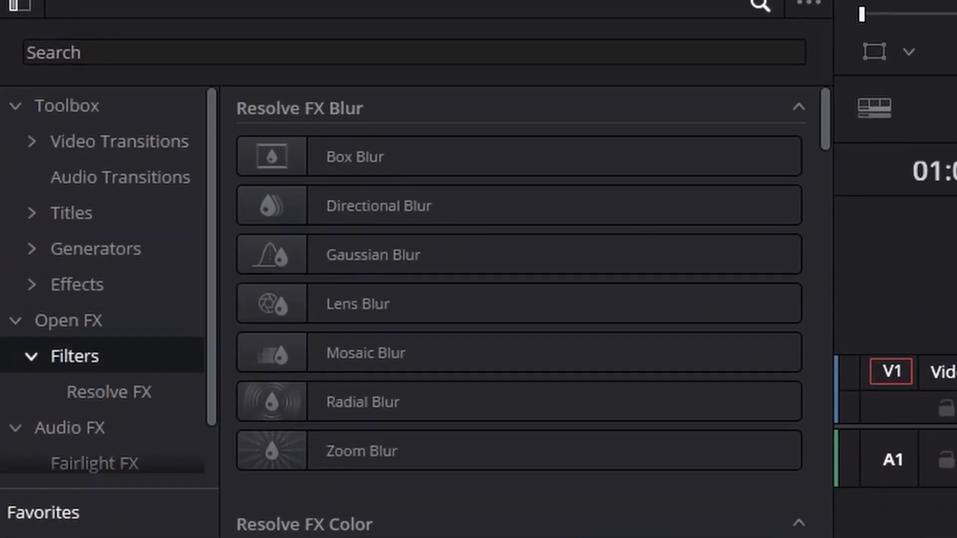
{"action": "left_click", "coordinate": [119, 53]}
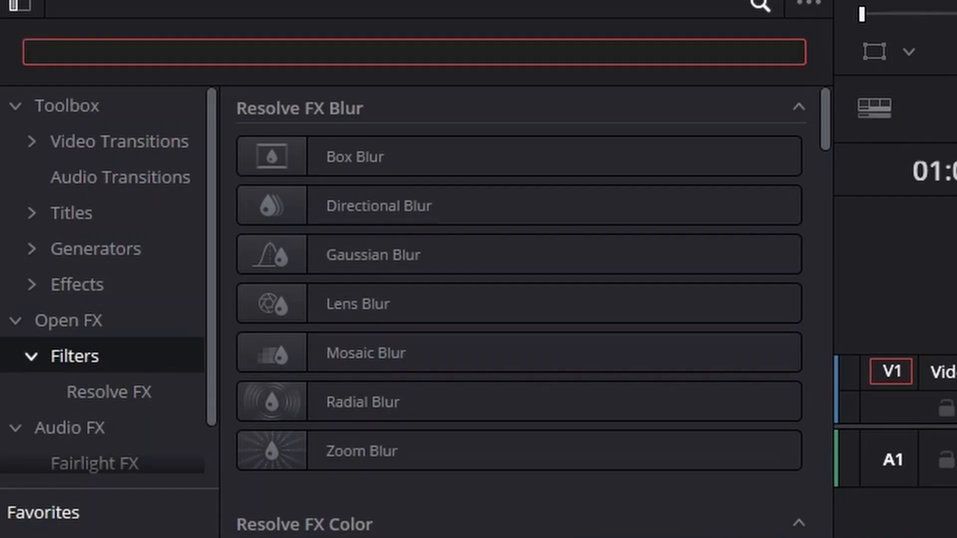
{"action": "type", "text": "fa"}
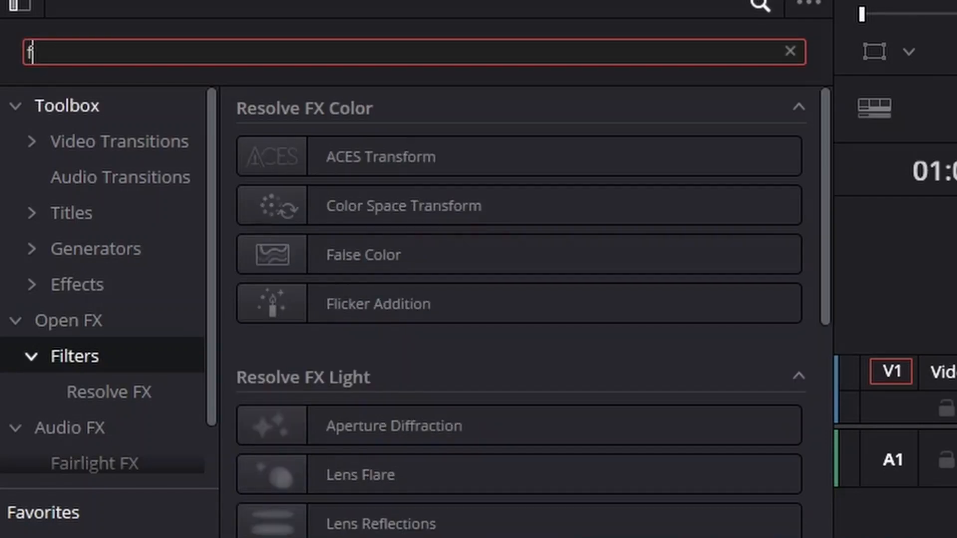
{"action": "type", "text": "s"}
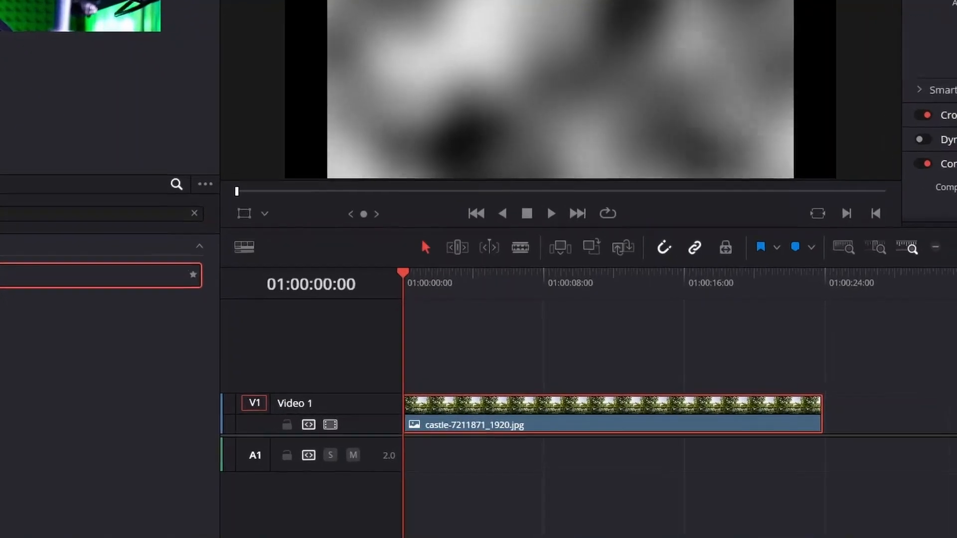
{"action": "left_click_drag", "start_coordinate": [403, 157], "coordinate": [807, 158]}
{"action": "left_click_drag", "start_coordinate": [85, 264], "coordinate": [459, 404]}
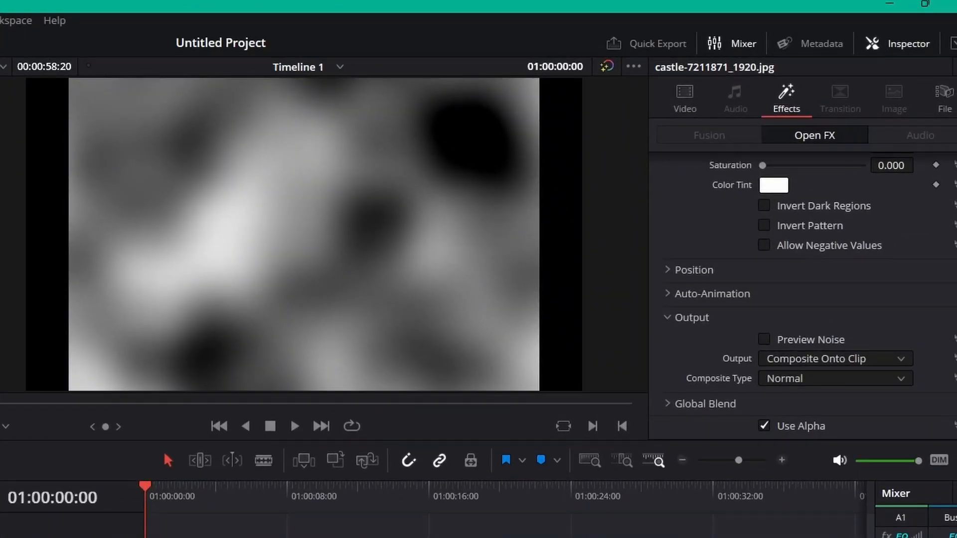
Step: Set the Fast Noise effect's Composite Type to Add in its output settings
{"action": "scroll", "coordinate": [802, 299], "scroll_direction": "up", "scroll_amount": 5}
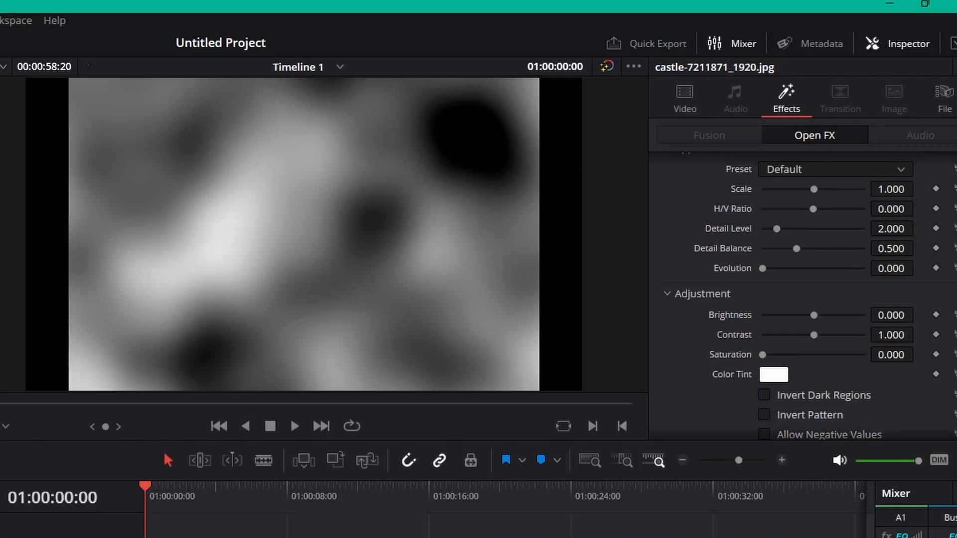
{"action": "scroll", "coordinate": [803, 299], "scroll_direction": "down", "scroll_amount": 5}
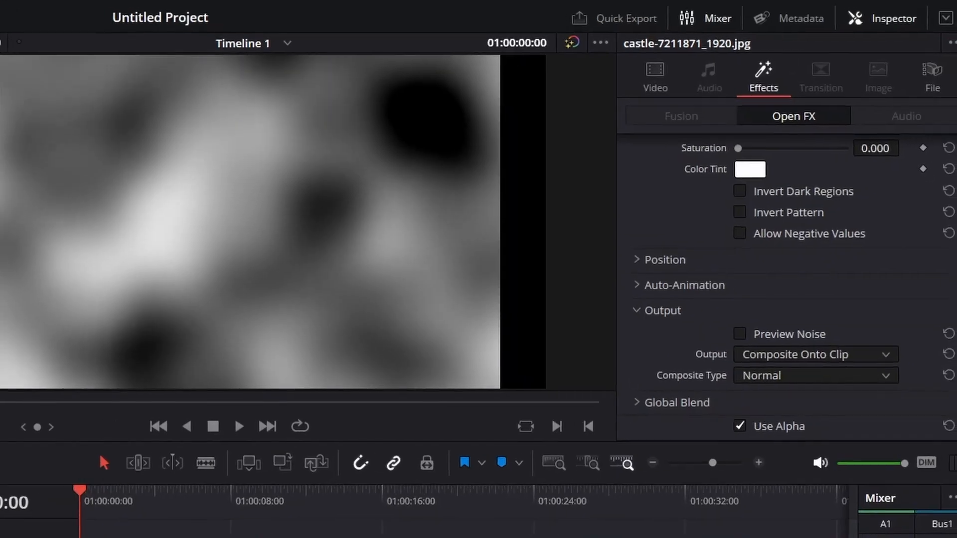
{"action": "scroll", "coordinate": [802, 299], "scroll_direction": "up", "scroll_amount": 5}
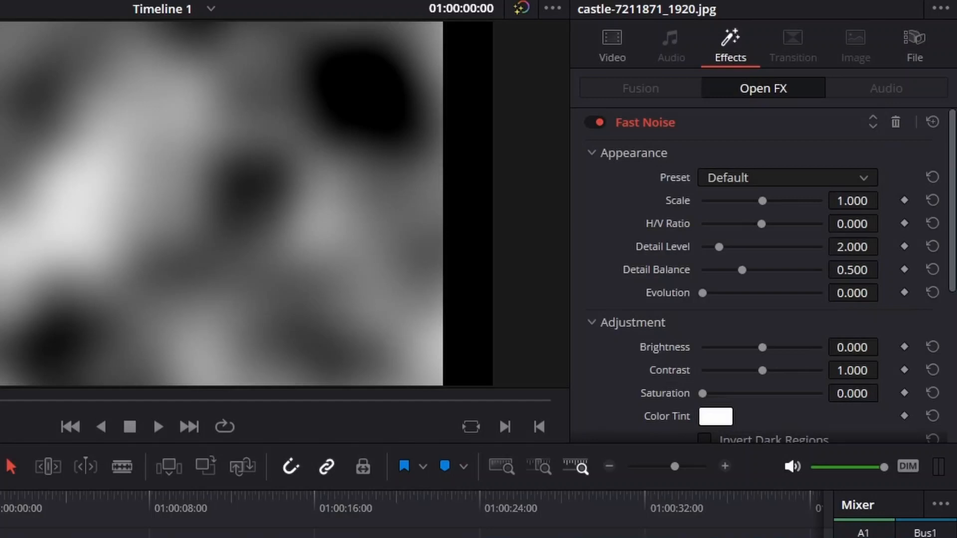
{"action": "scroll", "coordinate": [763, 279], "scroll_direction": "down", "scroll_amount": 5}
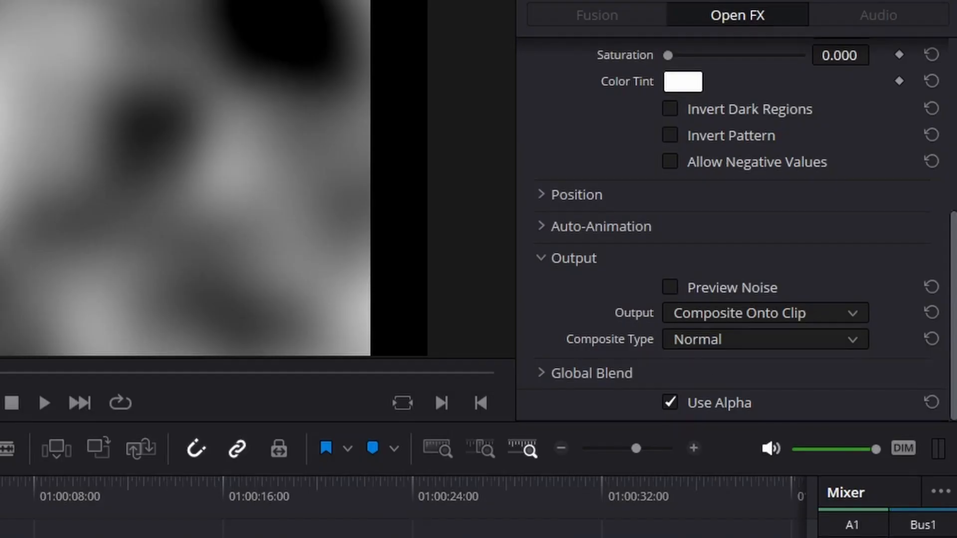
{"action": "left_click", "coordinate": [765, 340]}
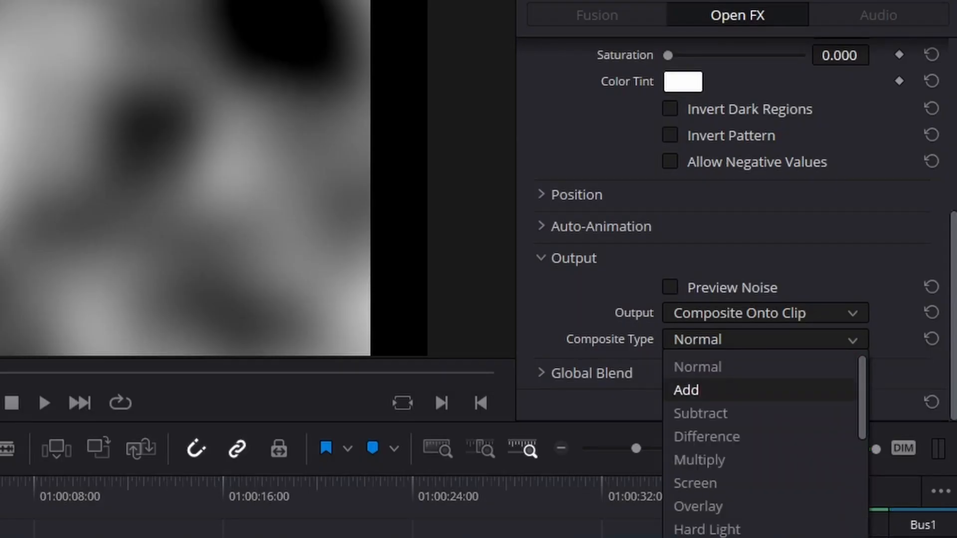
{"action": "left_click", "coordinate": [686, 390]}
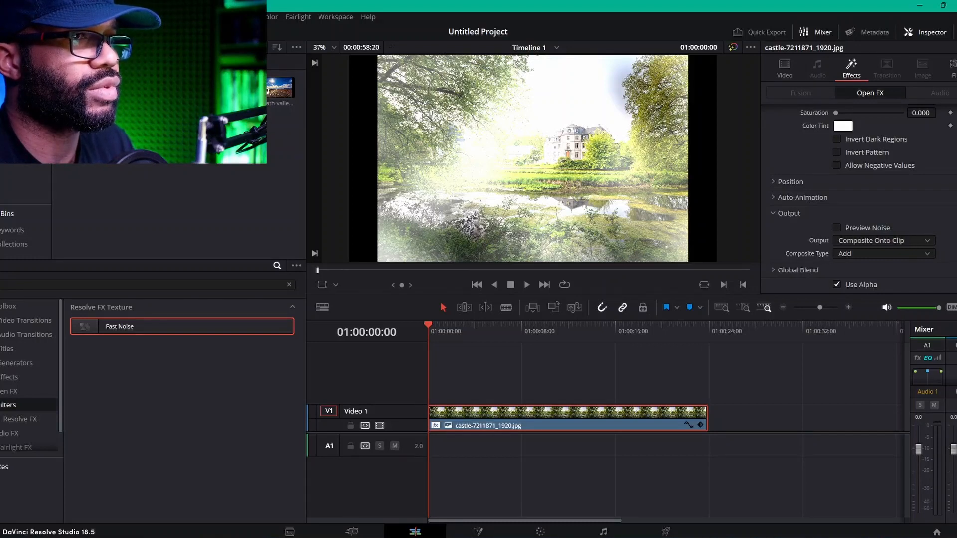
Step: Play the first few seconds of the clip twice to check the noise for movement, then return the playhead to the start
{"action": "key", "text": "space"}
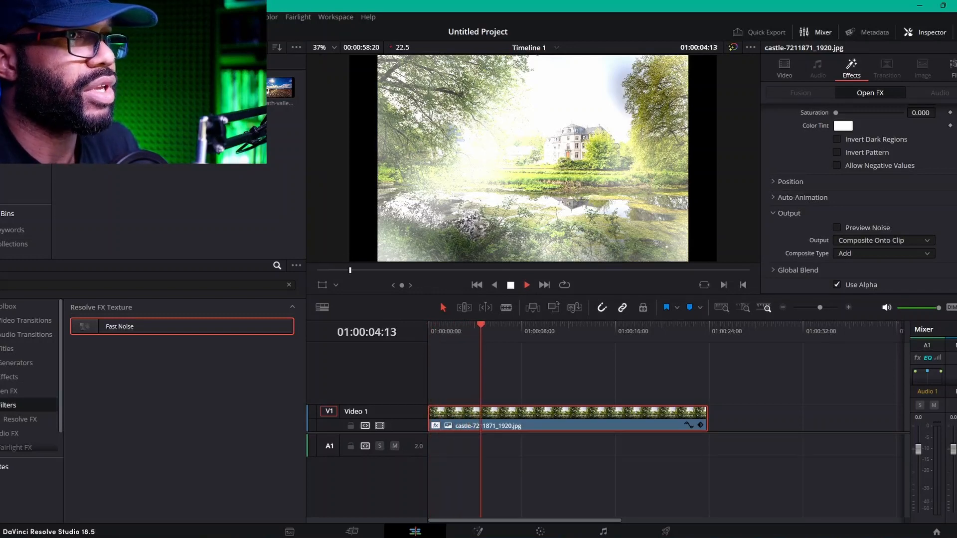
{"action": "left_click", "coordinate": [510, 285]}
{"action": "left_click", "coordinate": [437, 325]}
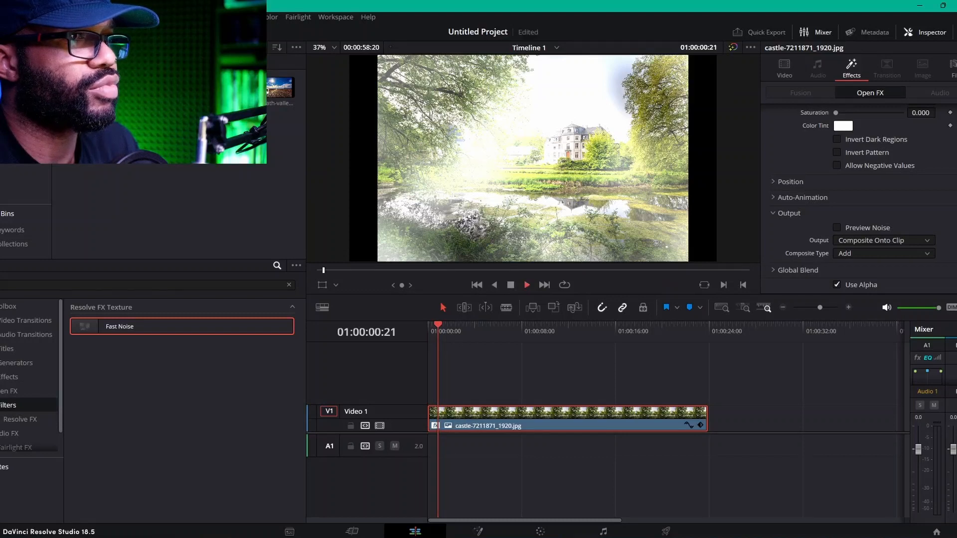
{"action": "left_click", "coordinate": [527, 285]}
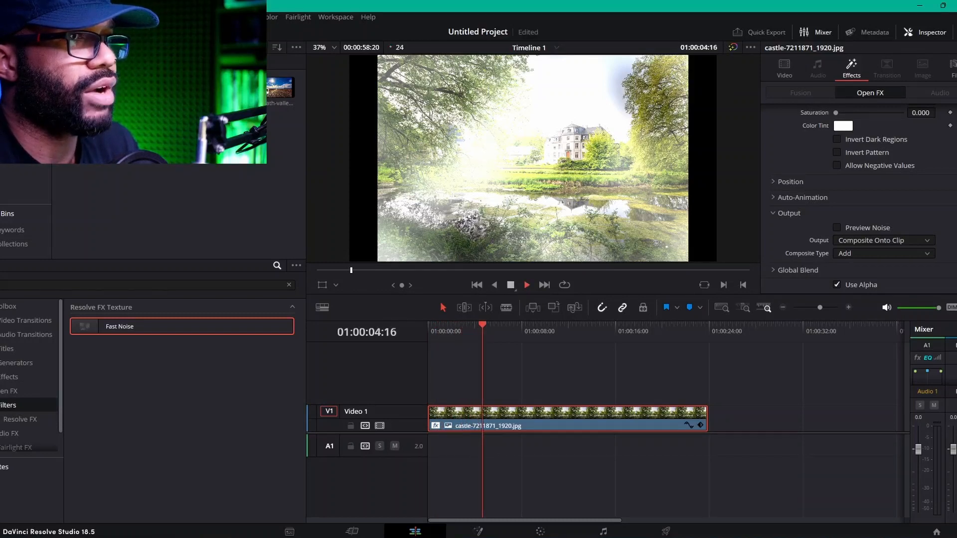
{"action": "left_click", "coordinate": [511, 285]}
{"action": "left_click_drag", "start_coordinate": [495, 326], "coordinate": [428, 326]}
Step: Choose the Mist preset for the Fast Noise effect and reduce its Scale
{"action": "scroll", "coordinate": [857, 199], "scroll_direction": "up", "scroll_amount": 5}
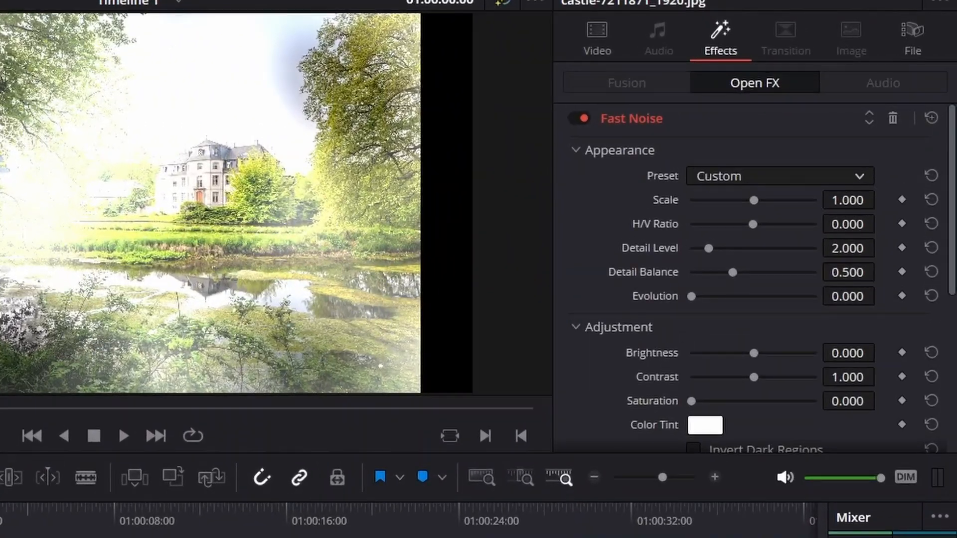
{"action": "left_click", "coordinate": [883, 144]}
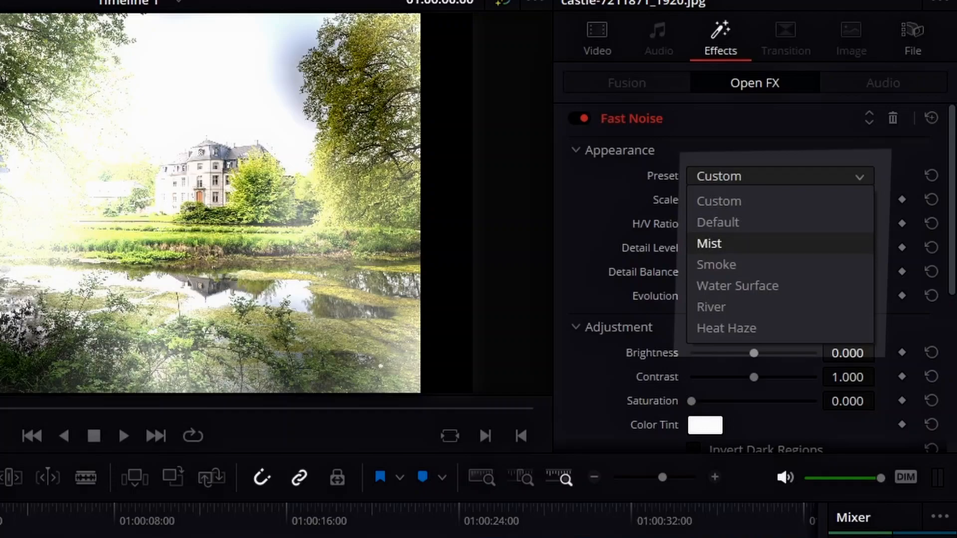
{"action": "left_click", "coordinate": [709, 243]}
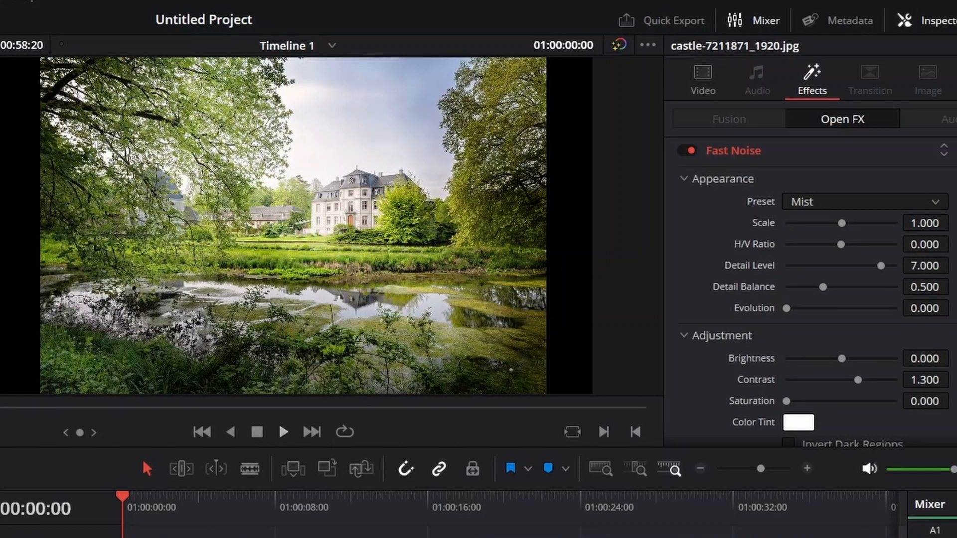
{"action": "key", "text": "space"}
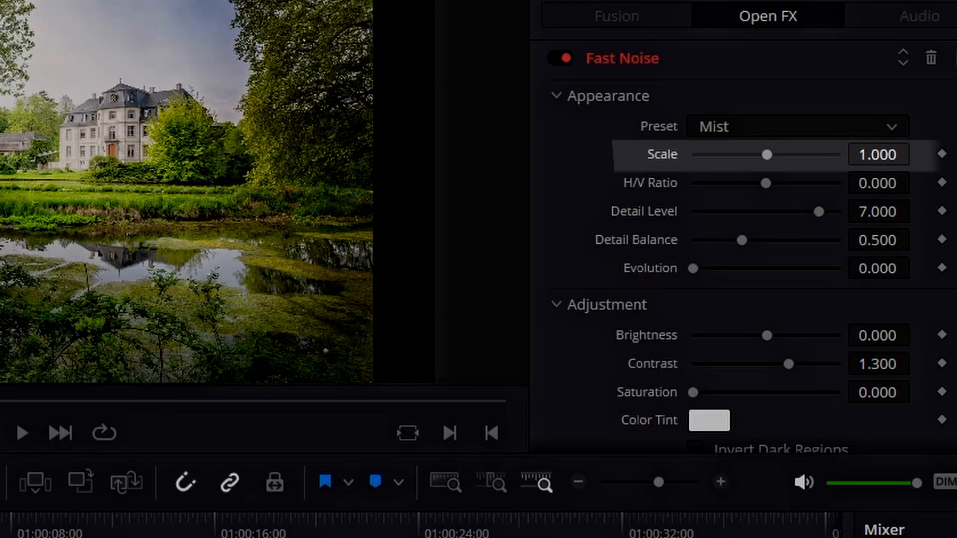
{"action": "left_click_drag", "start_coordinate": [766, 155], "coordinate": [723, 155]}
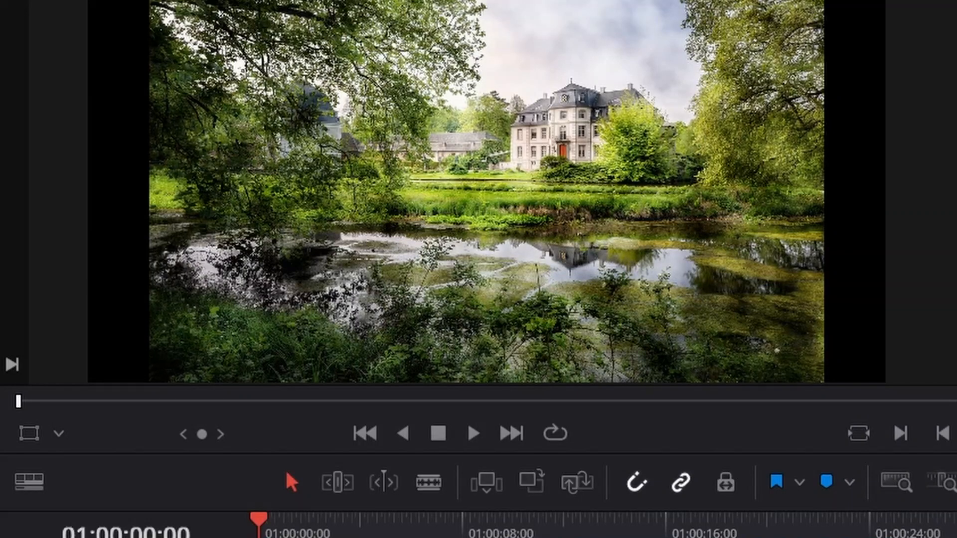
Step: Scrub back and forth through the castle clip to examine how the mist moves at the reduced Scale
{"action": "key", "text": "Down"}
{"action": "key", "text": "Down"}
{"action": "key", "text": "Down"}
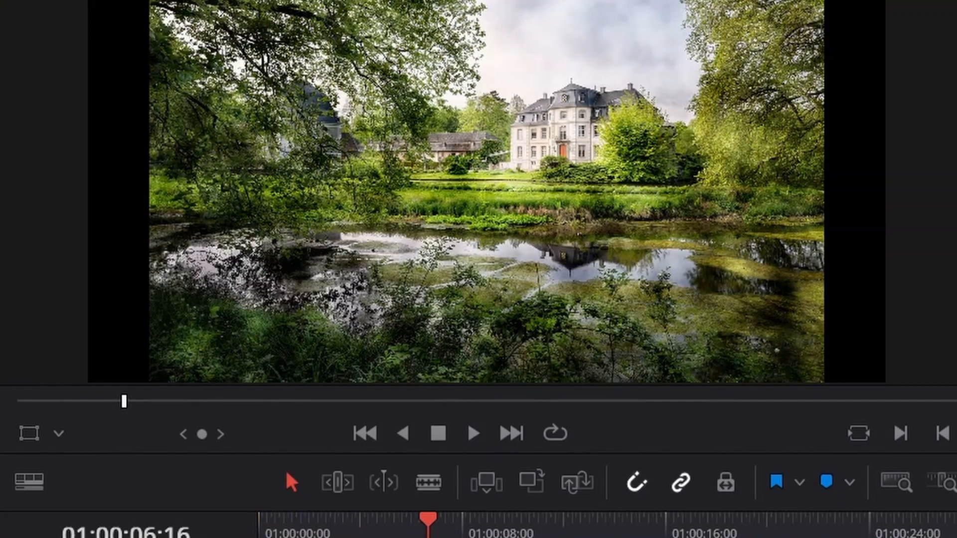
{"action": "key", "text": "Down"}
{"action": "key", "text": "Down"}
{"action": "key", "text": "Down"}
{"action": "key", "text": "Down"}
{"action": "key", "text": "Down"}
{"action": "key", "text": "Down"}
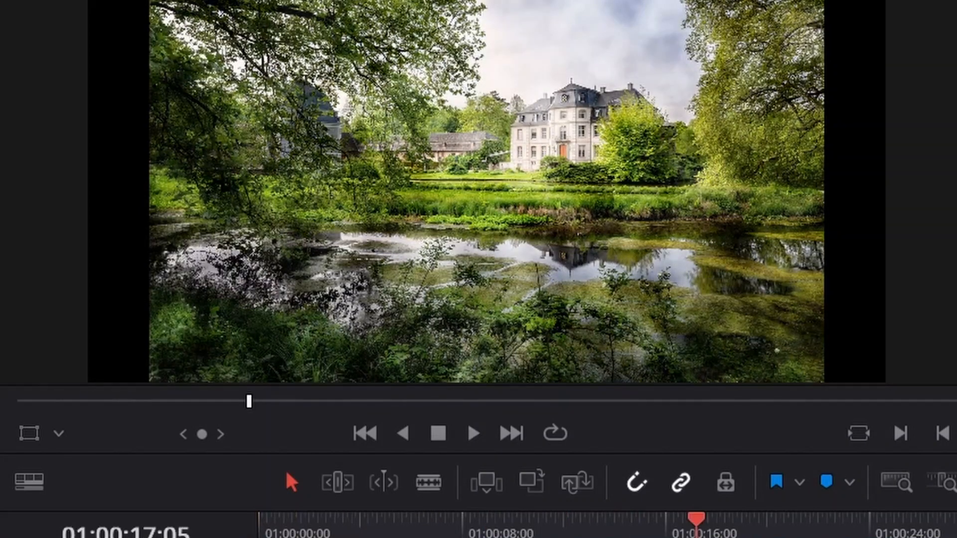
{"action": "key", "text": "Up"}
{"action": "key", "text": "Up"}
{"action": "key", "text": "Up"}
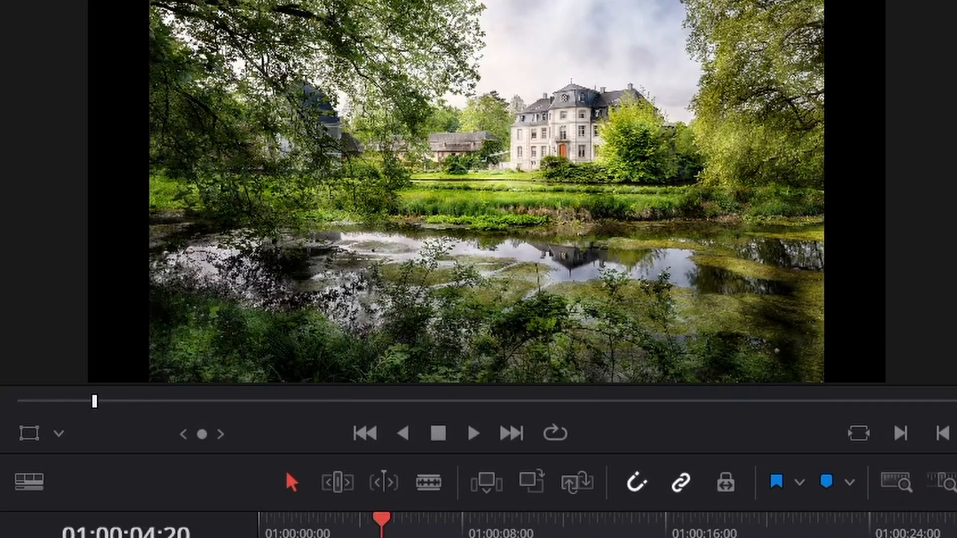
{"action": "key", "text": "Up"}
{"action": "key", "text": "Down"}
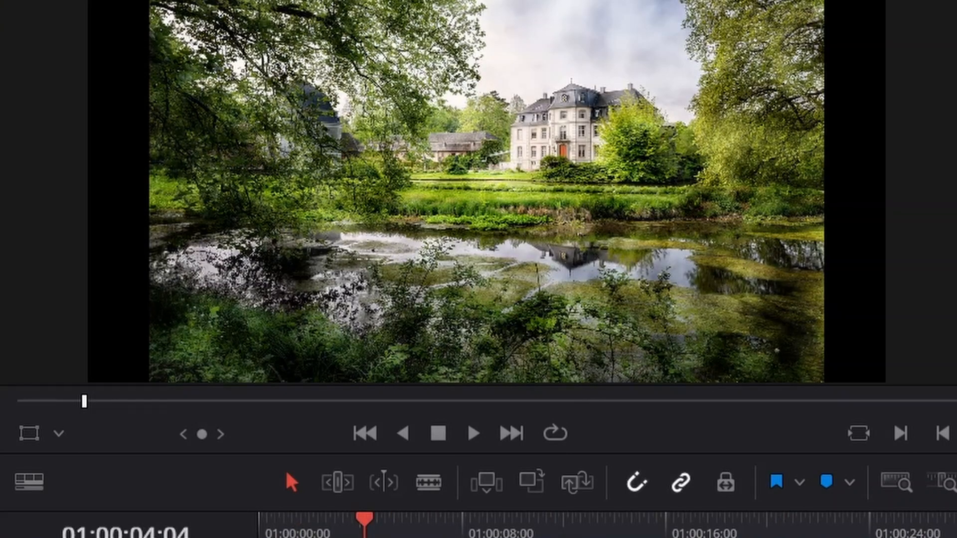
{"action": "key", "text": "Down"}
{"action": "key", "text": "Down"}
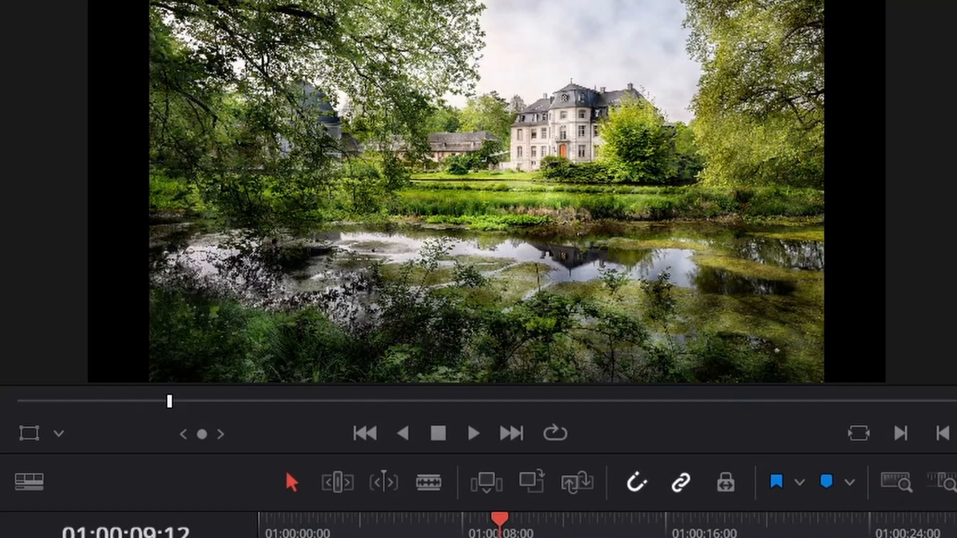
{"action": "key", "text": "Down"}
{"action": "key", "text": "Down"}
{"action": "key", "text": "Down"}
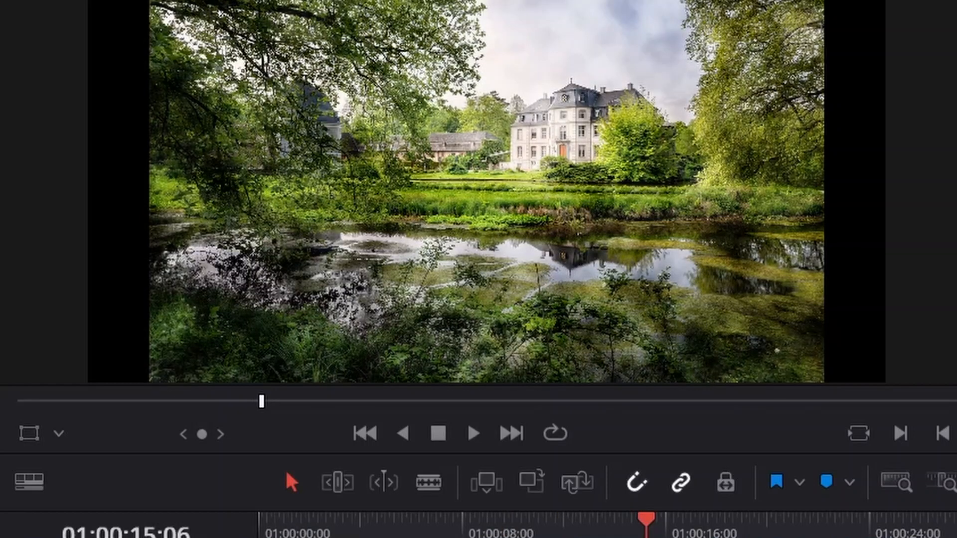
{"action": "key", "text": "Down"}
{"action": "key", "text": "Down"}
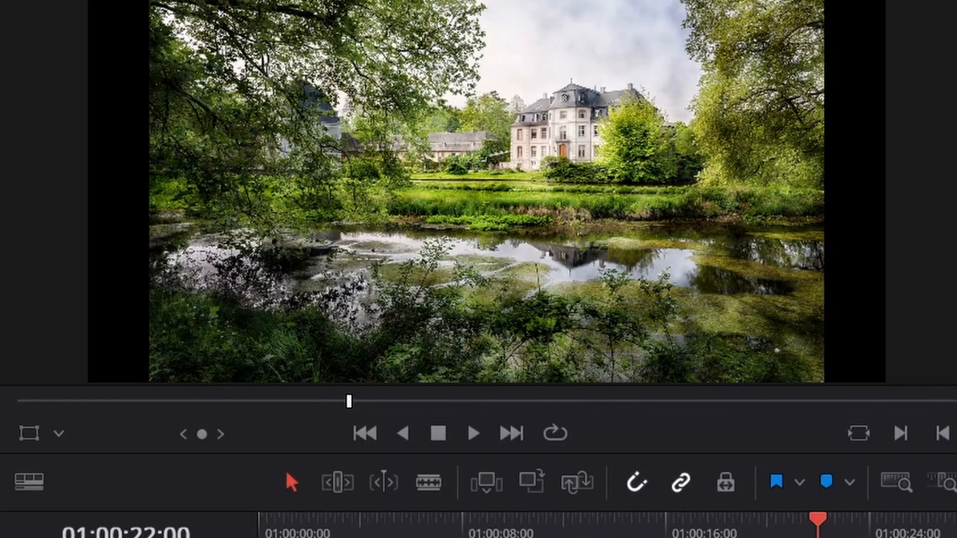
{"action": "key", "text": "Up"}
{"action": "key", "text": "Up"}
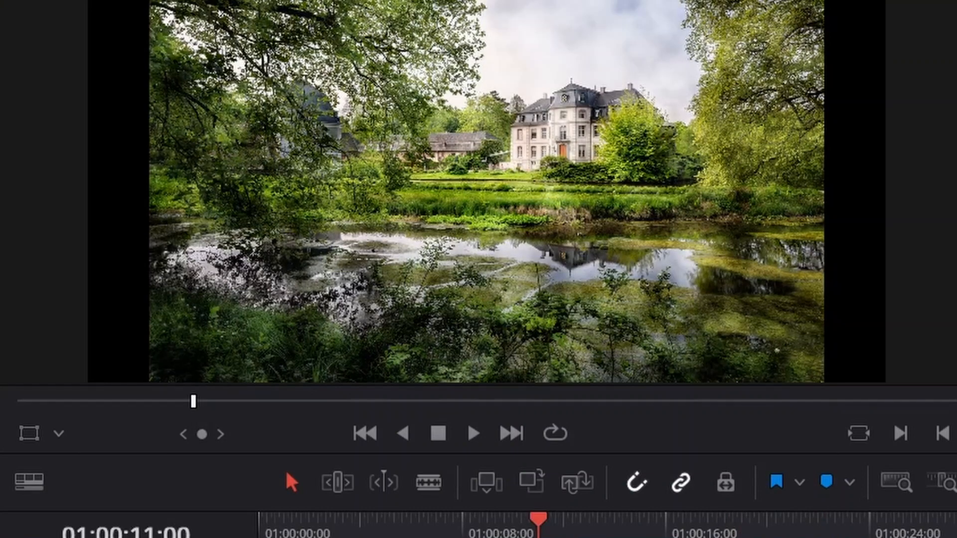
{"action": "key", "text": "Up"}
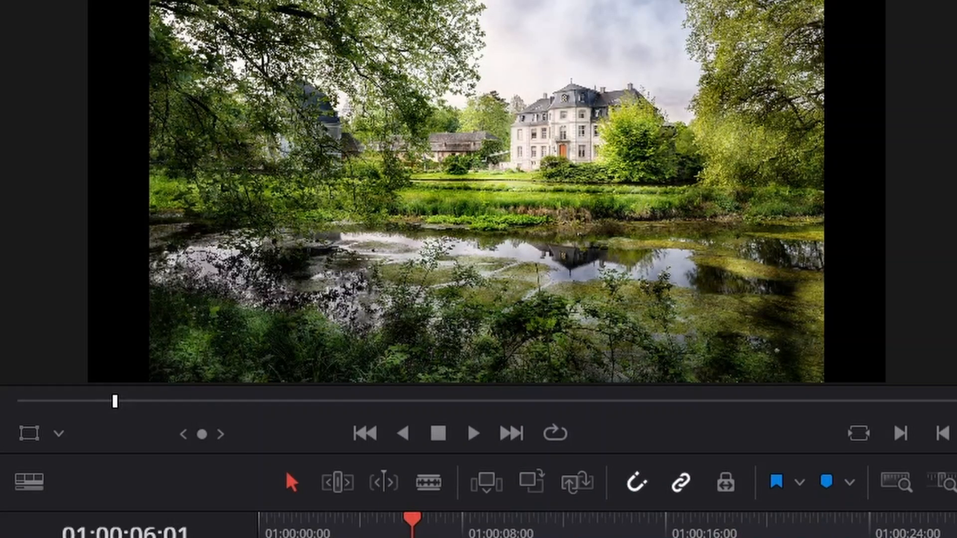
{"action": "key", "text": "Up"}
{"action": "key", "text": "Up"}
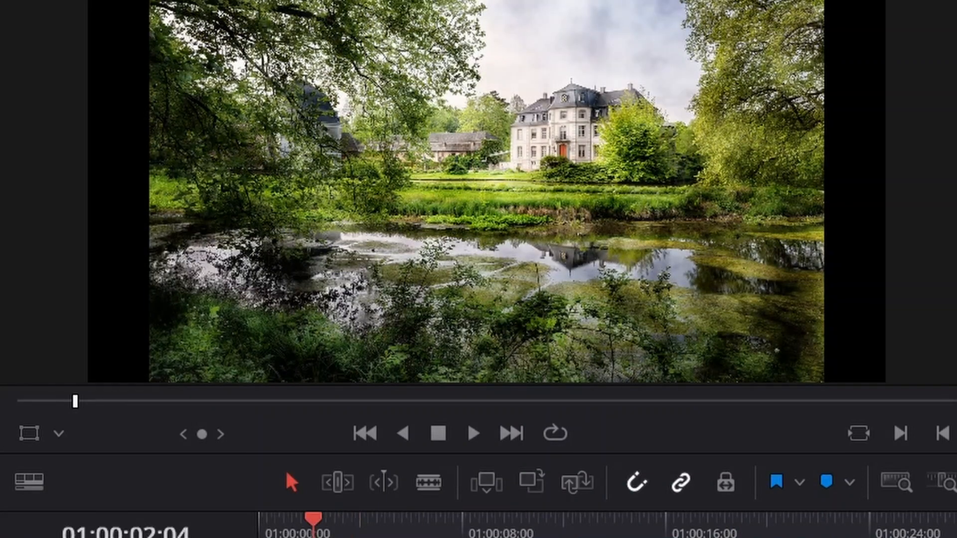
{"action": "key", "text": "Down"}
{"action": "key", "text": "Down"}
{"action": "key", "text": "Down"}
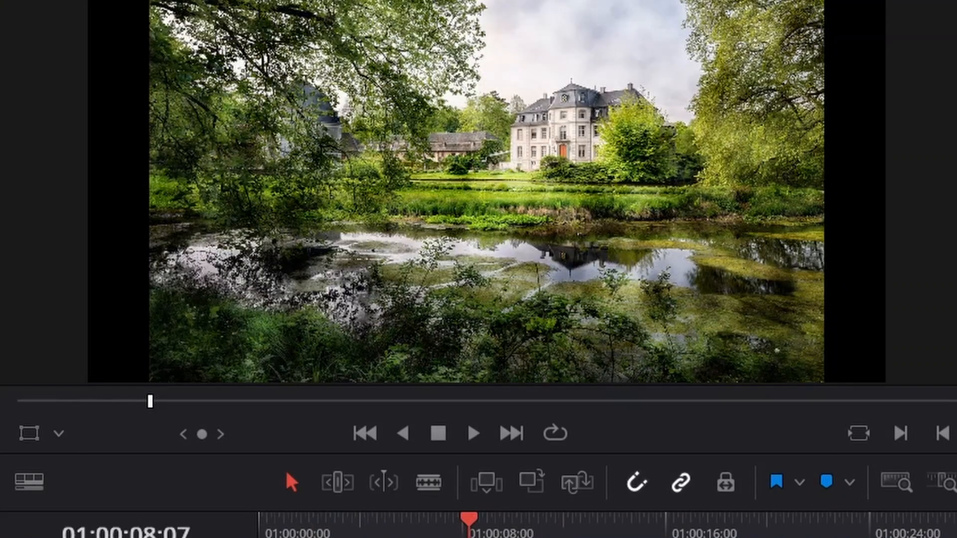
{"action": "key", "text": "Down"}
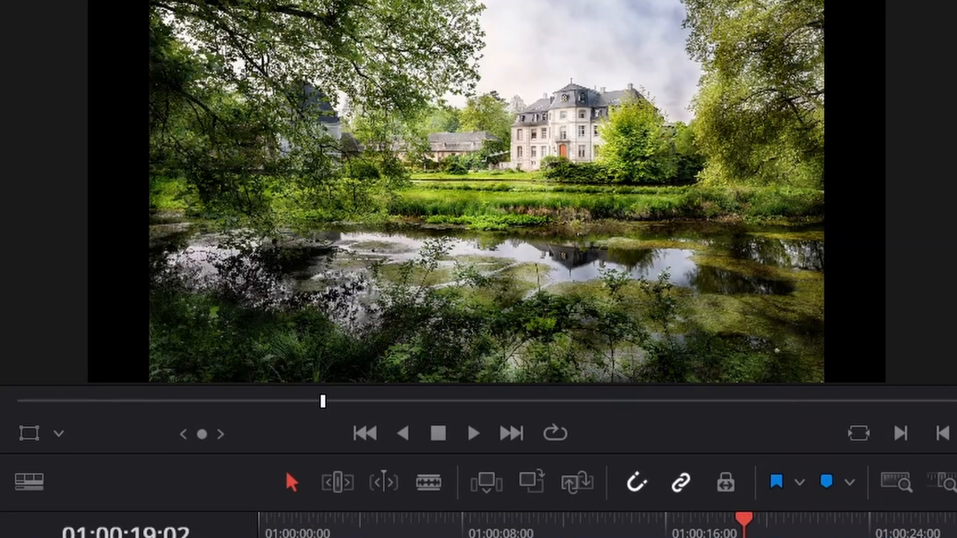
{"action": "left_click_drag", "start_coordinate": [744, 519], "coordinate": [430, 519]}
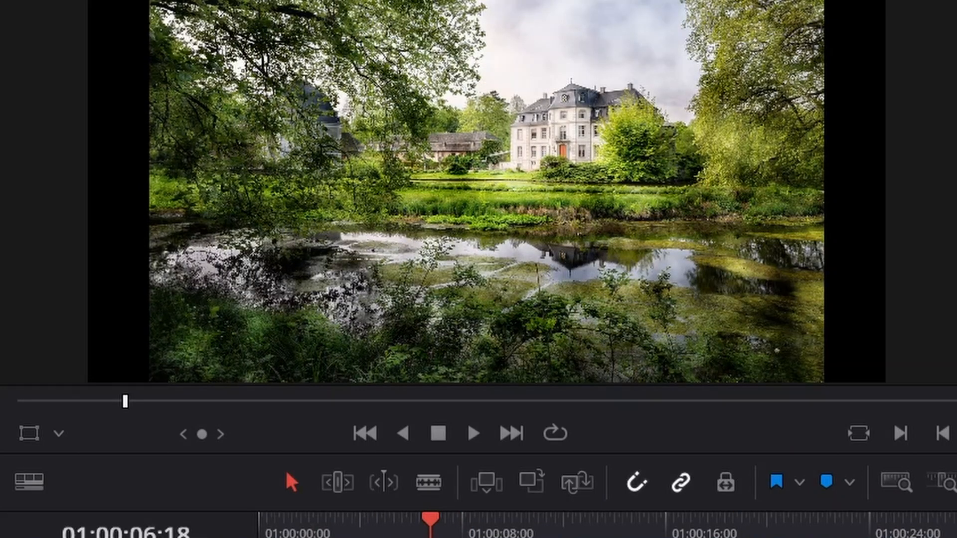
{"action": "key", "text": "Up"}
{"action": "key", "text": "Up"}
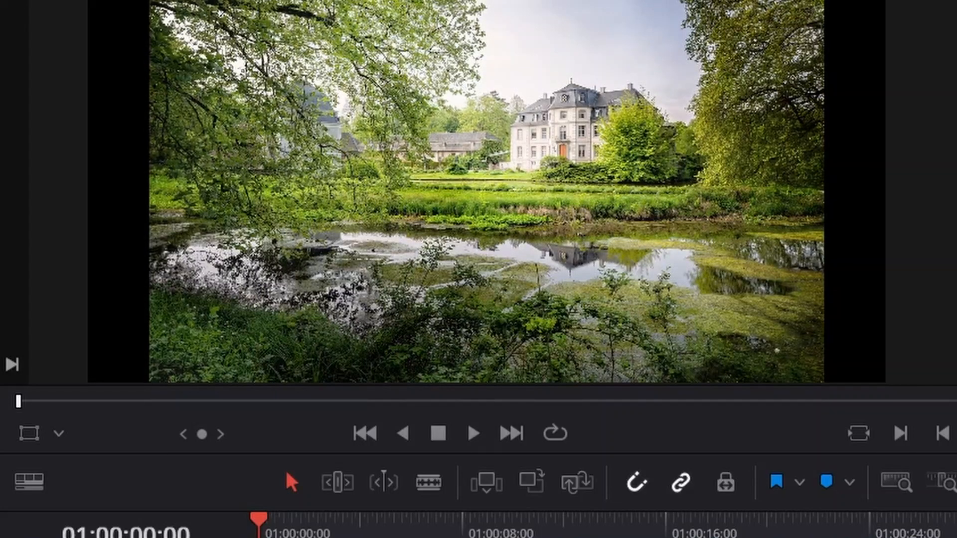
Step: Play through the castle clip to check how the mist moves over the image
{"action": "key", "text": "Down"}
{"action": "key", "text": "Down"}
{"action": "key", "text": "Down"}
{"action": "key", "text": "Down"}
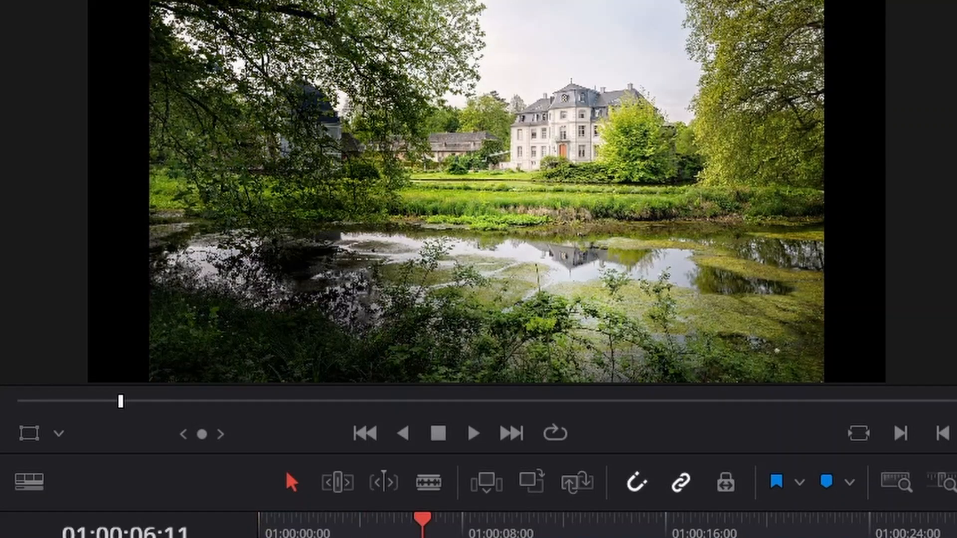
{"action": "key", "text": "space"}
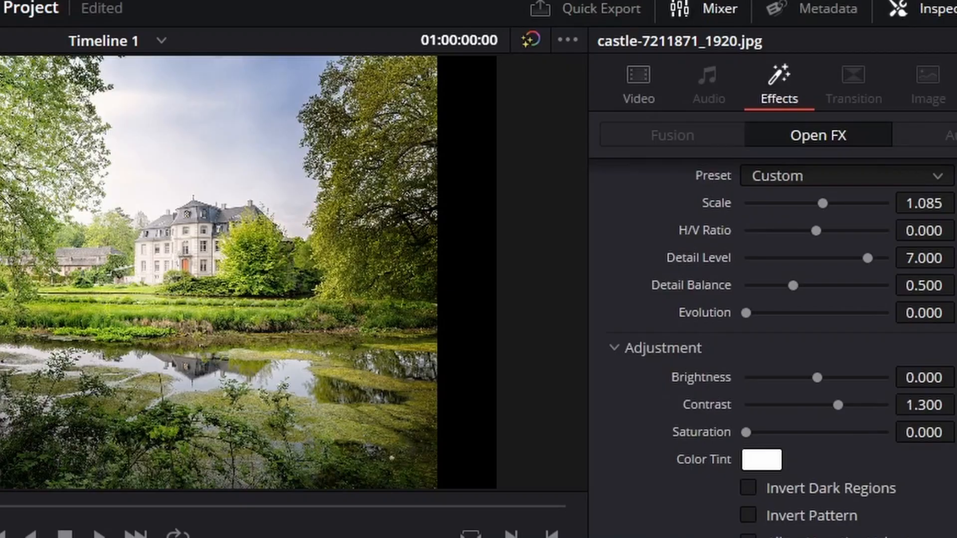
Step: Raise the Fast Noise Brightness to 0.457 and set the Color Tint to white (#ffffff)
{"action": "mouse_move", "coordinate": [816, 378]}
{"action": "left_mouse_down"}
{"action": "mouse_move", "coordinate": [851, 378]}
{"action": "mouse_move", "coordinate": [831, 378]}
{"action": "left_mouse_up"}
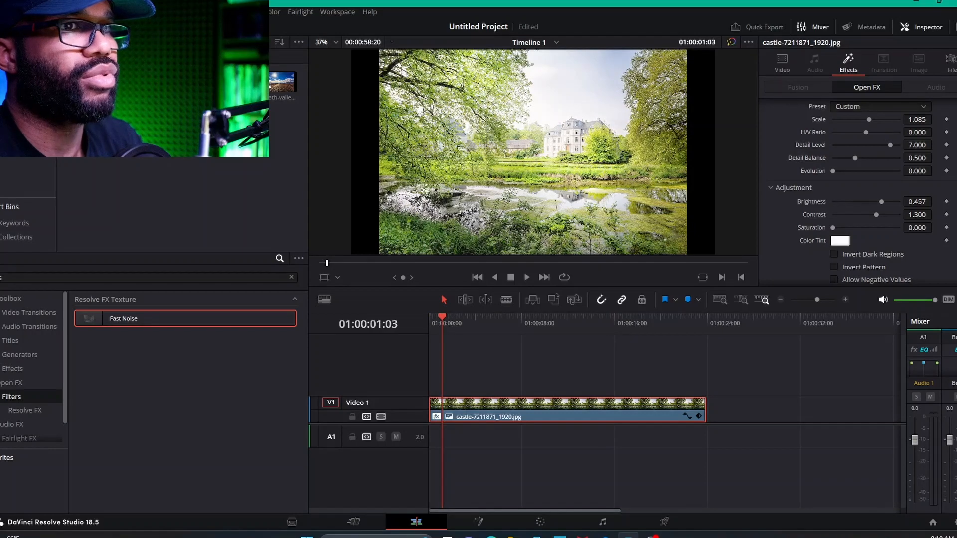
{"action": "left_click", "coordinate": [840, 241]}
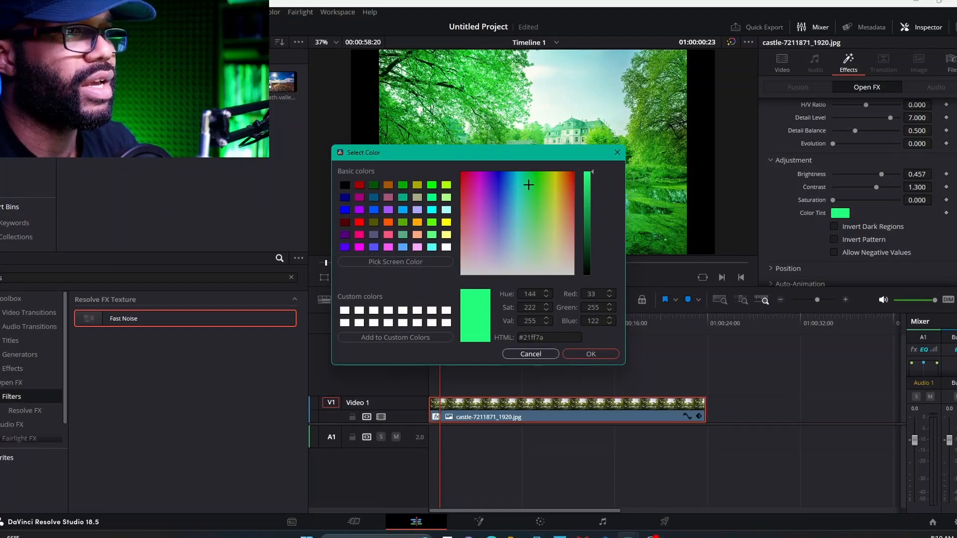
{"action": "left_click", "coordinate": [446, 247]}
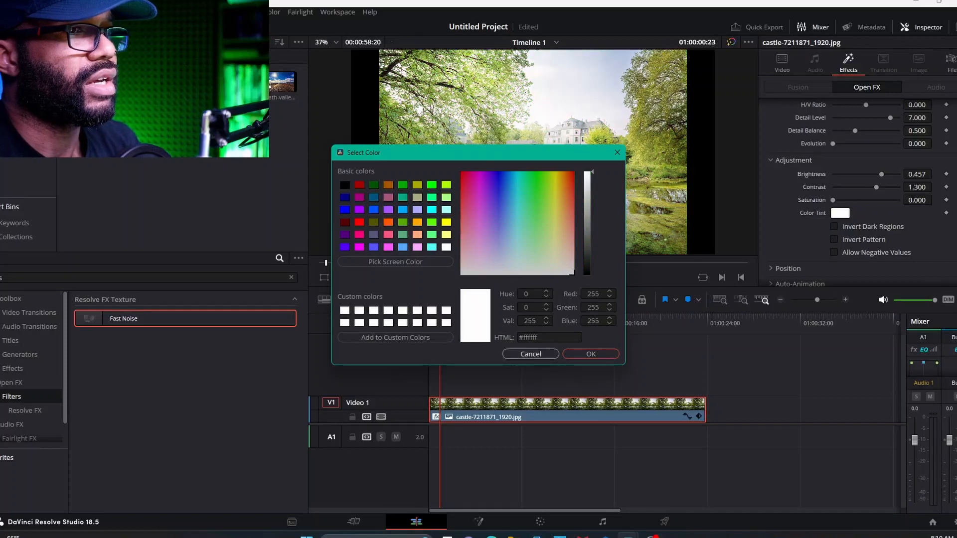
{"action": "left_click", "coordinate": [591, 354]}
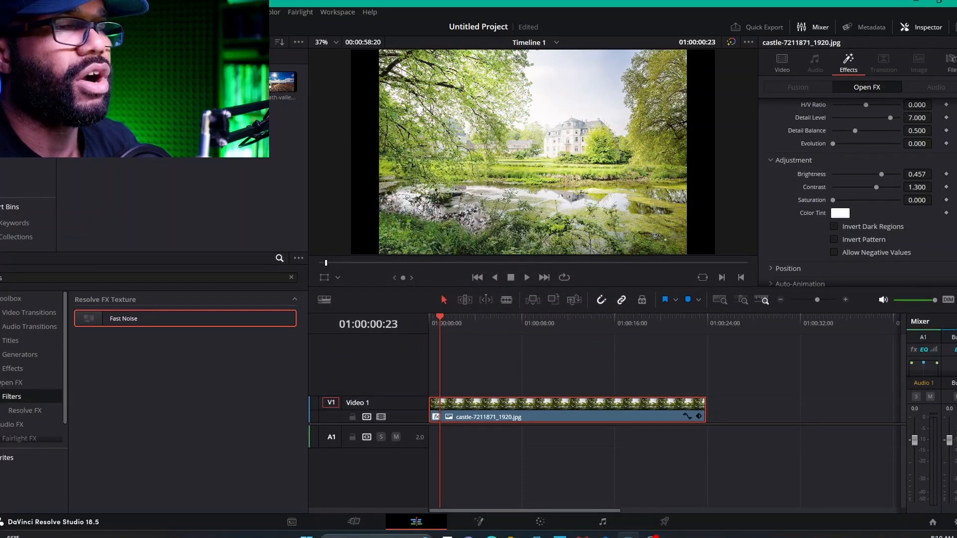
Step: Review the Fast Noise output settings and available presets, keeping Custom, and collapse the Appearance section
{"action": "scroll", "coordinate": [853, 191], "scroll_direction": "down", "scroll_amount": 4}
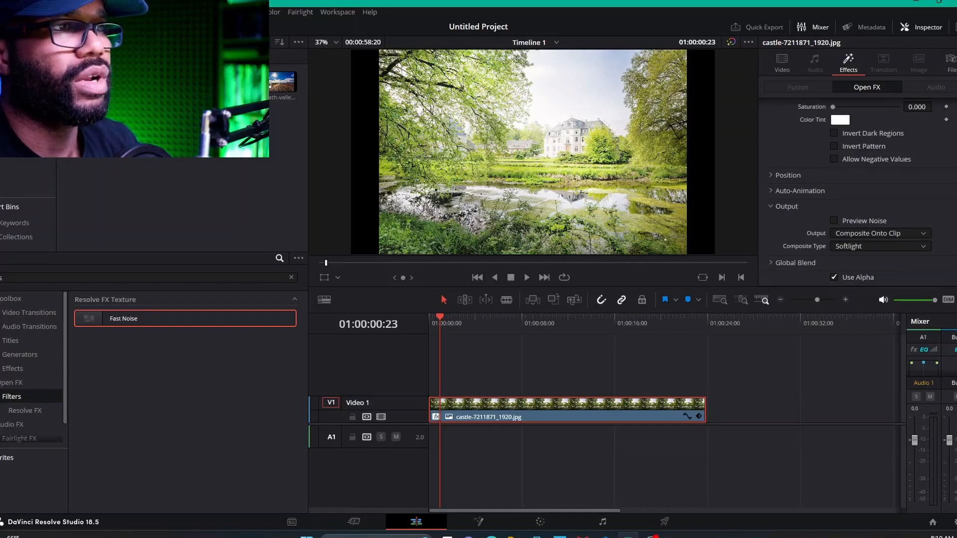
{"action": "scroll", "coordinate": [857, 191], "scroll_direction": "up", "scroll_amount": 1}
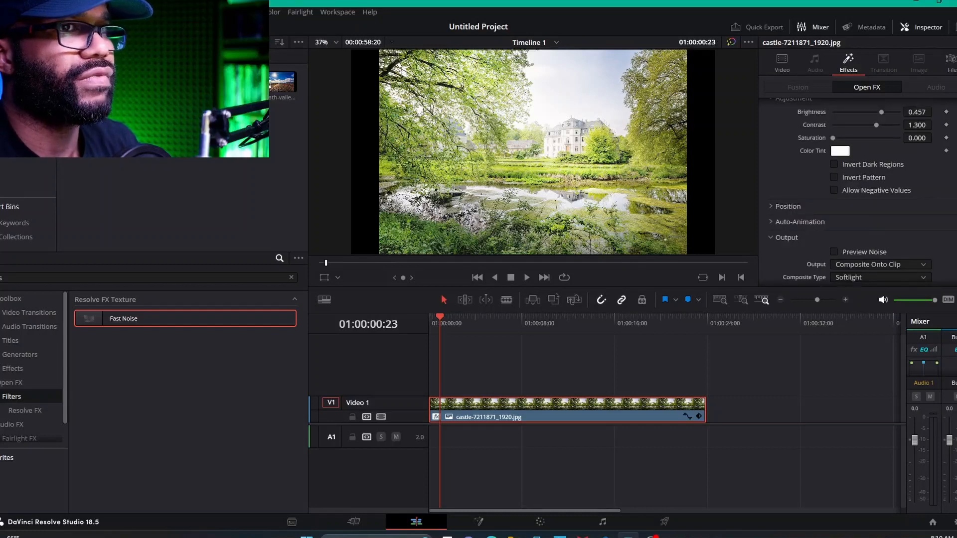
{"action": "scroll", "coordinate": [857, 192], "scroll_direction": "up", "scroll_amount": 4}
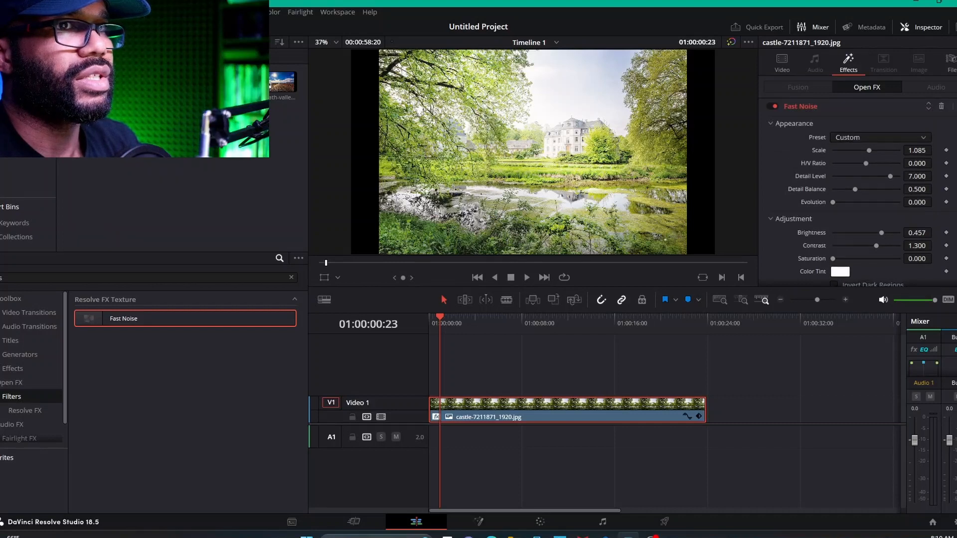
{"action": "left_click", "coordinate": [880, 138]}
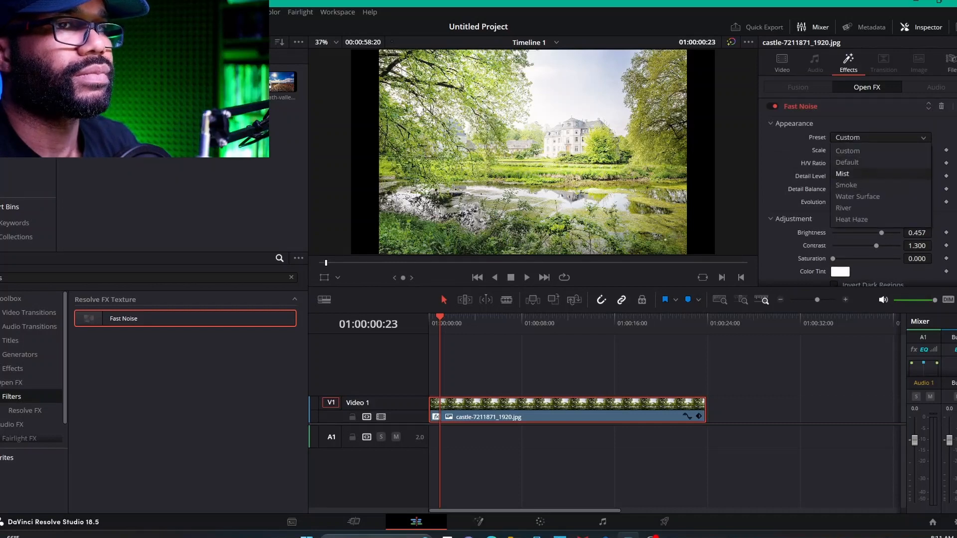
{"action": "left_click", "coordinate": [847, 150]}
{"action": "left_click", "coordinate": [794, 124]}
Step: Replace the castle clip on Video 1 with the death-valley image and return the playhead to the start
{"action": "right_click", "coordinate": [573, 409]}
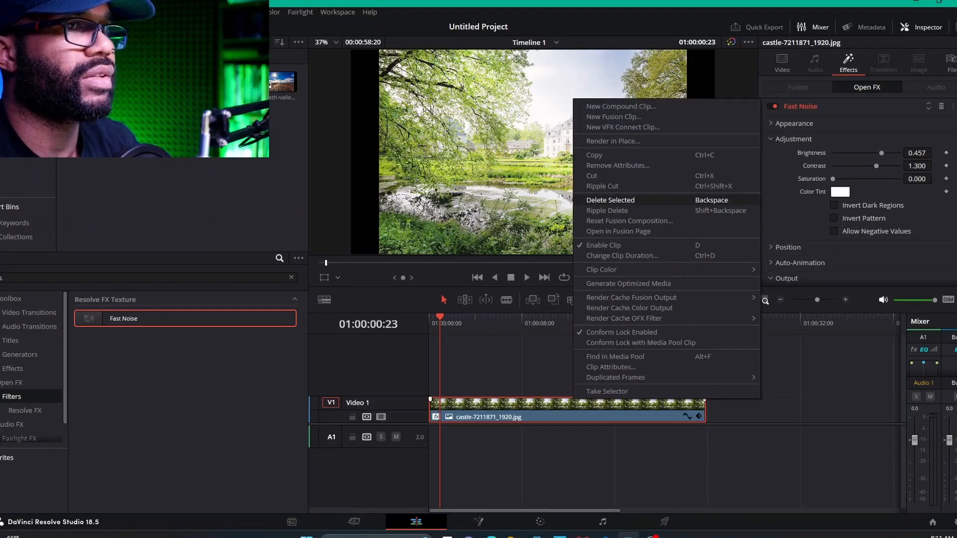
{"action": "left_click", "coordinate": [610, 200]}
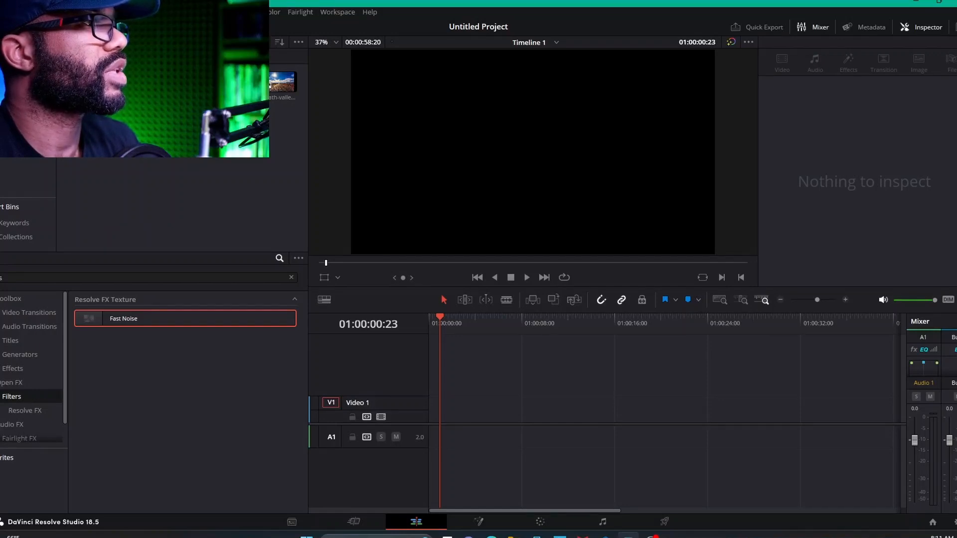
{"action": "left_click_drag", "start_coordinate": [283, 81], "coordinate": [540, 407]}
{"action": "key", "text": "Home"}
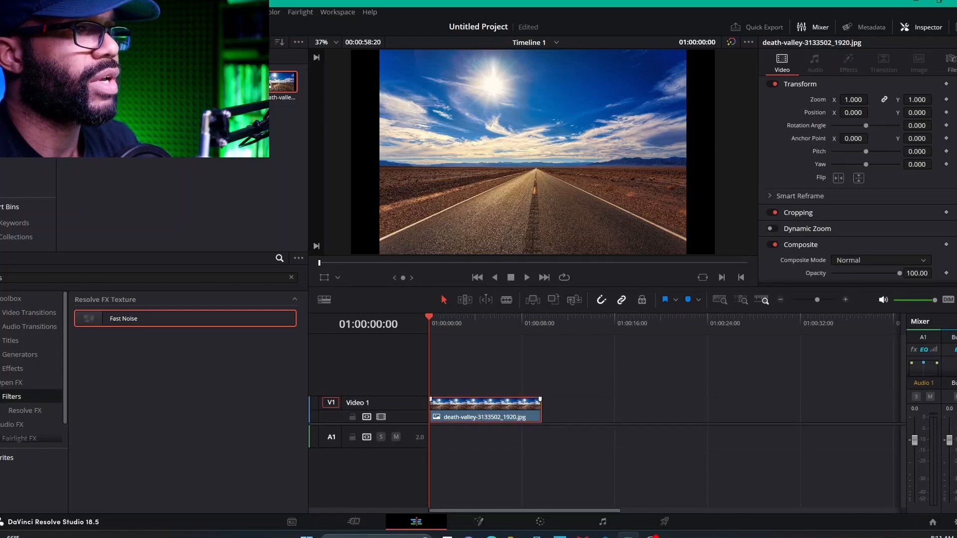
{"action": "left_click", "coordinate": [468, 319]}
{"action": "key", "text": "Home"}
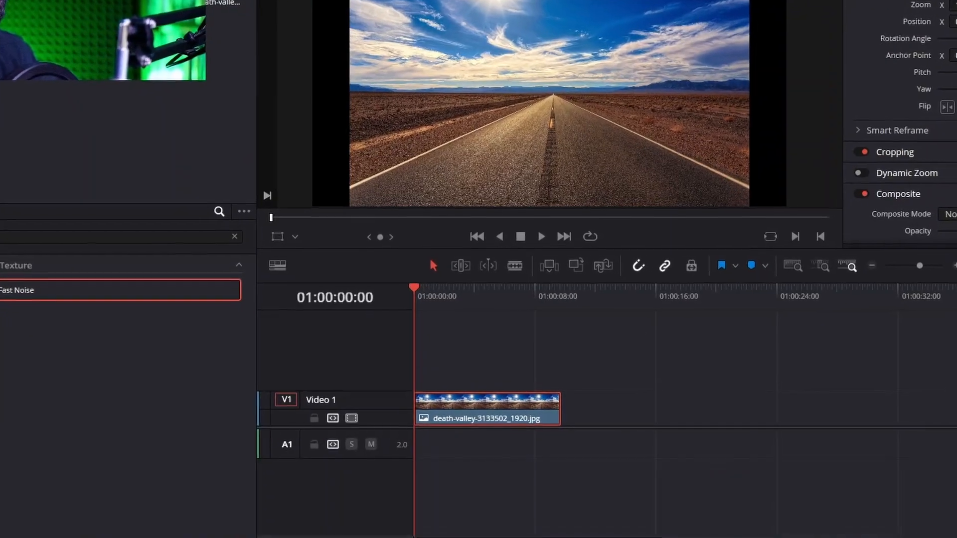
Step: Apply the Fast Noise effect to the death-valley clip and choose its Smoke preset
{"action": "left_click_drag", "start_coordinate": [20, 290], "coordinate": [417, 419]}
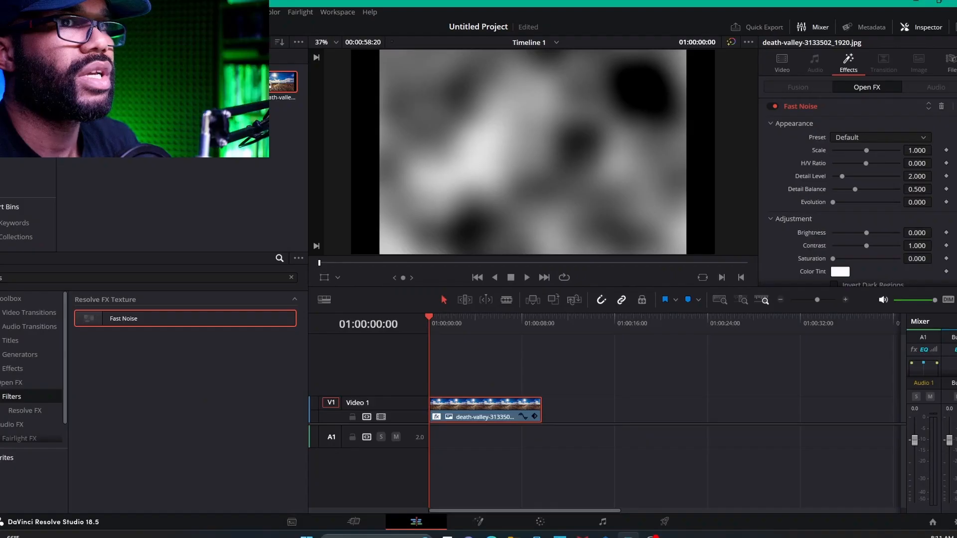
{"action": "left_click", "coordinate": [867, 133]}
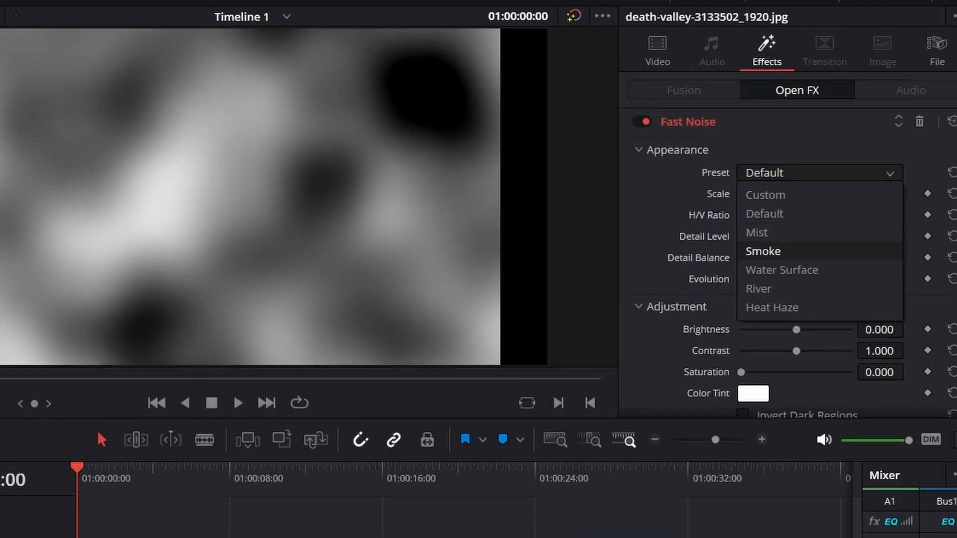
{"action": "left_click", "coordinate": [762, 251]}
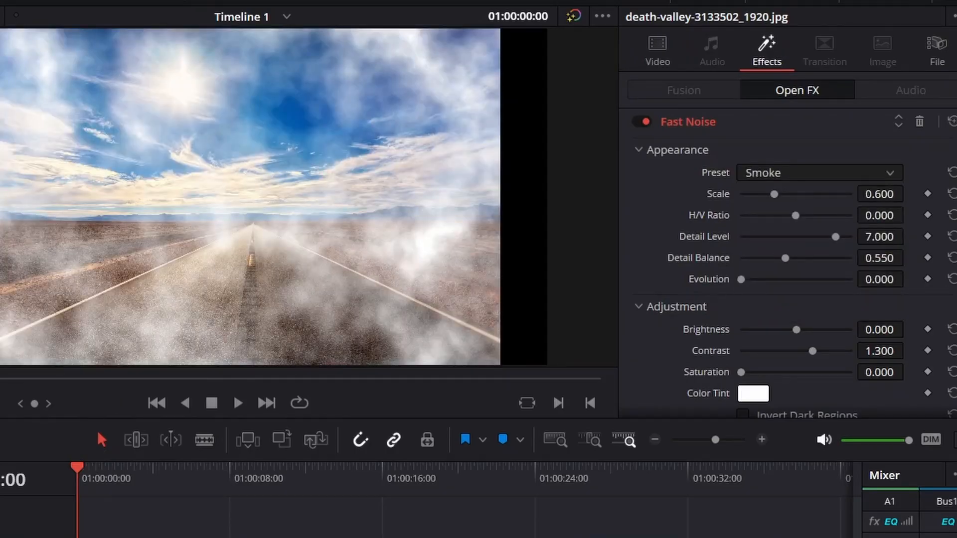
Step: Play the death-valley clip to check the smoke's movement, then return the playhead to the start
{"action": "key", "text": "space"}
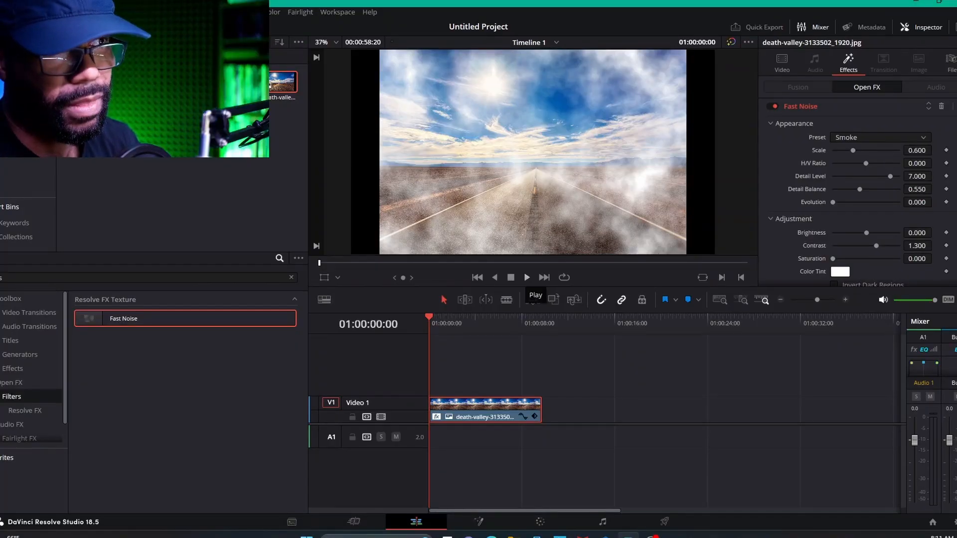
{"action": "left_click", "coordinate": [527, 277]}
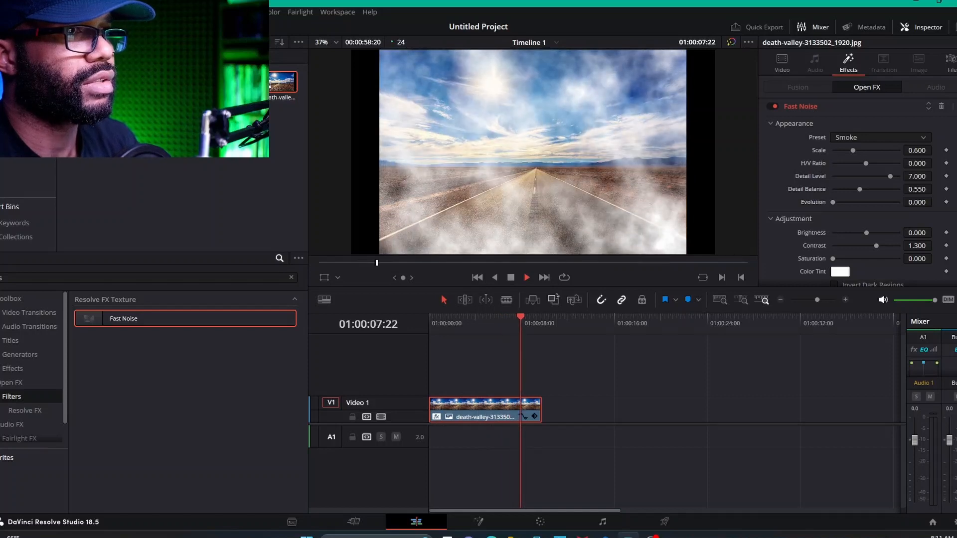
{"action": "key", "text": "space"}
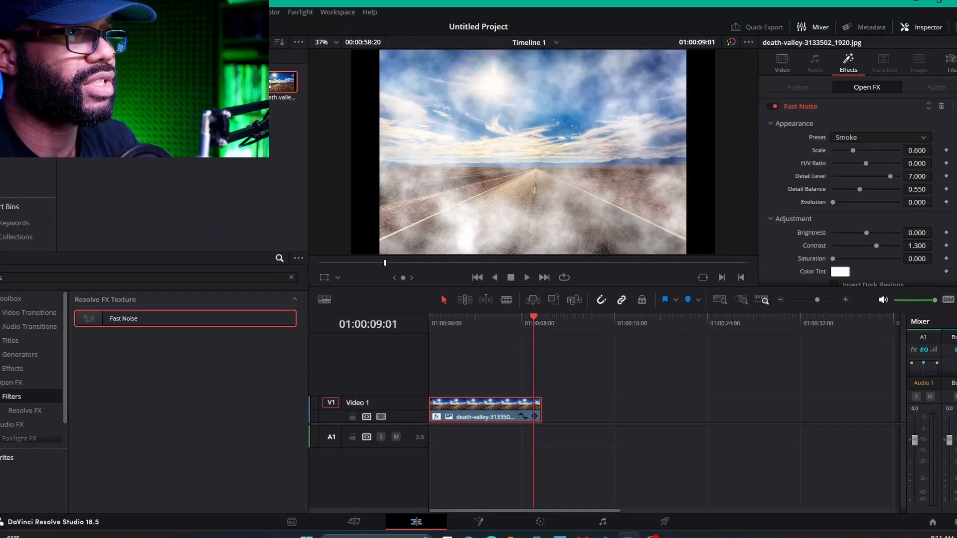
{"action": "key", "text": "Home"}
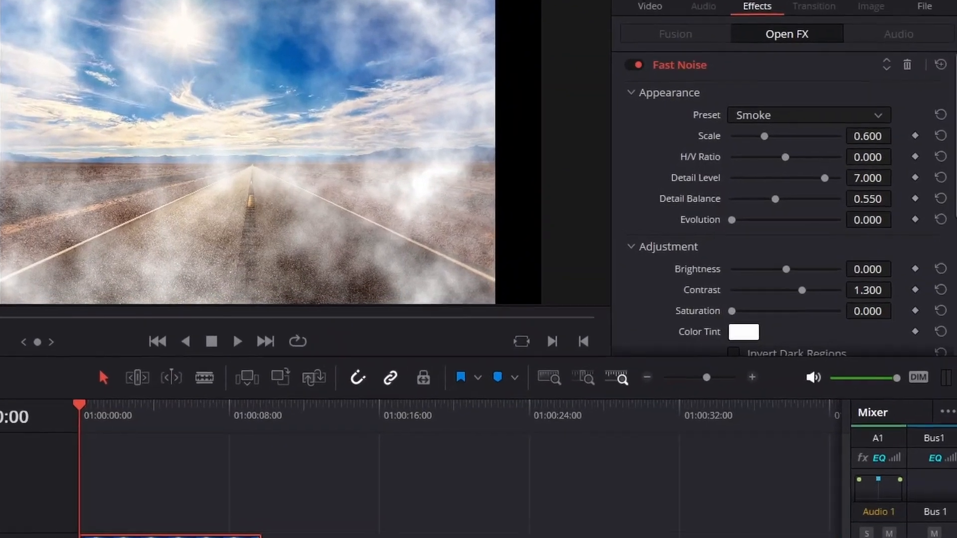
Step: Expand the Auto-Animation settings and examine the Position settings, then collapse the Position section again
{"action": "scroll", "coordinate": [770, 204], "scroll_direction": "down", "scroll_amount": 2}
{"action": "scroll", "coordinate": [770, 205], "scroll_direction": "down", "scroll_amount": 6}
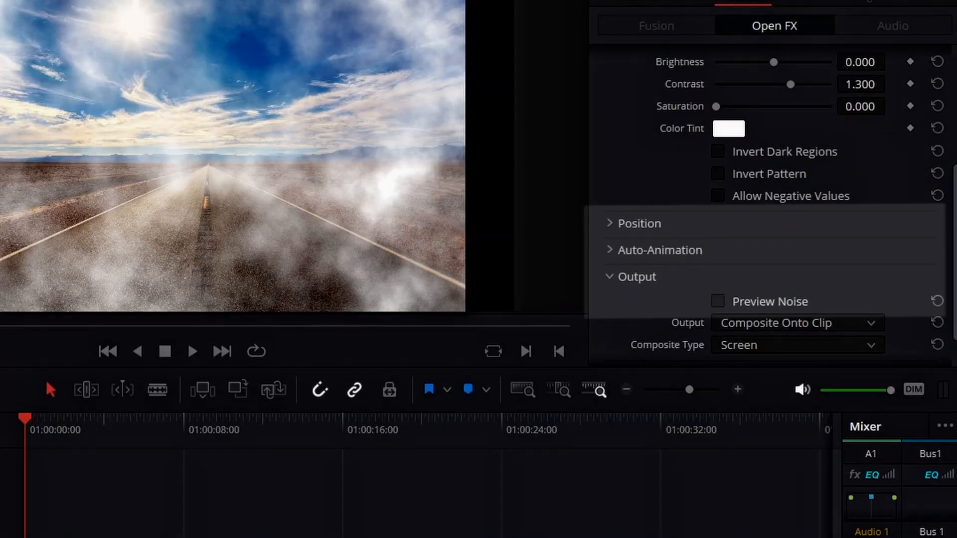
{"action": "left_click", "coordinate": [610, 250]}
{"action": "scroll", "coordinate": [770, 204], "scroll_direction": "down", "scroll_amount": 2}
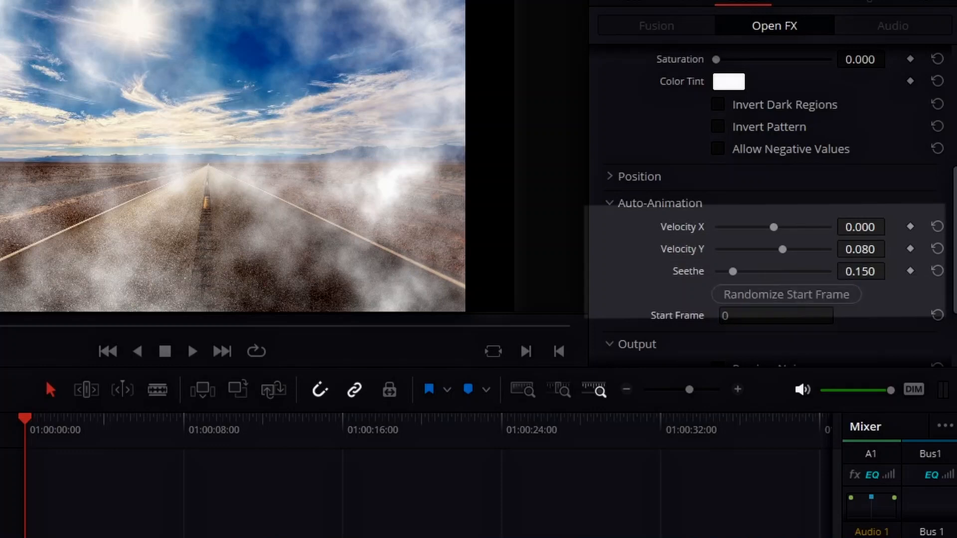
{"action": "left_click", "coordinate": [609, 177]}
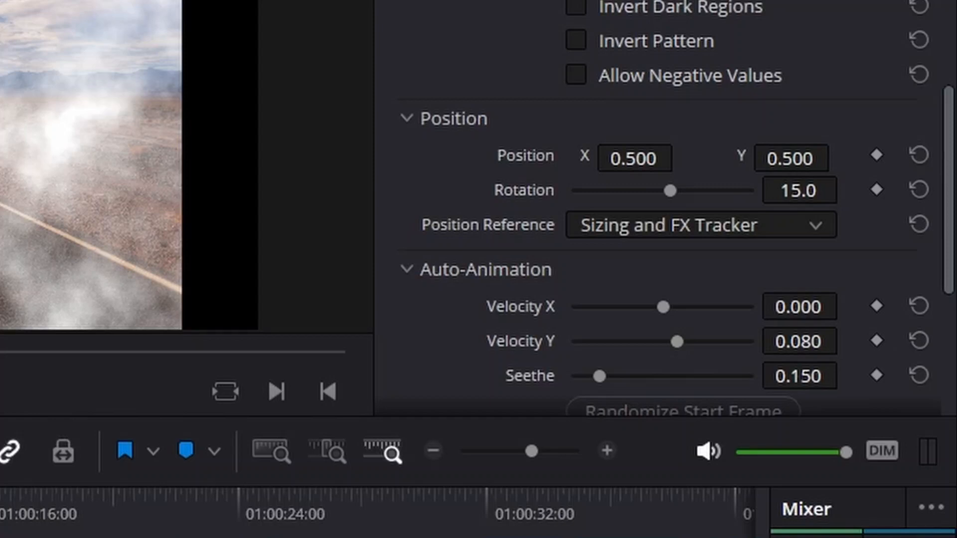
{"action": "left_click", "coordinate": [407, 118]}
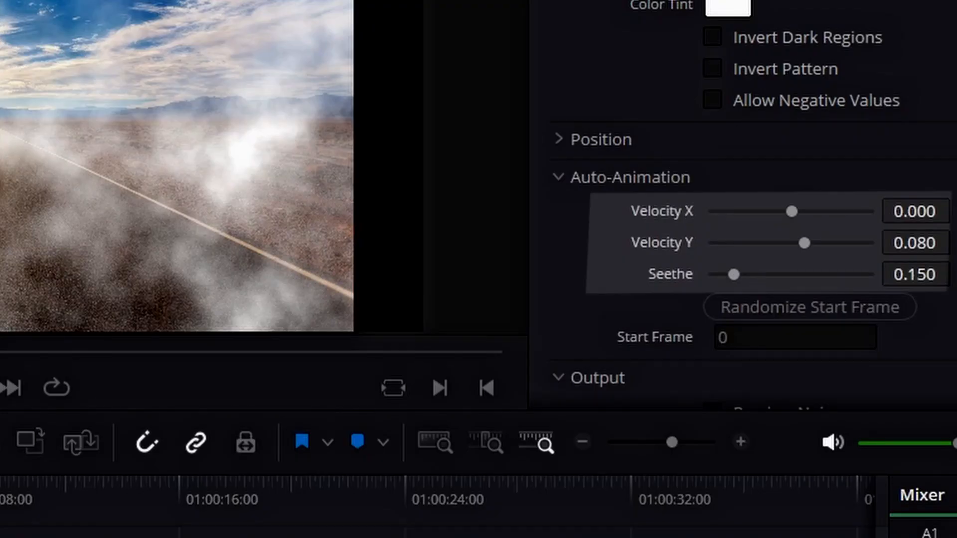
Step: Try different Seethe values for the smoke, ending at about 0.465, and save the project along the way
{"action": "mouse_move", "coordinate": [734, 274]}
{"action": "left_mouse_down"}
{"action": "mouse_move", "coordinate": [808, 274]}
{"action": "mouse_move", "coordinate": [731, 274]}
{"action": "left_mouse_up"}
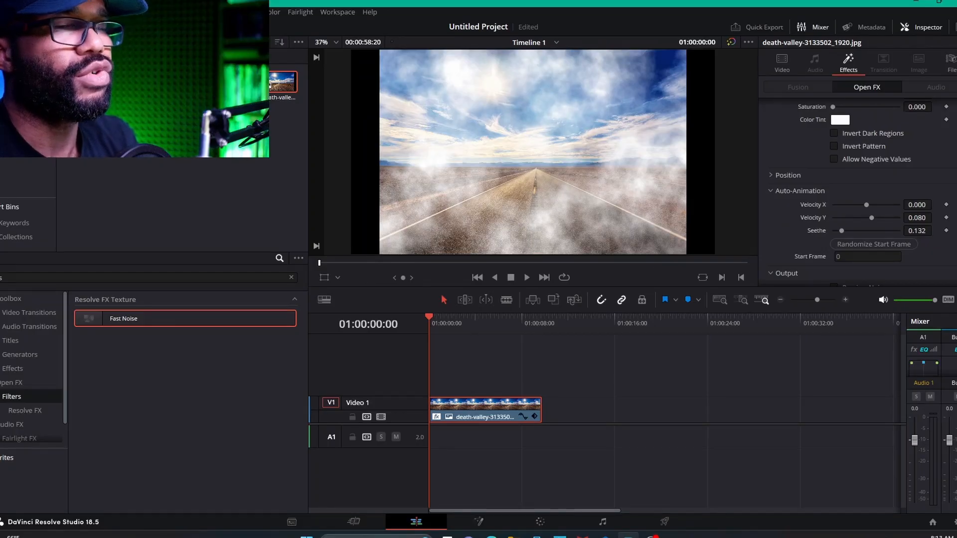
{"action": "key", "text": "ctrl+s"}
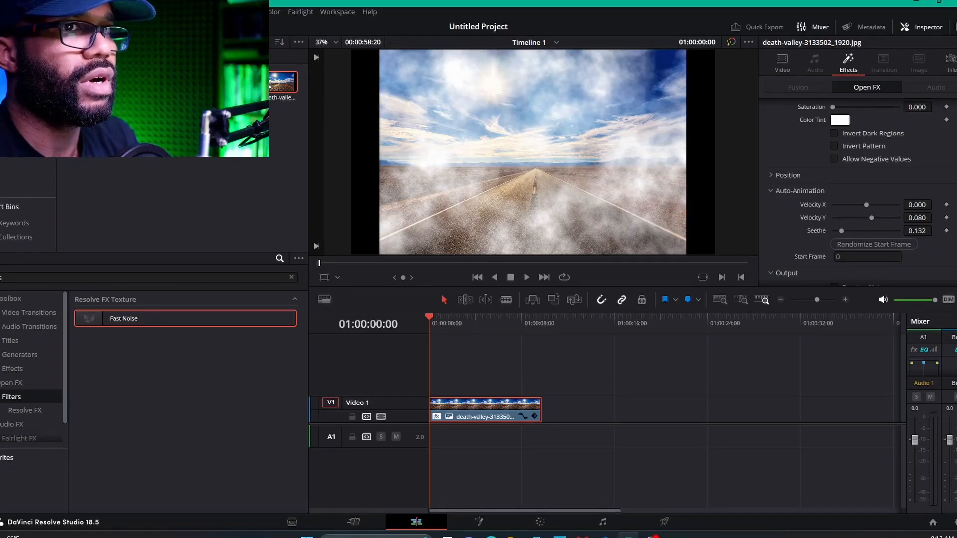
{"action": "left_click_drag", "start_coordinate": [841, 230], "coordinate": [843, 230]}
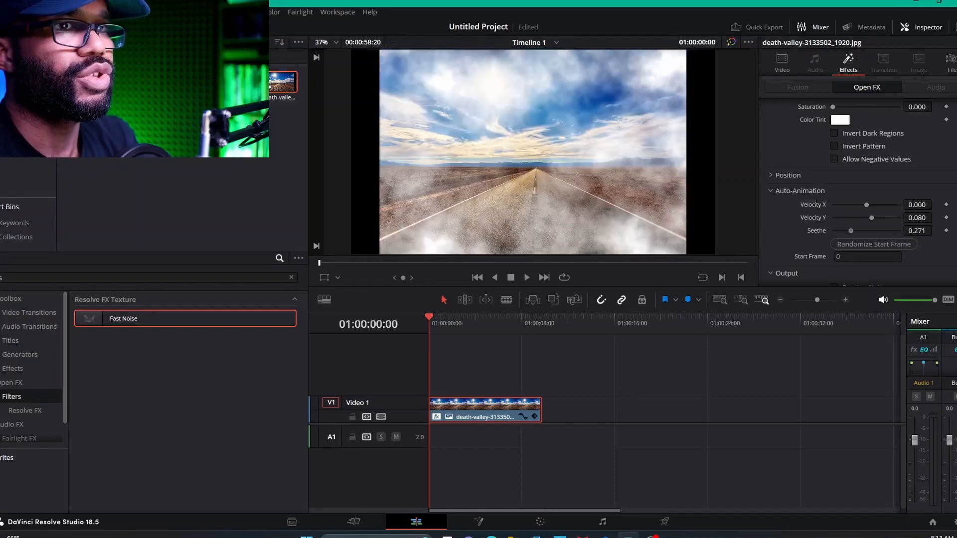
{"action": "left_click_drag", "start_coordinate": [844, 231], "coordinate": [863, 231]}
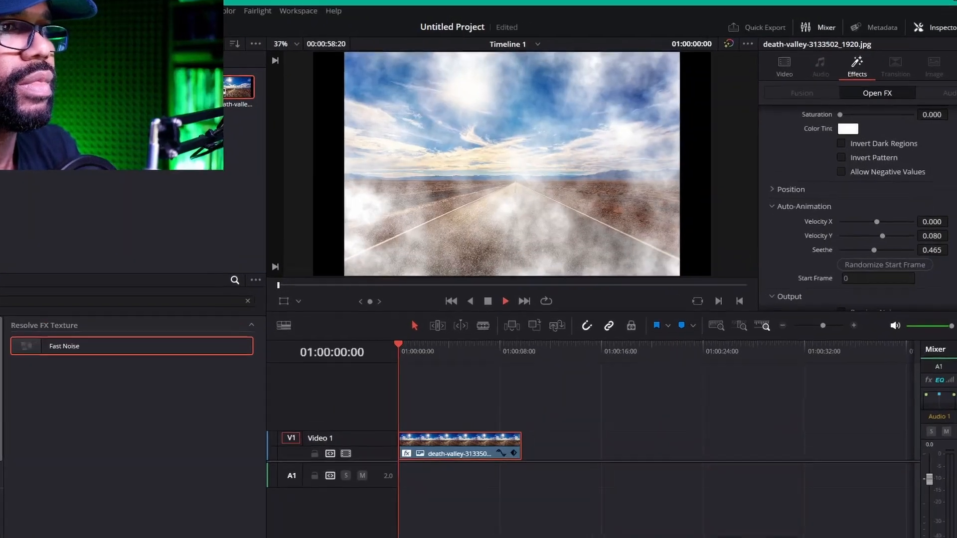
Step: Play the clip to judge the smoke's motion at the higher Seethe, then return the playhead to the start
{"action": "left_click", "coordinate": [527, 277]}
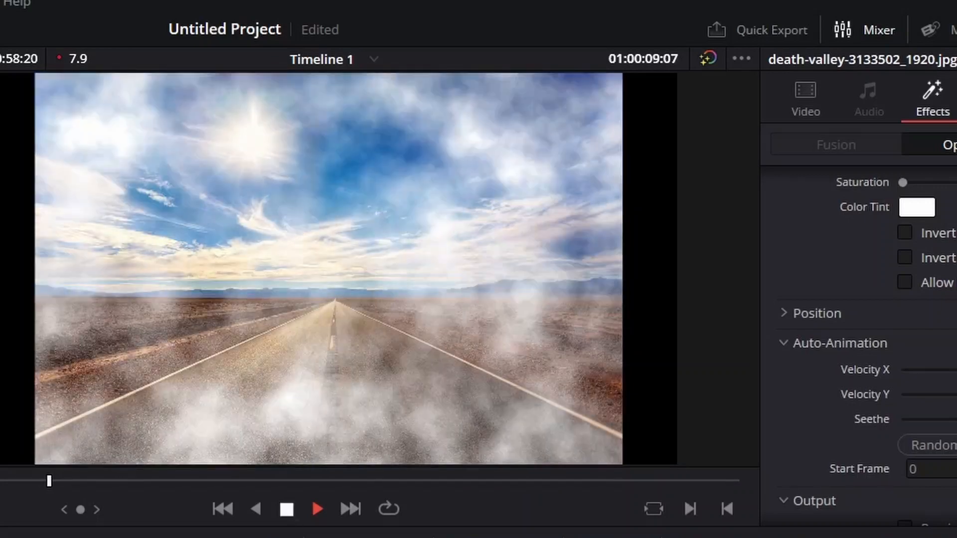
{"action": "left_click", "coordinate": [288, 510]}
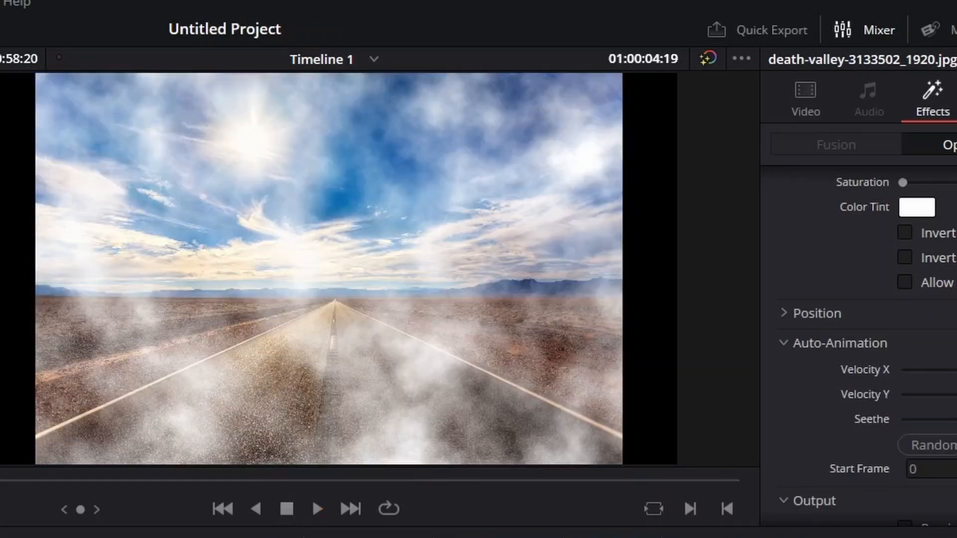
{"action": "key", "text": "Home"}
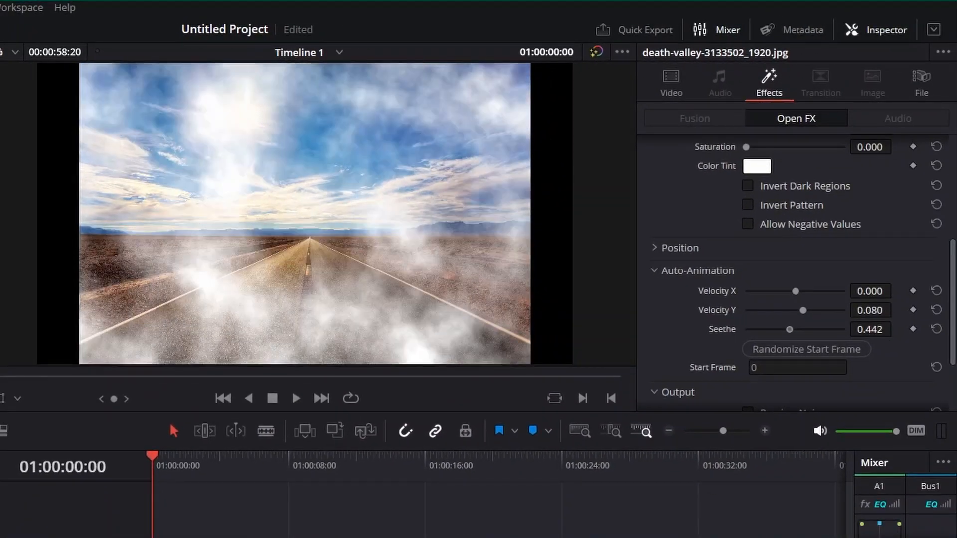
Step: Lower the smoke's Seethe to 0.093, play the clip to check the motion, and return the playhead to the start
{"action": "left_click_drag", "start_coordinate": [790, 329], "coordinate": [755, 330]}
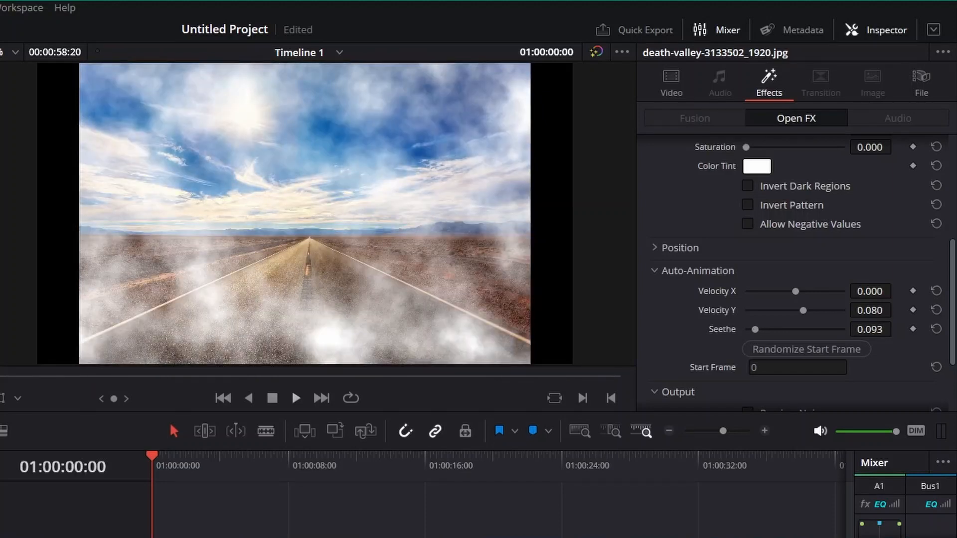
{"action": "key", "text": "space"}
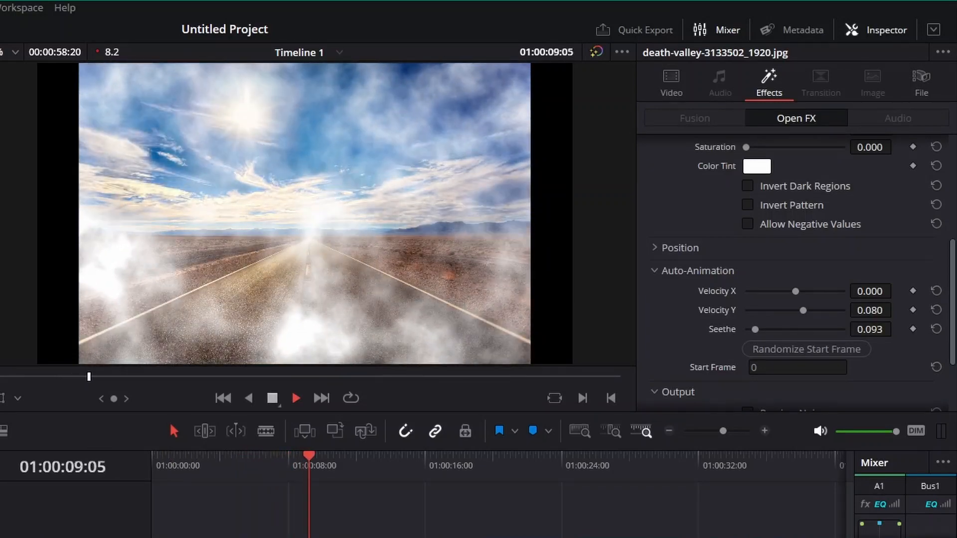
{"action": "key", "text": "space"}
{"action": "key", "text": "Home"}
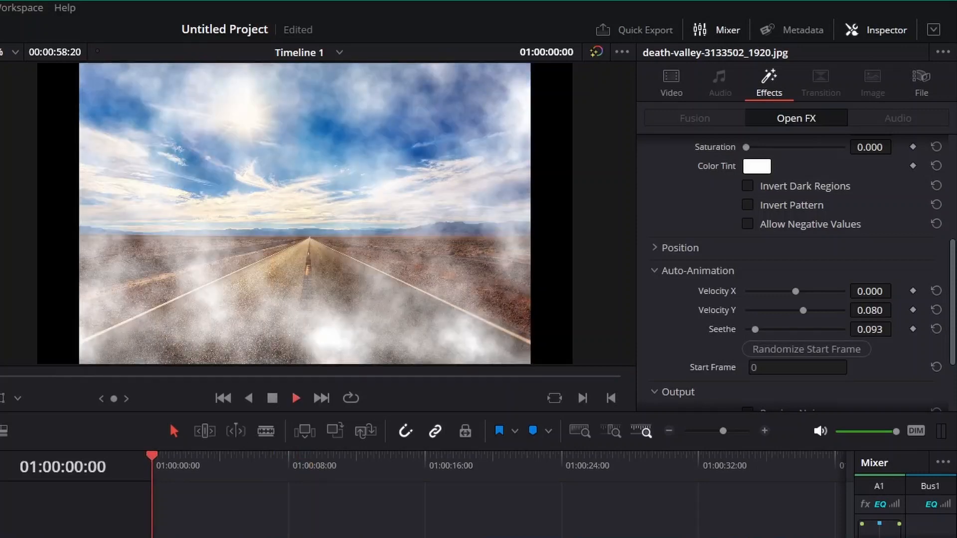
Step: Replay the clip to review the slow smoke motion, stop it, and return the playhead to the start
{"action": "key", "text": "space"}
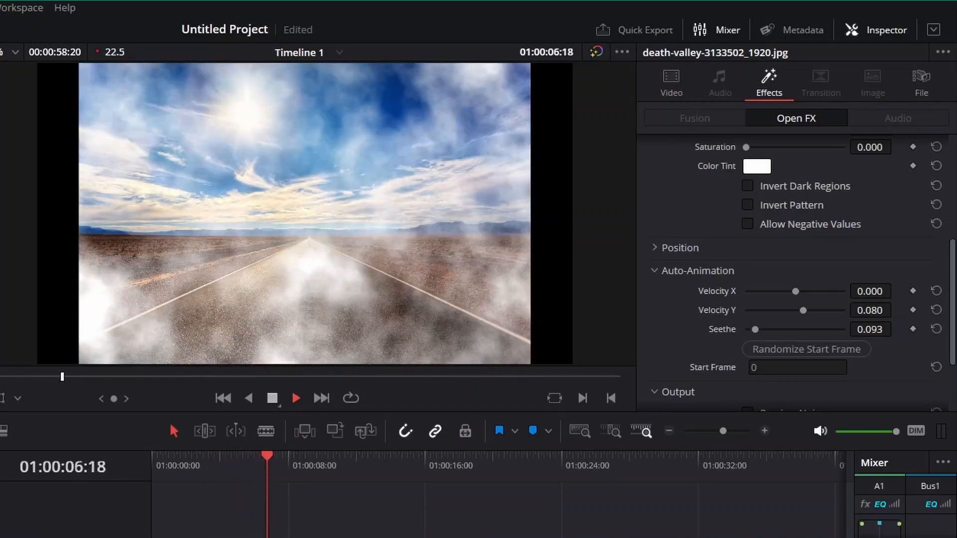
{"action": "left_click", "coordinate": [272, 397]}
{"action": "key", "text": "Home"}
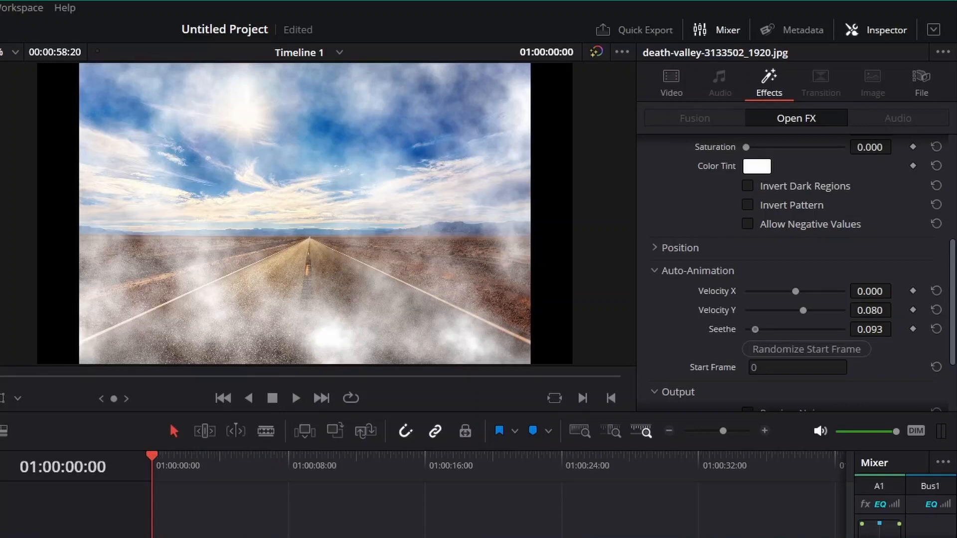
Step: Raise the smoke's Seethe to 0.597 and play the clip from the start to compare the motion
{"action": "left_click_drag", "start_coordinate": [755, 329], "coordinate": [805, 330]}
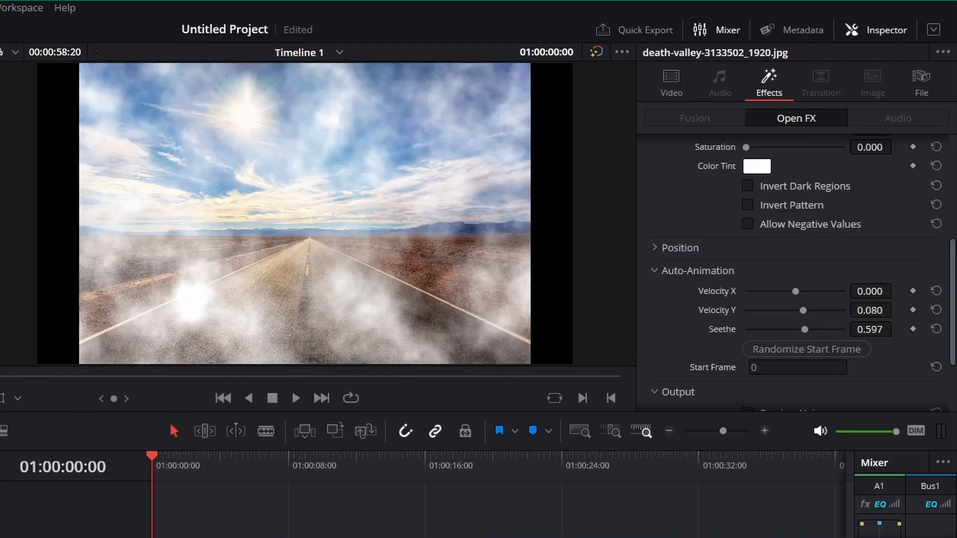
{"action": "key", "text": "space"}
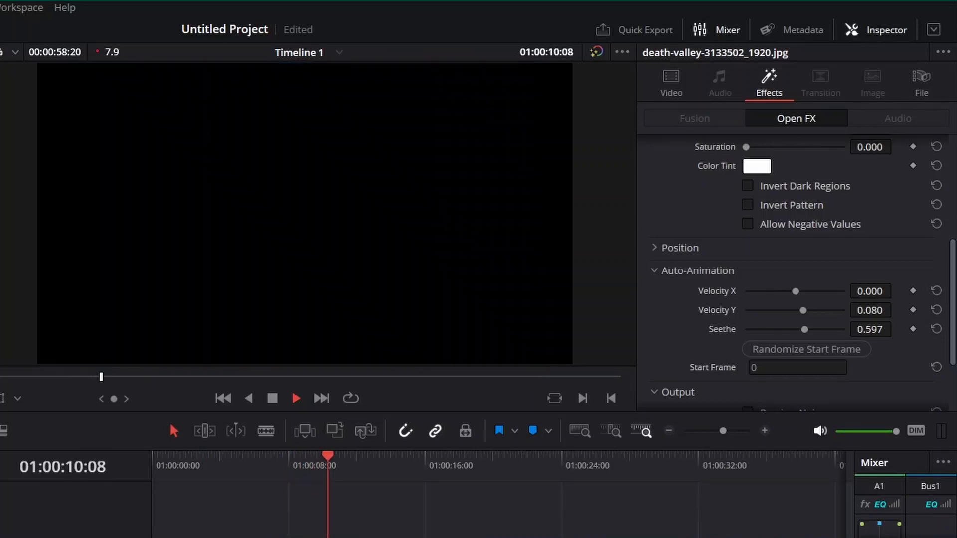
{"action": "key", "text": "space"}
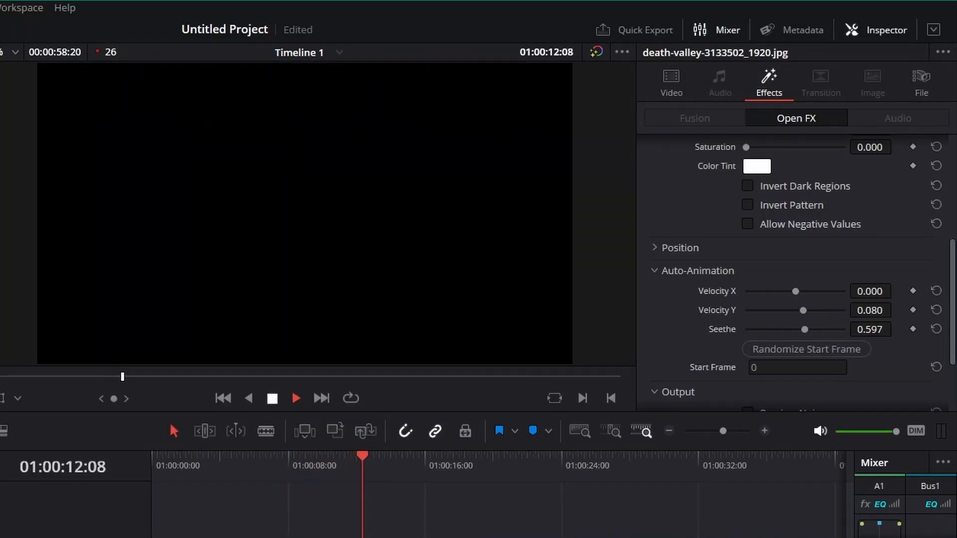
{"action": "key", "text": "Home"}
{"action": "key", "text": "space"}
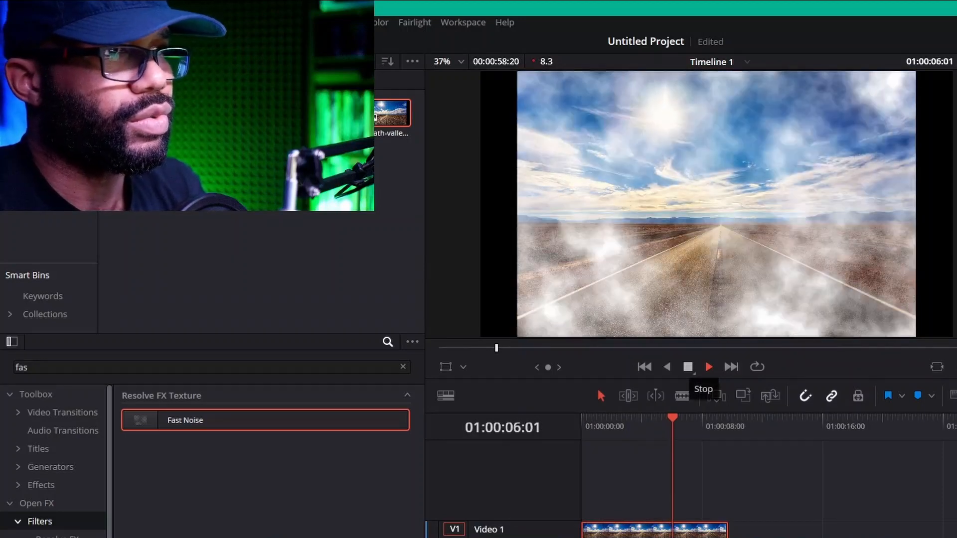
{"action": "key", "text": "space"}
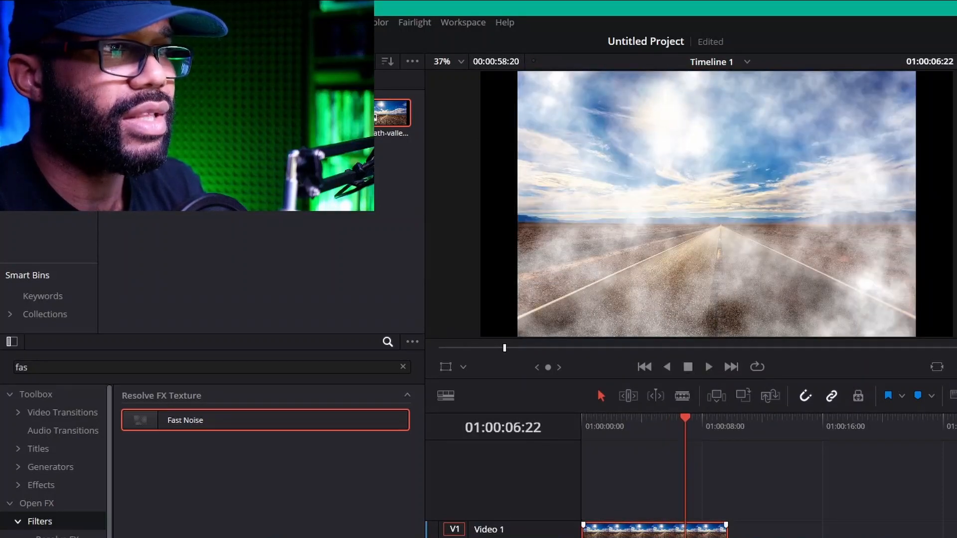
Step: Extend the road image clip on the timeline to about 18 seconds and scrub through it to inspect the smoke
{"action": "left_click_drag", "start_coordinate": [727, 529], "coordinate": [857, 530]}
{"action": "key", "text": "Home"}
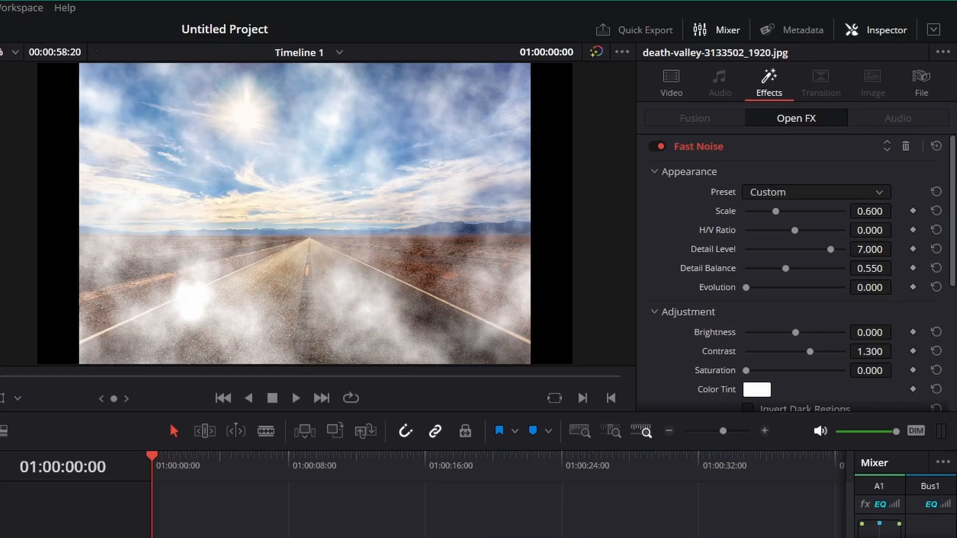
{"action": "left_click_drag", "start_coordinate": [152, 456], "coordinate": [339, 456]}
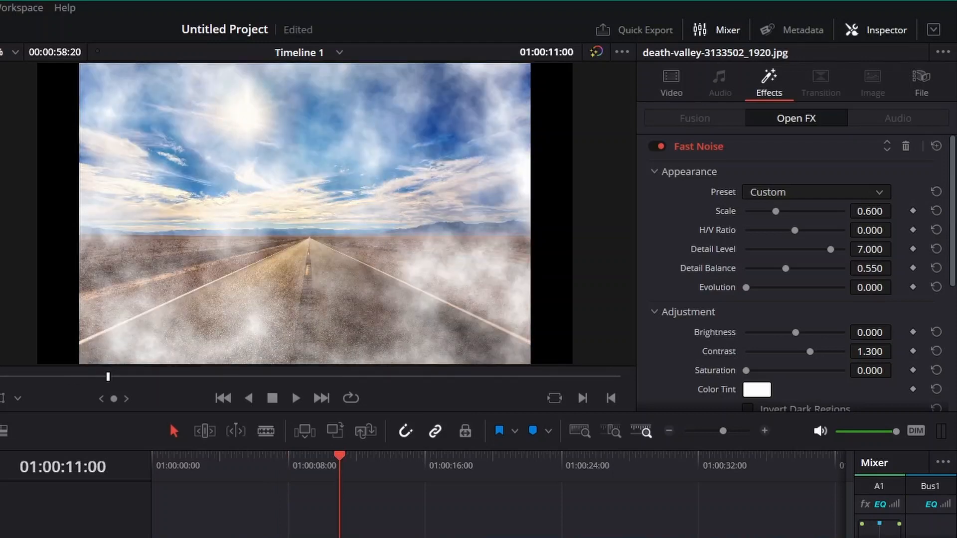
{"action": "left_click_drag", "start_coordinate": [339, 456], "coordinate": [238, 456]}
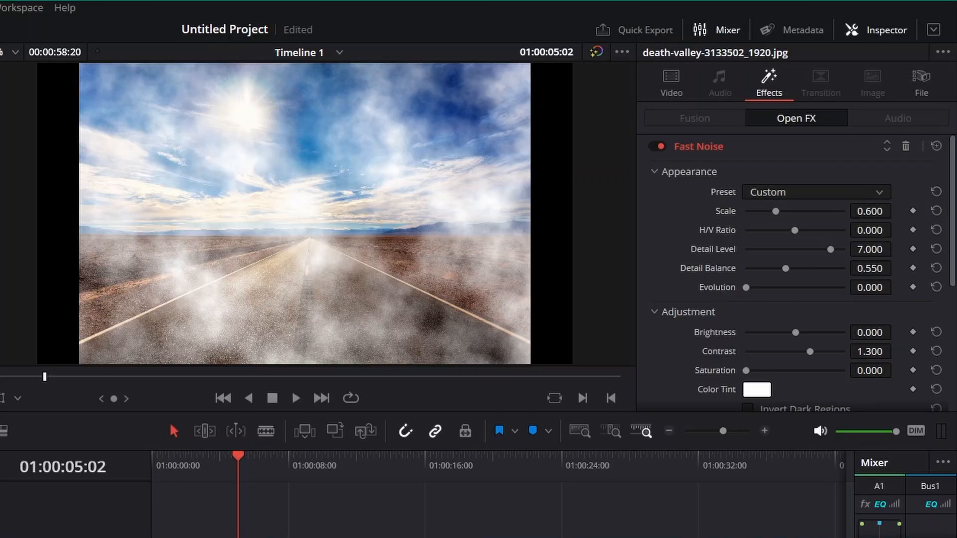
{"action": "key", "text": "Home"}
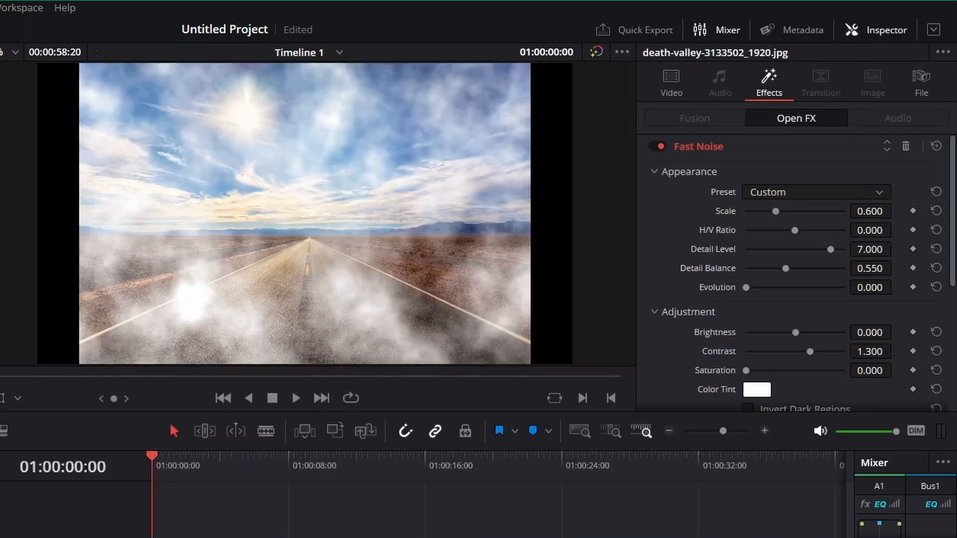
Step: Lower the smoke's Seethe to 0.078 and play the lengthened clip to check the motion
{"action": "left_click", "coordinate": [194, 456]}
{"action": "left_click_drag", "start_coordinate": [194, 456], "coordinate": [152, 456]}
{"action": "scroll", "coordinate": [798, 274], "scroll_direction": "down", "scroll_amount": 5}
{"action": "key", "text": "space"}
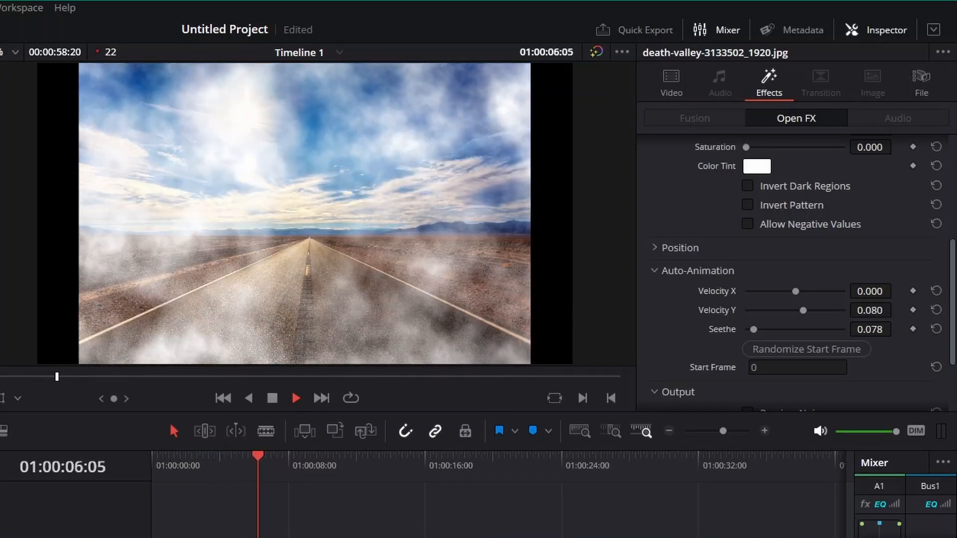
{"action": "key", "text": "space"}
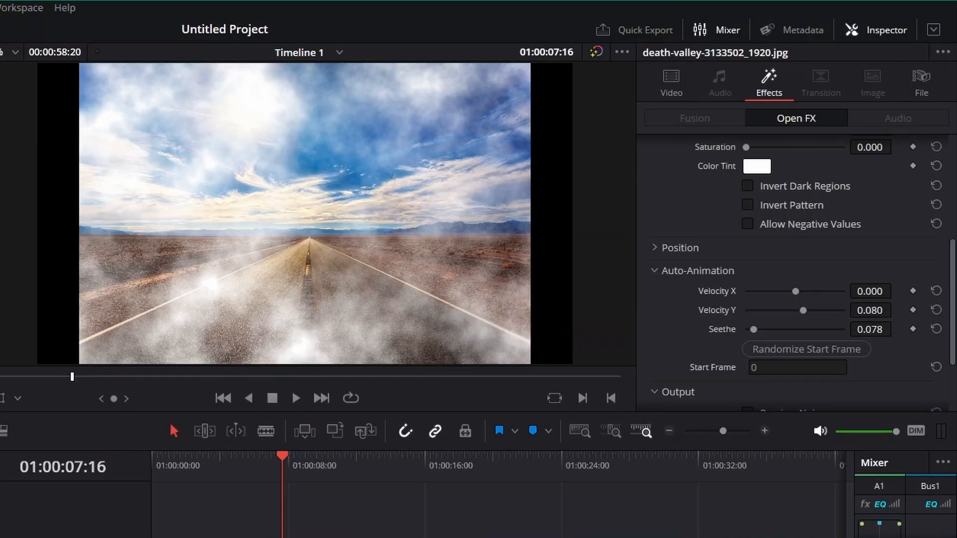
Step: Reduce the Fast Noise Scale to 0.248 and play the clip from the start to judge the finer smoke
{"action": "scroll", "coordinate": [798, 279], "scroll_direction": "down", "scroll_amount": 1}
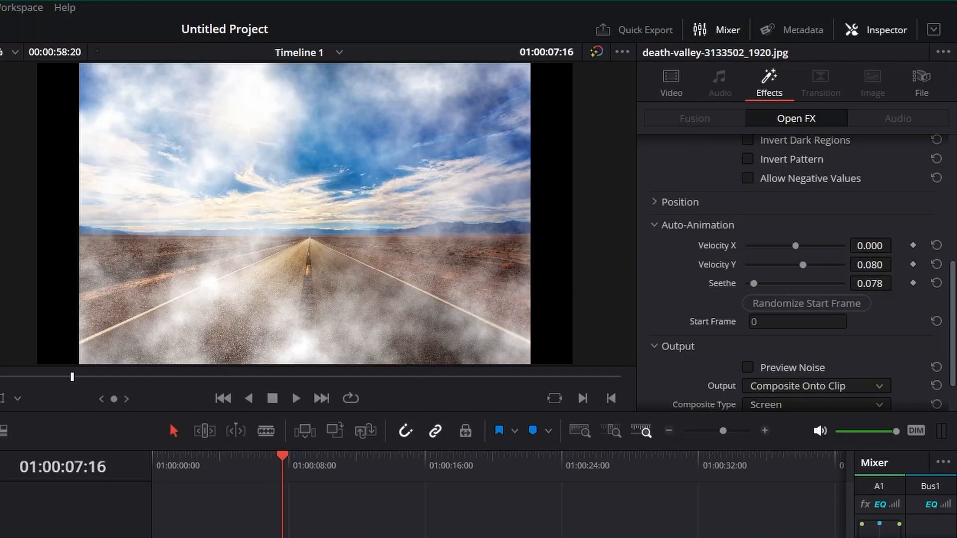
{"action": "scroll", "coordinate": [798, 272], "scroll_direction": "down", "scroll_amount": 2}
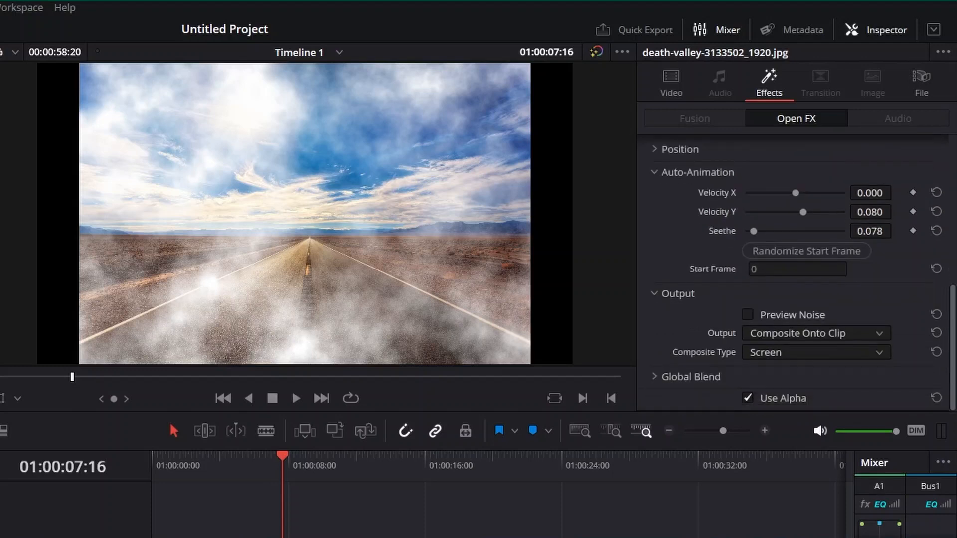
{"action": "scroll", "coordinate": [797, 274], "scroll_direction": "up", "scroll_amount": 12}
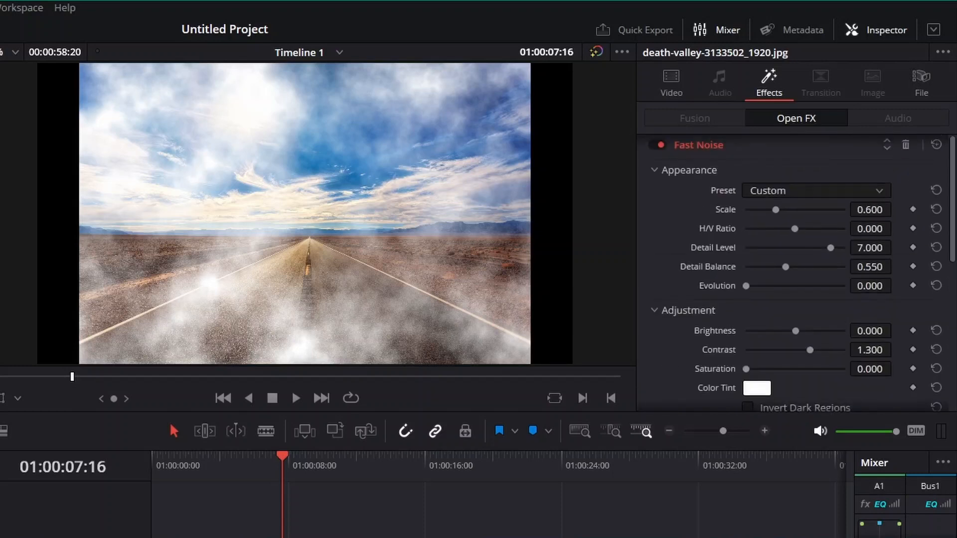
{"action": "scroll", "coordinate": [798, 274], "scroll_direction": "down", "scroll_amount": 5}
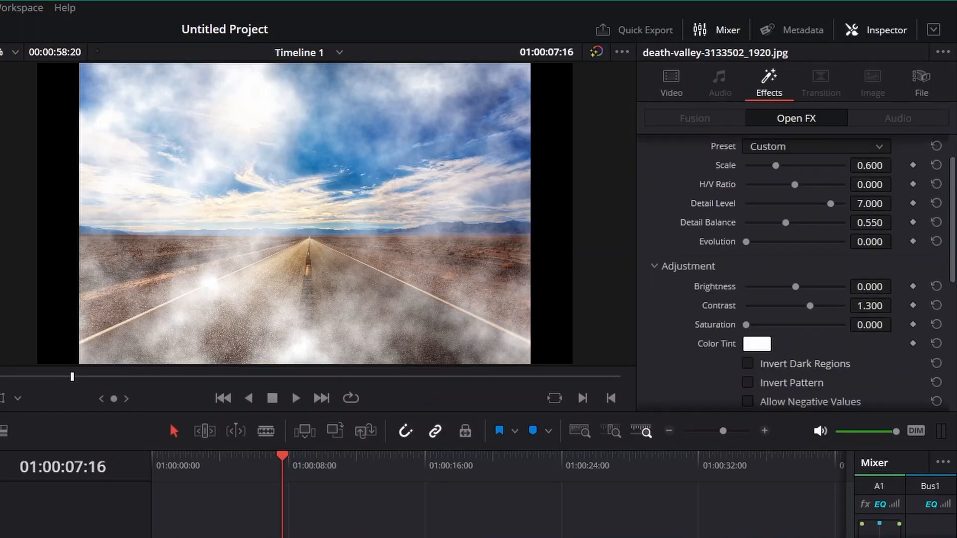
{"action": "scroll", "coordinate": [797, 274], "scroll_direction": "up", "scroll_amount": 4}
{"action": "scroll", "coordinate": [797, 274], "scroll_direction": "up", "scroll_amount": 1}
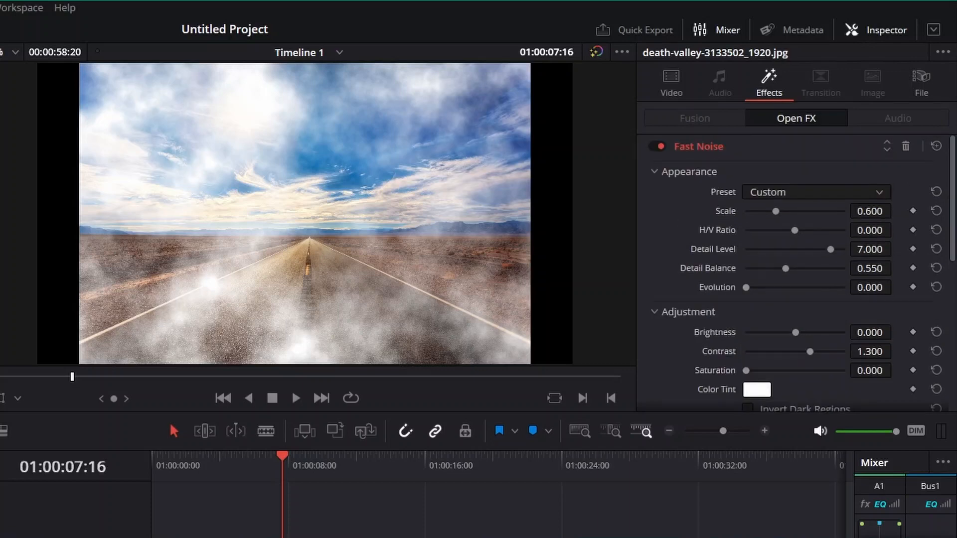
{"action": "mouse_move", "coordinate": [776, 211]}
{"action": "left_mouse_down"}
{"action": "mouse_move", "coordinate": [810, 211]}
{"action": "mouse_move", "coordinate": [746, 211]}
{"action": "mouse_move", "coordinate": [757, 210]}
{"action": "left_mouse_up"}
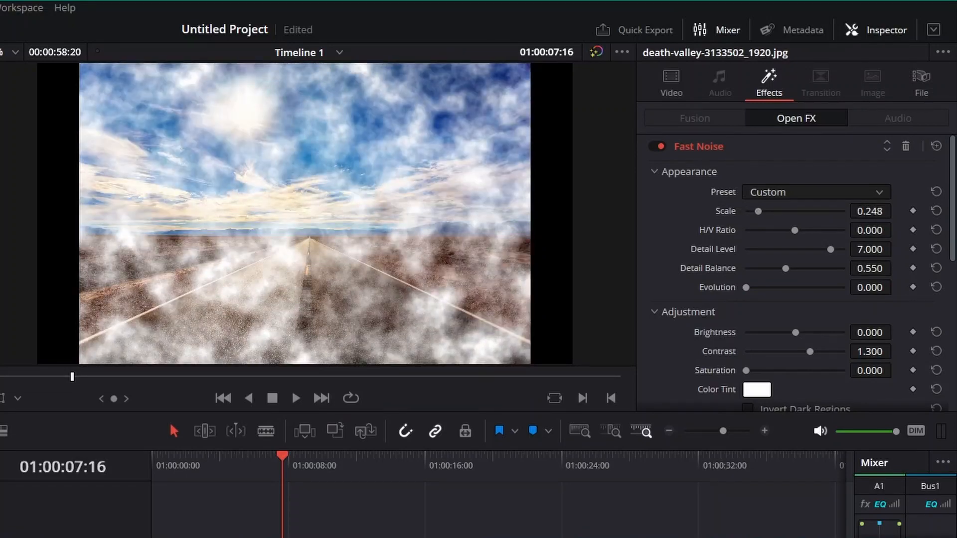
{"action": "key", "text": "Home"}
{"action": "key", "text": "space"}
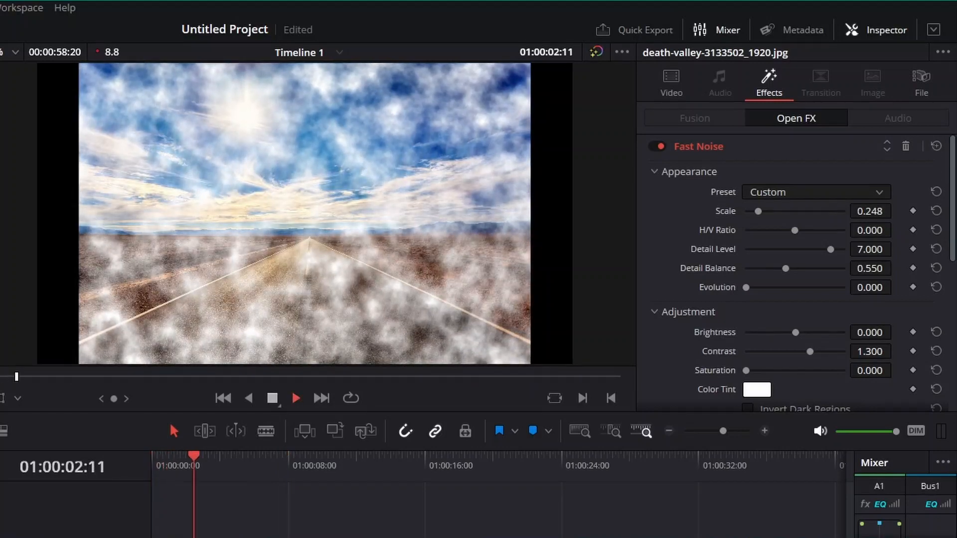
{"action": "key", "text": "space"}
Step: Raise the Seethe to 0.589 and play the clip to check the motion of the smaller-scale smoke
{"action": "scroll", "coordinate": [797, 274], "scroll_direction": "down", "scroll_amount": 5}
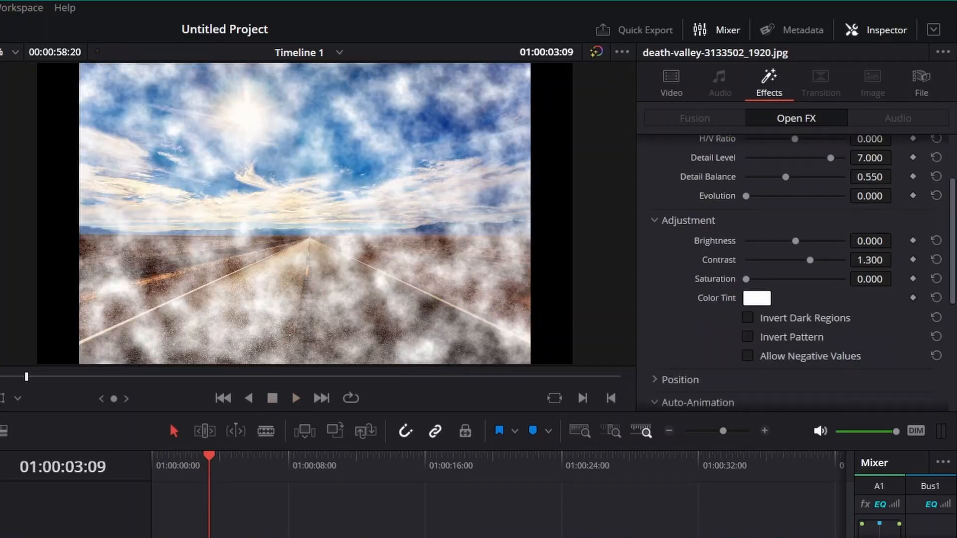
{"action": "scroll", "coordinate": [797, 274], "scroll_direction": "down", "scroll_amount": 2}
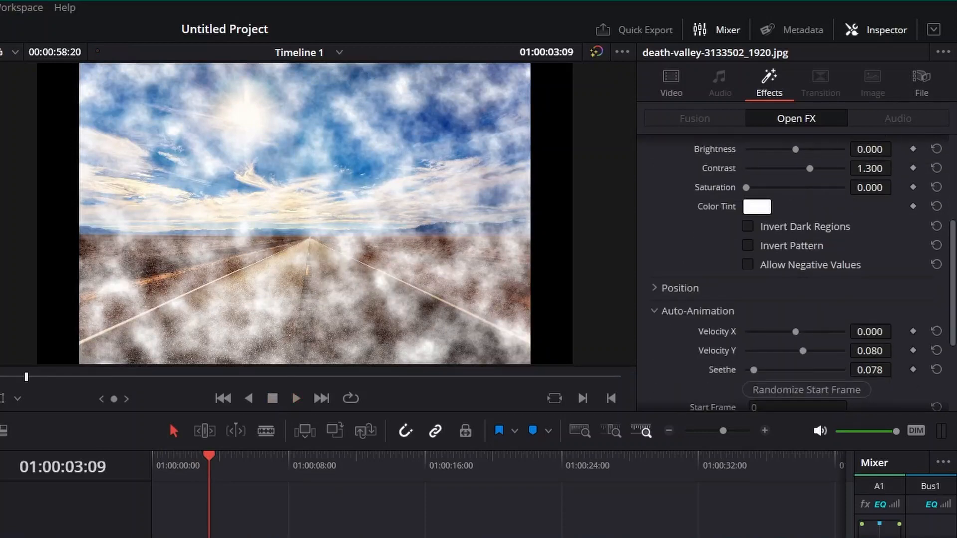
{"action": "left_click_drag", "start_coordinate": [753, 369], "coordinate": [803, 369]}
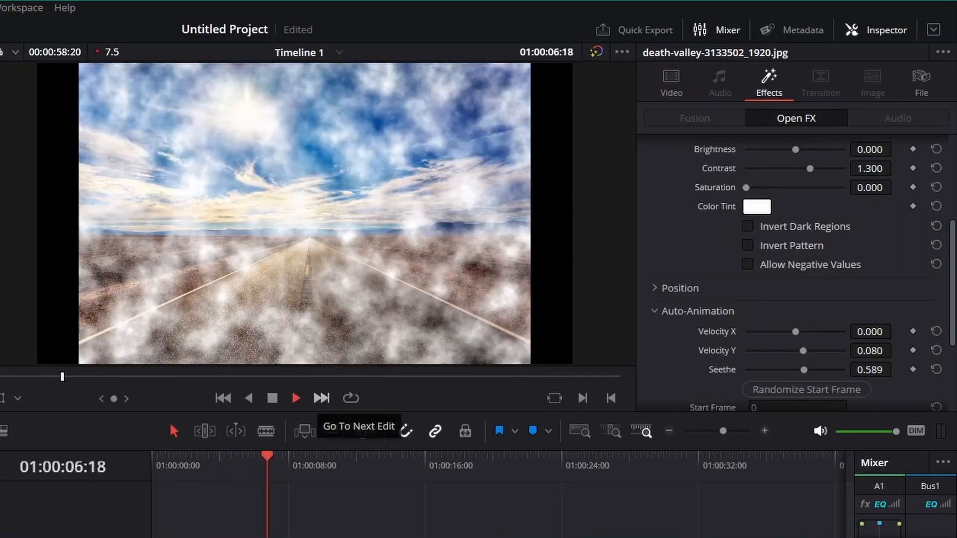
{"action": "key", "text": "space"}
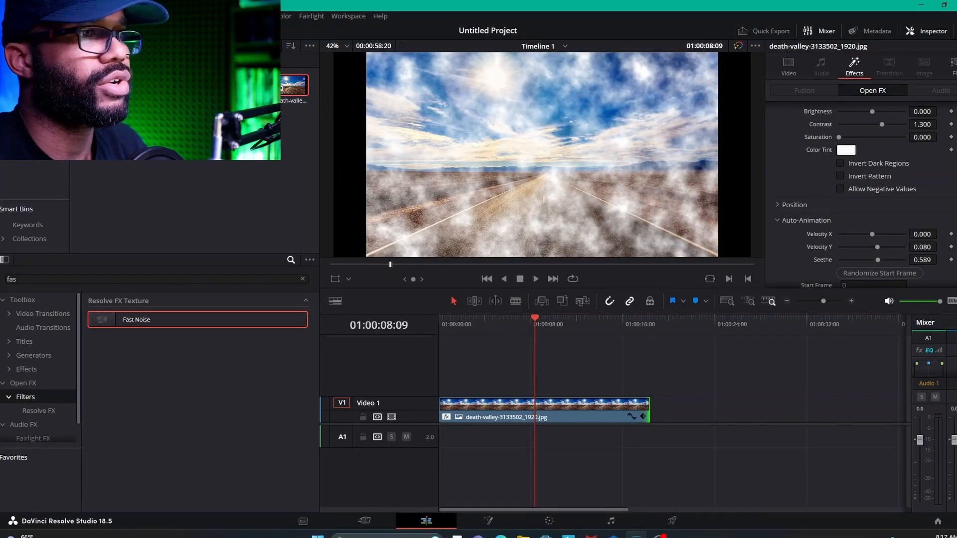
Step: Apply the Heat Haze preset to the road clip's Fast Noise effect, play the result, and return to the start
{"action": "left_click", "coordinate": [588, 410]}
{"action": "key", "text": "Home"}
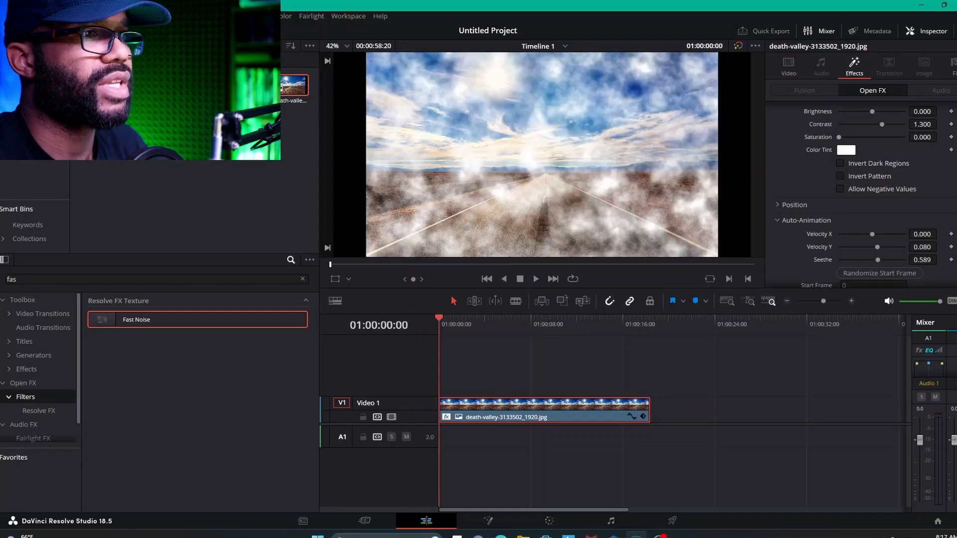
{"action": "scroll", "coordinate": [857, 199], "scroll_direction": "up", "scroll_amount": 3}
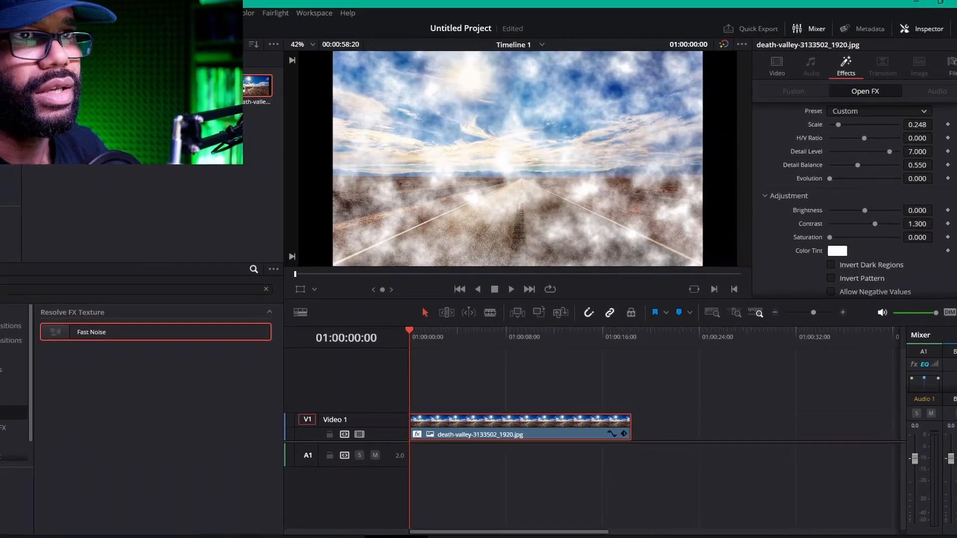
{"action": "left_click", "coordinate": [885, 109]}
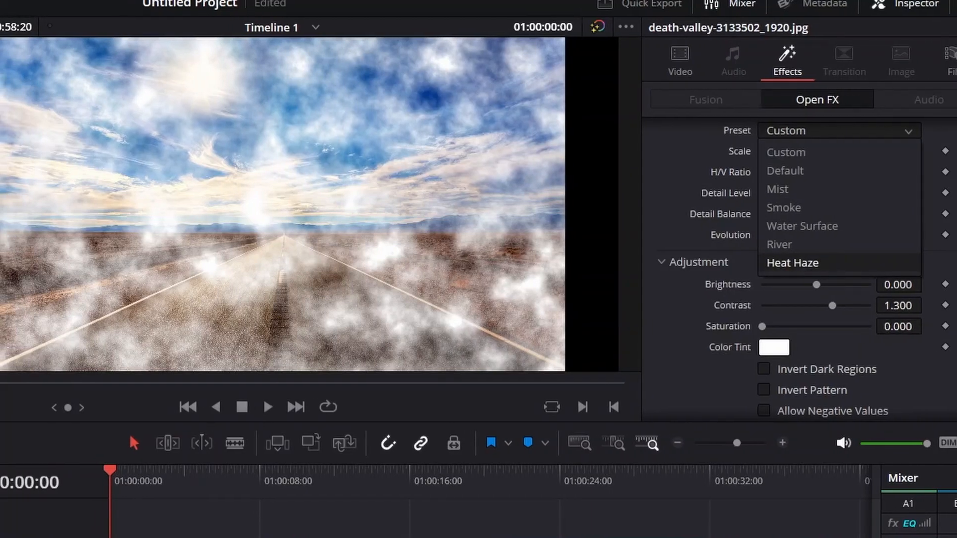
{"action": "left_click", "coordinate": [797, 263]}
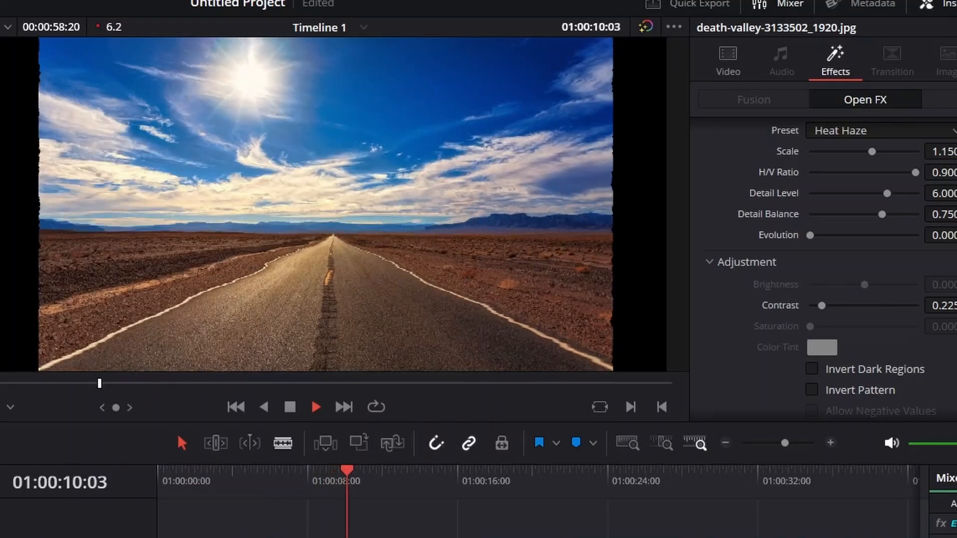
{"action": "key", "text": "space"}
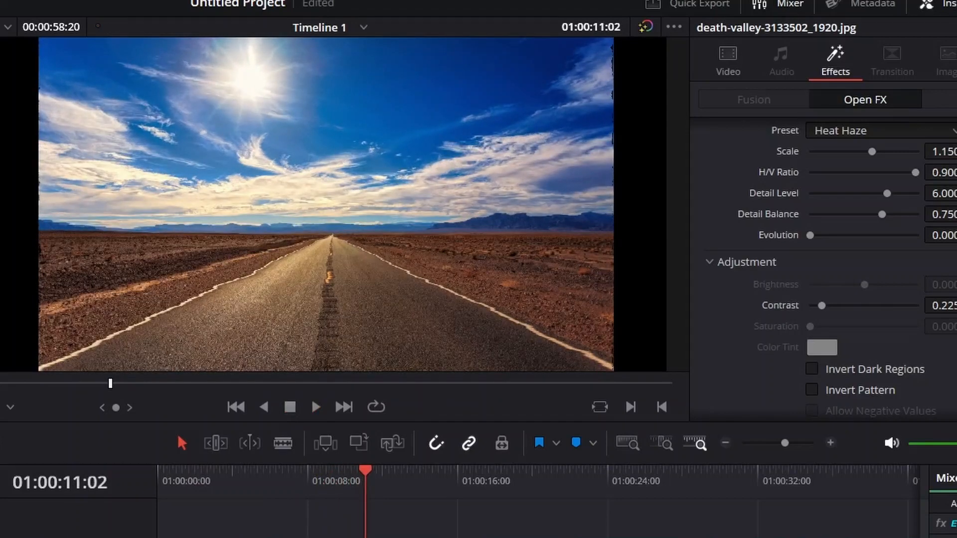
{"action": "key", "text": "Home"}
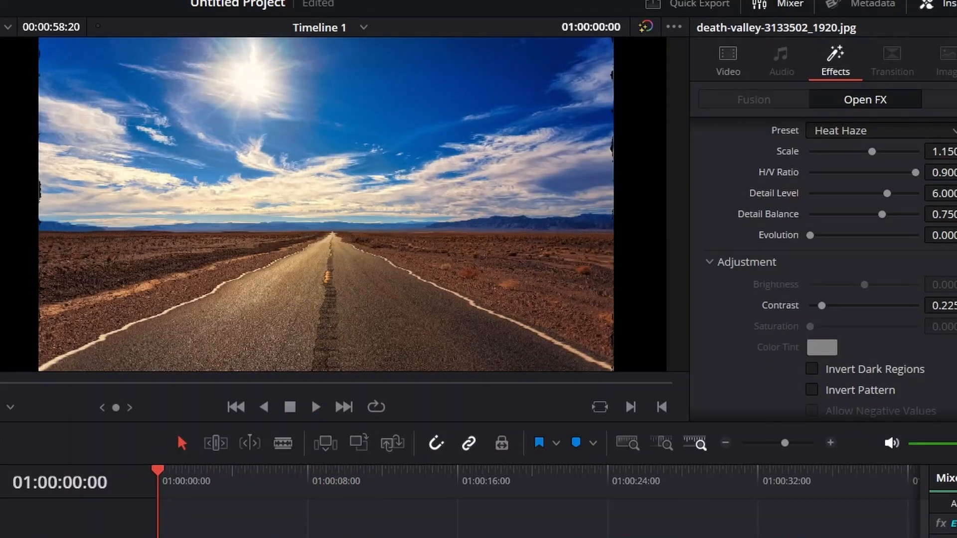
Step: Disable the Fast Noise effect on the road clip and switch to the Color page
{"action": "scroll", "coordinate": [822, 269], "scroll_direction": "up", "scroll_amount": 2}
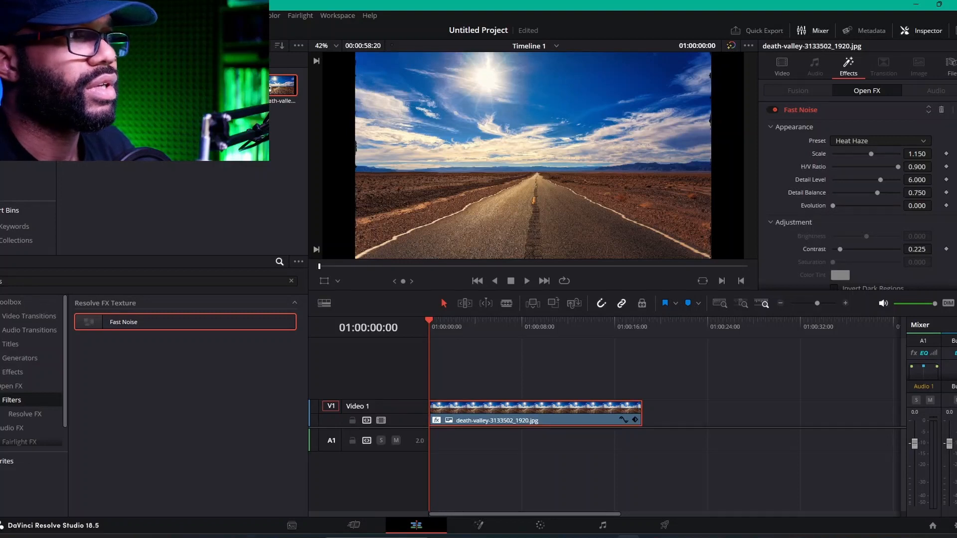
{"action": "left_click", "coordinate": [773, 110]}
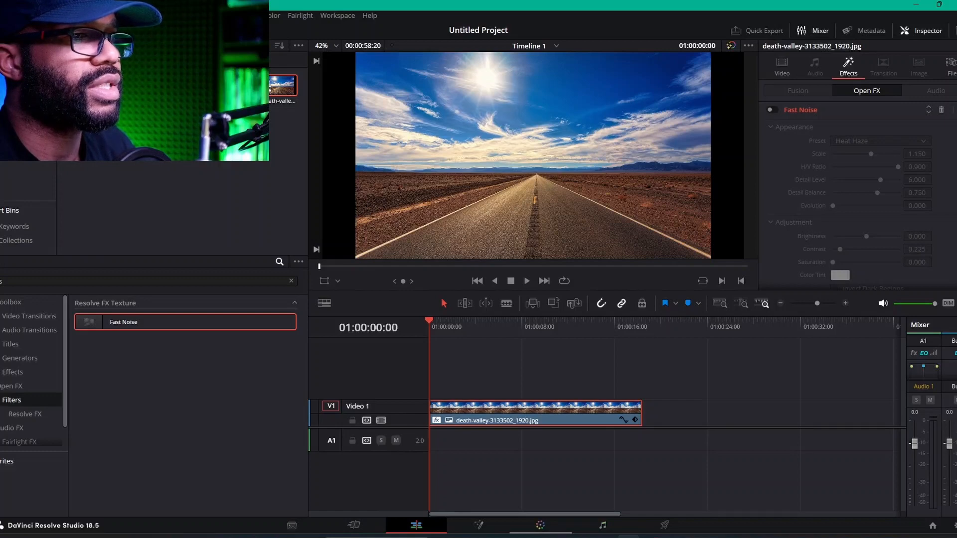
{"action": "left_click", "coordinate": [540, 525]}
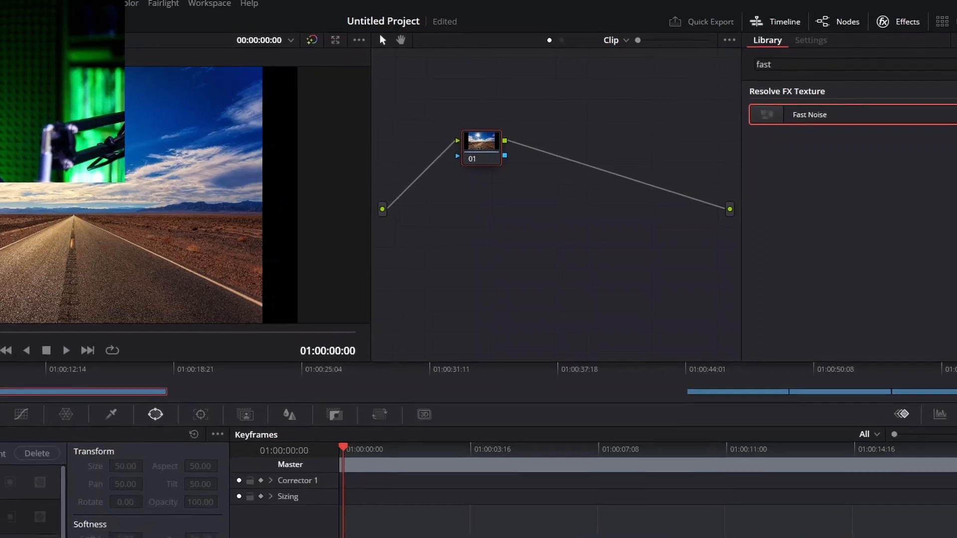
Step: Add a serial node after node 01 on the road clip
{"action": "right_click", "coordinate": [480, 145]}
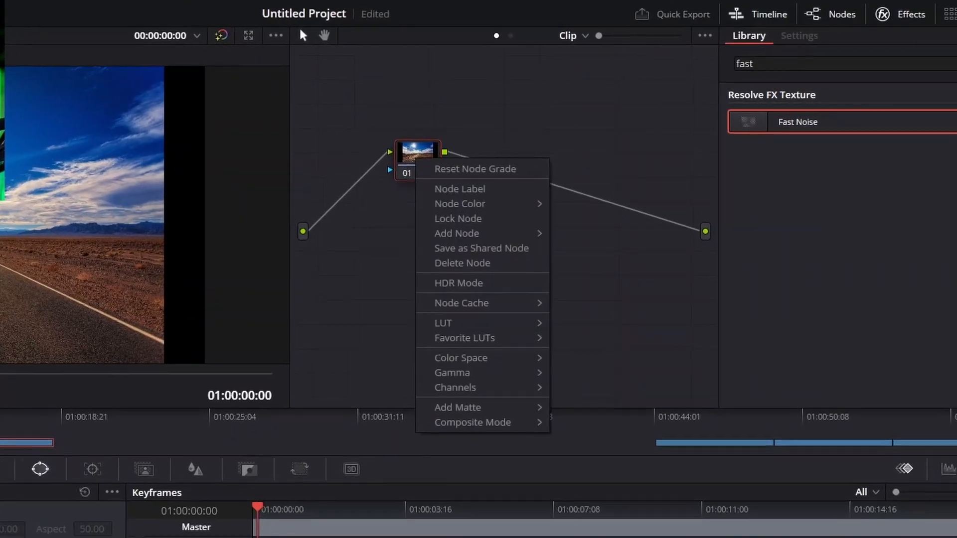
{"action": "mouse_move", "coordinate": [428, 254]}
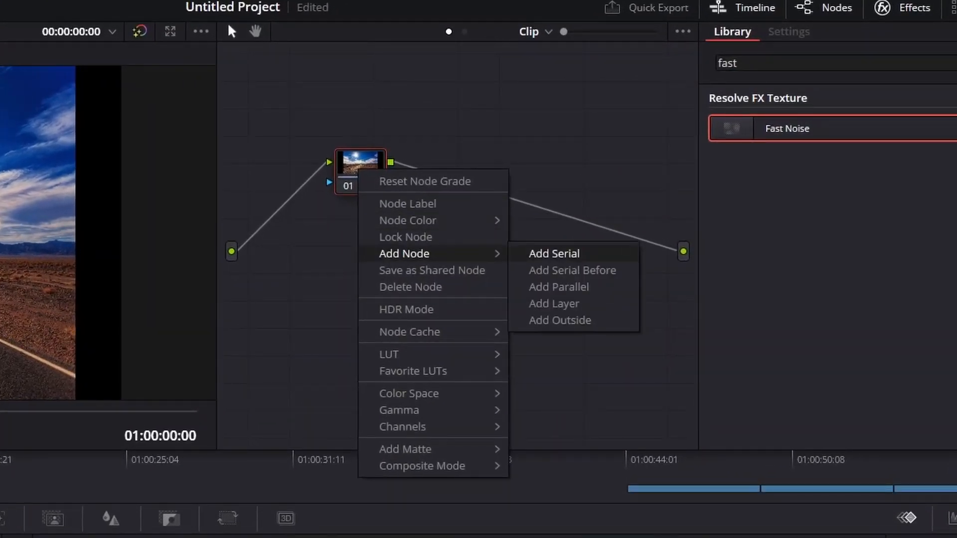
{"action": "left_click", "coordinate": [554, 253]}
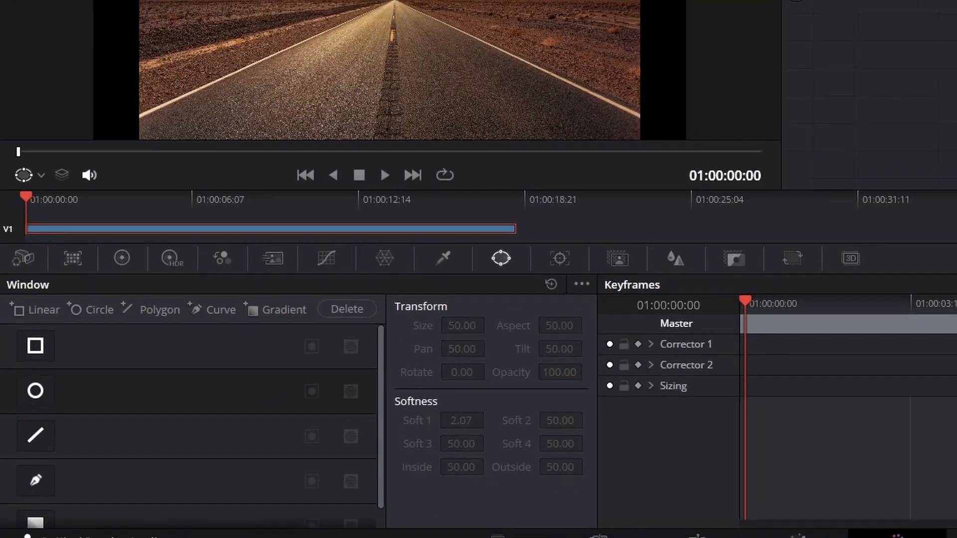
Step: Draw a closed curve window on node 02 around the horizon band, from just above the mountains down across the middle of the road
{"action": "left_click", "coordinate": [35, 481]}
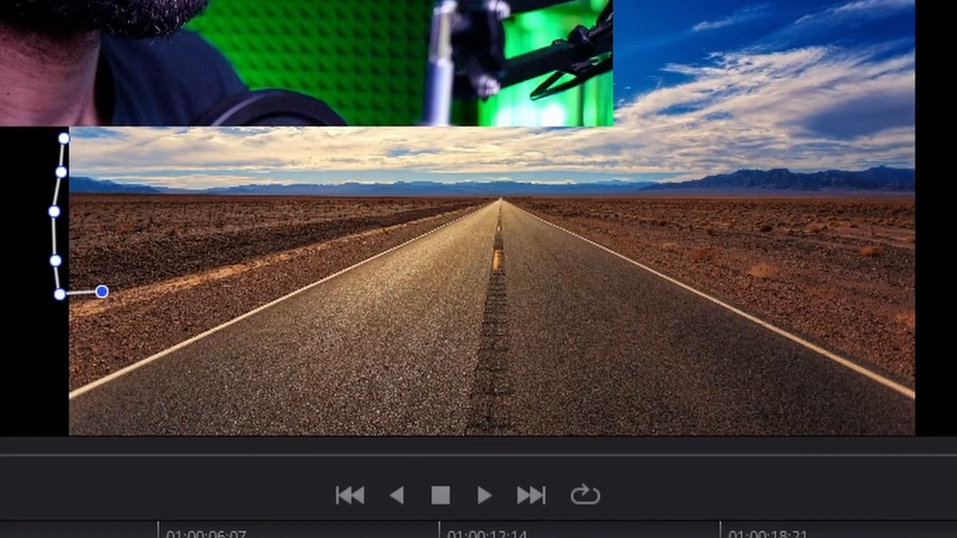
{"action": "left_click", "coordinate": [177, 263]}
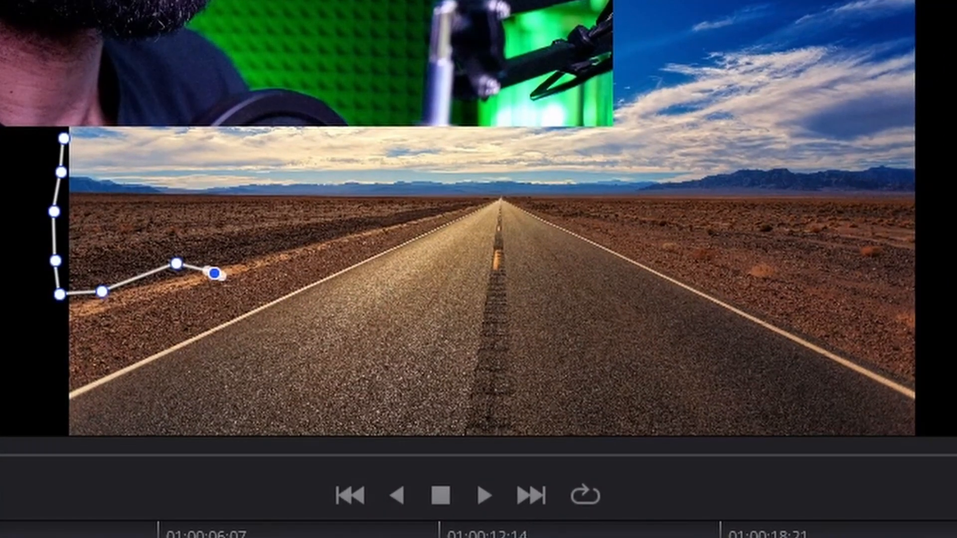
{"action": "left_click", "coordinate": [298, 280]}
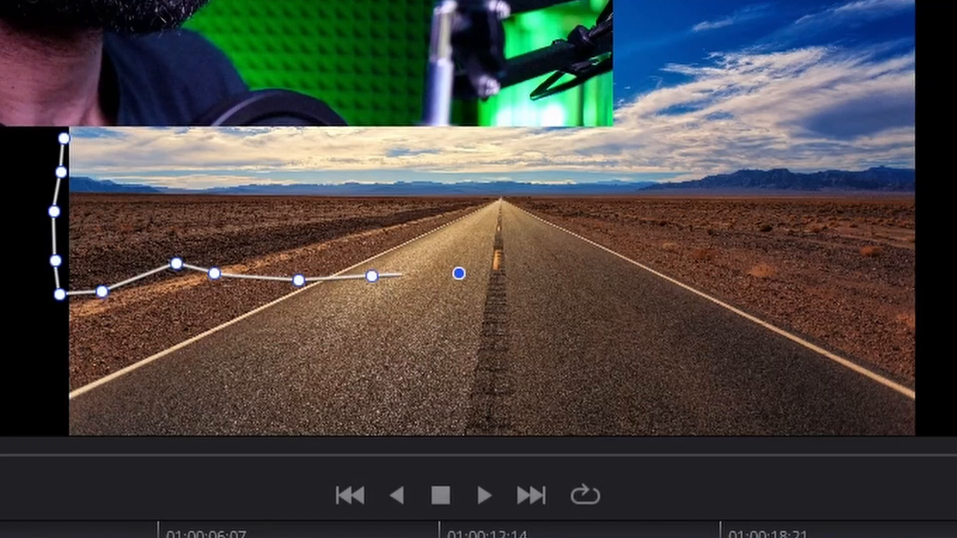
{"action": "left_click", "coordinate": [517, 273]}
{"action": "left_click", "coordinate": [622, 289]}
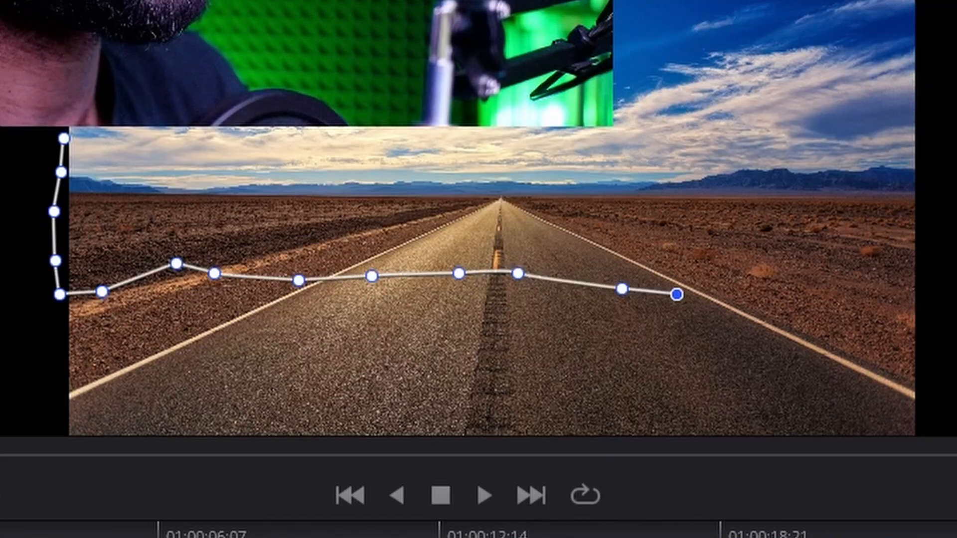
{"action": "left_click", "coordinate": [848, 295]}
{"action": "left_click", "coordinate": [889, 289]}
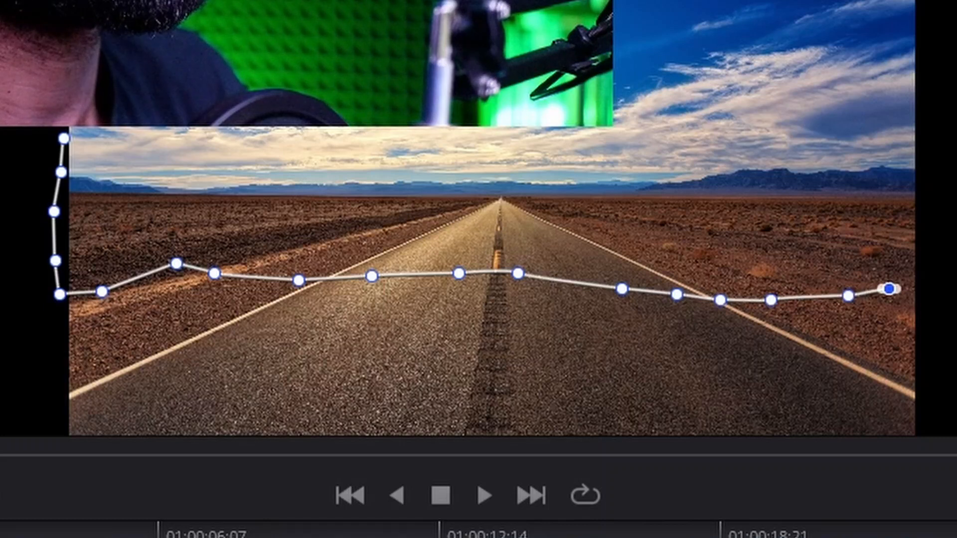
{"action": "left_click", "coordinate": [926, 188]}
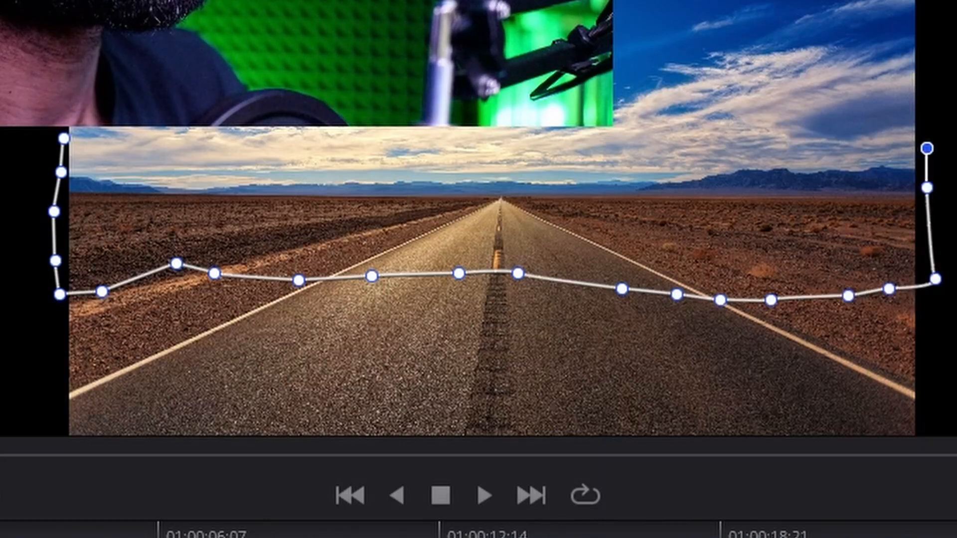
{"action": "left_click", "coordinate": [827, 153]}
{"action": "left_click", "coordinate": [731, 162]}
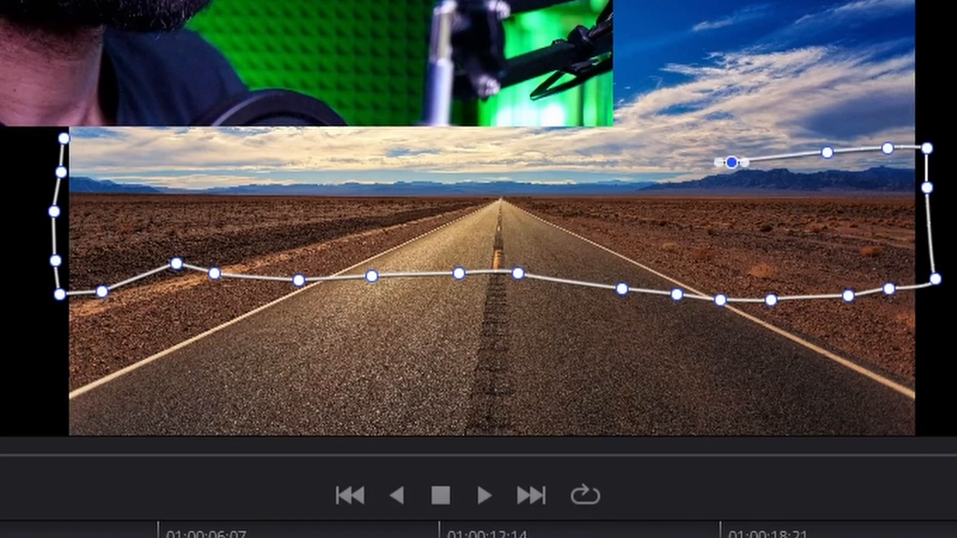
{"action": "left_click", "coordinate": [642, 148]}
{"action": "left_click", "coordinate": [571, 139]}
{"action": "left_click", "coordinate": [484, 134]}
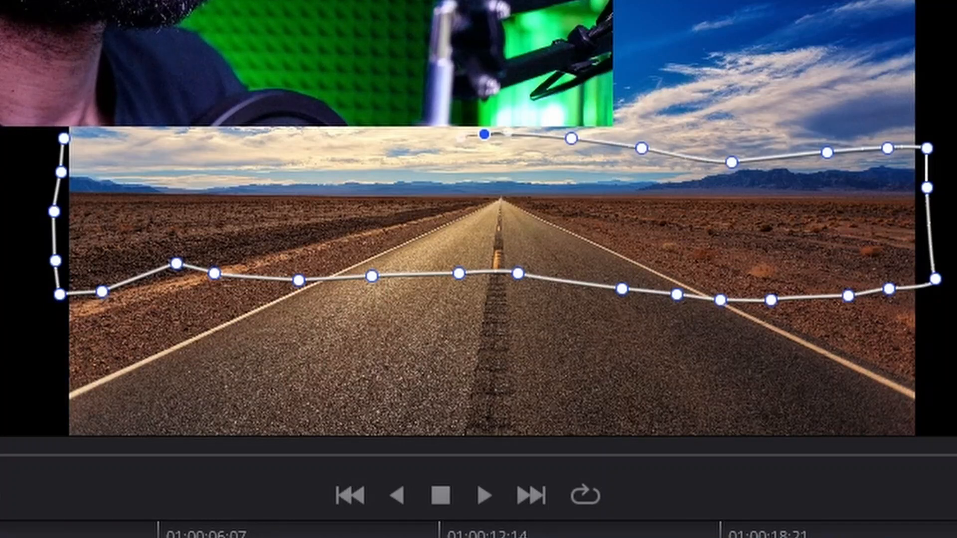
{"action": "left_click", "coordinate": [424, 145]}
{"action": "left_click", "coordinate": [337, 154]}
{"action": "left_click", "coordinate": [276, 158]}
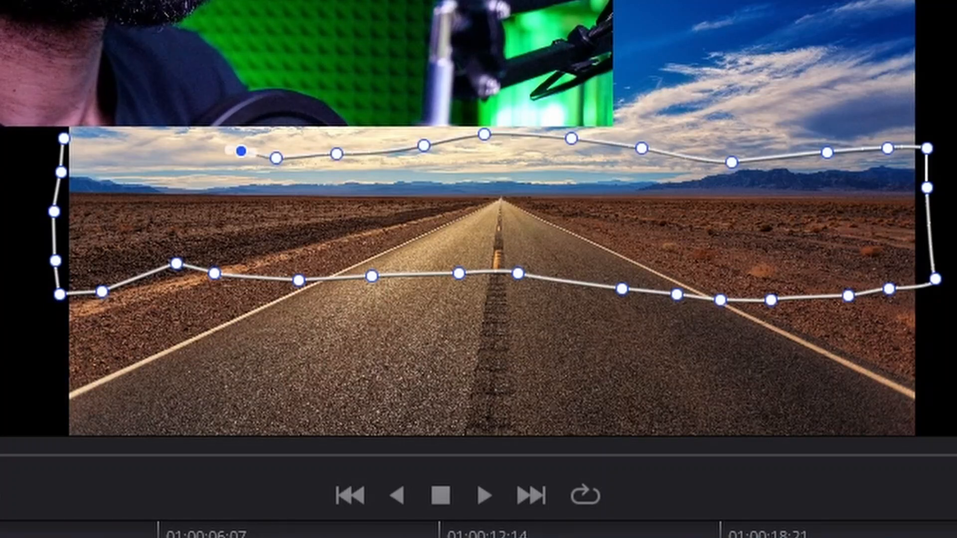
{"action": "left_click", "coordinate": [184, 139]}
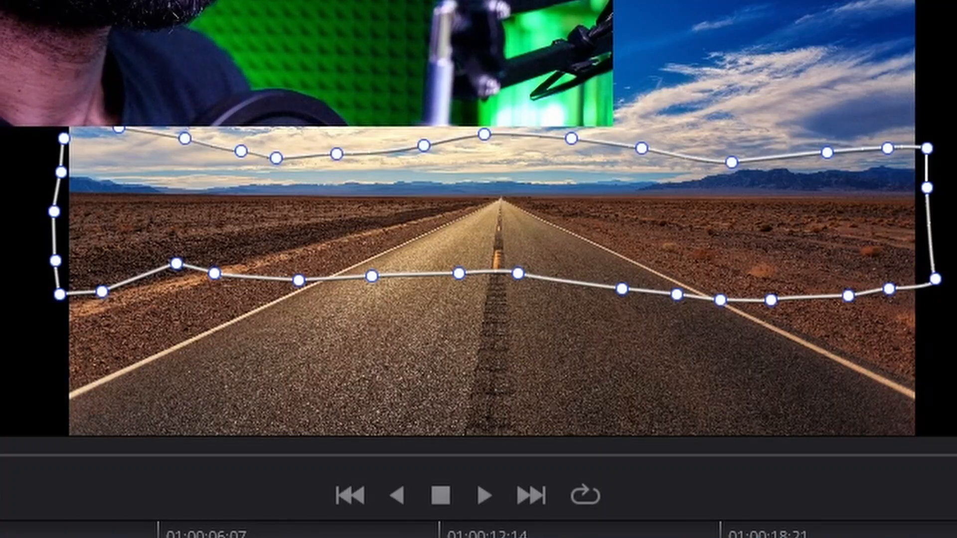
{"action": "left_click_drag", "start_coordinate": [443, 140], "coordinate": [442, 210]}
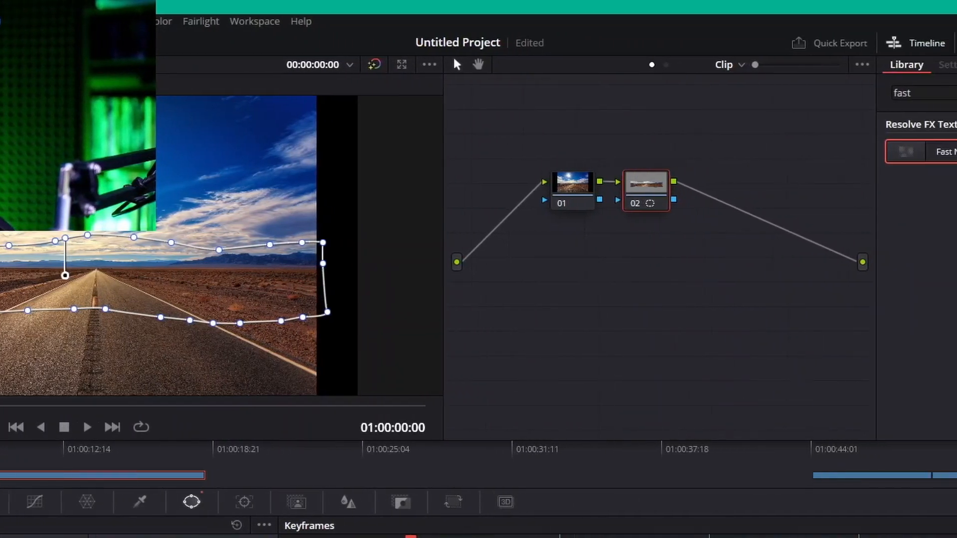
Step: Apply the Fast Noise effect to node 02 and choose its Heat Haze preset
{"action": "left_click_drag", "start_coordinate": [750, 152], "coordinate": [433, 195]}
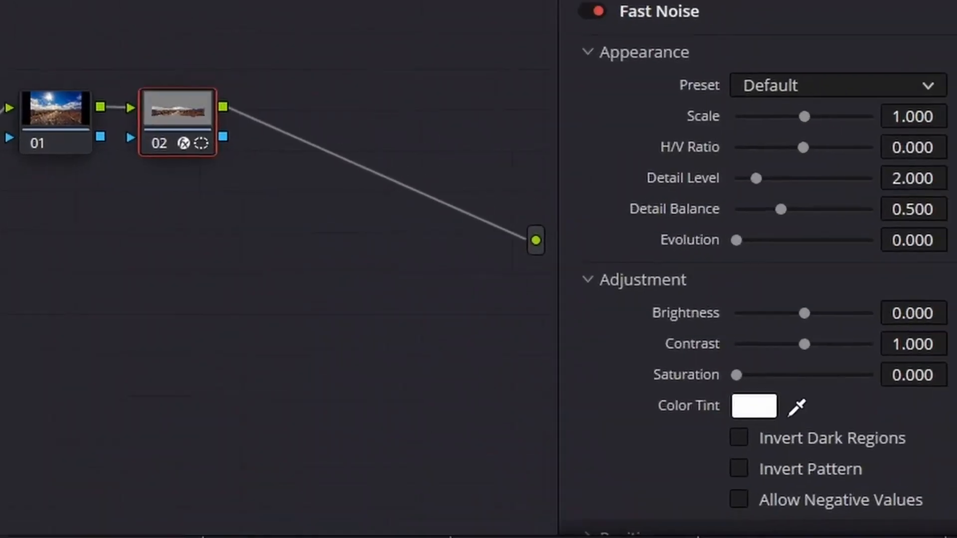
{"action": "left_click", "coordinate": [818, 168]}
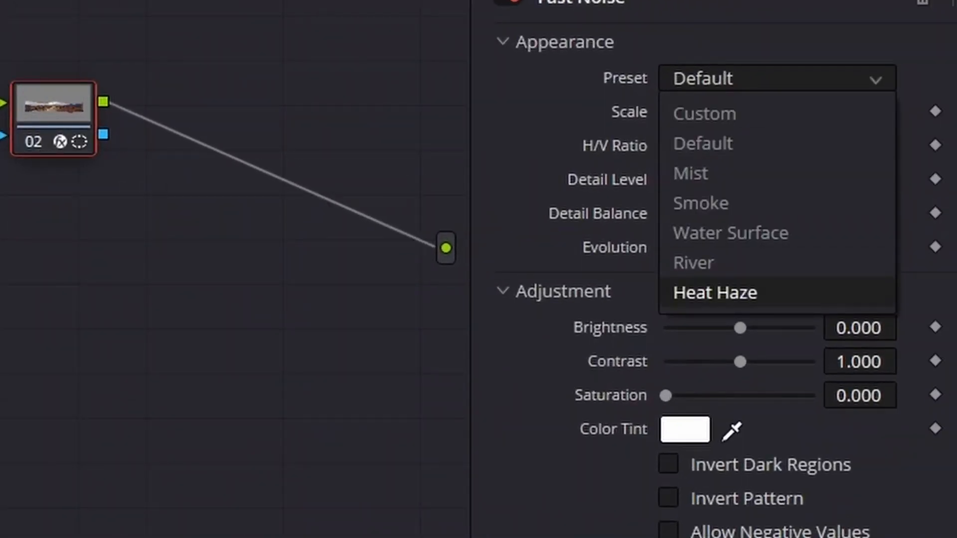
{"action": "key", "text": "Return"}
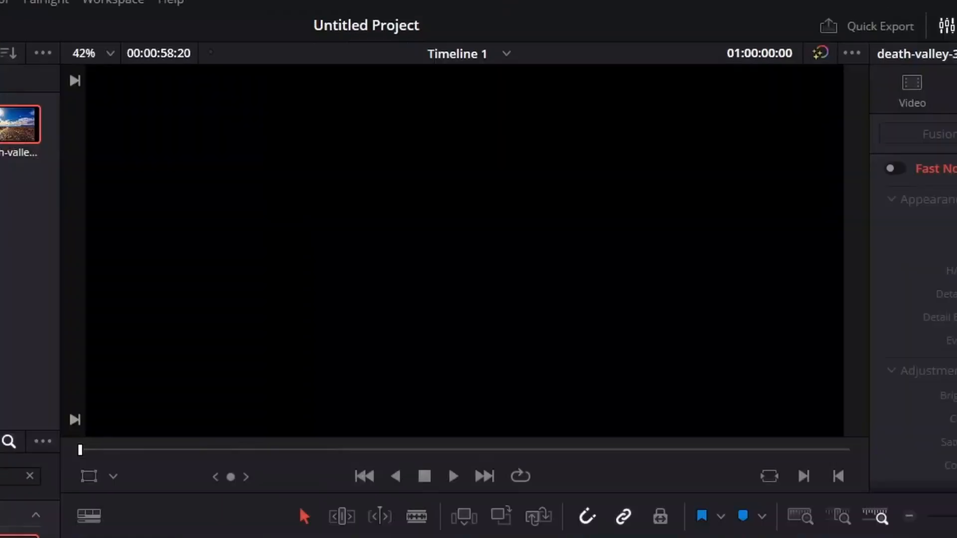
Step: Play the road clip several times on the Edit page to judge the masked heat haze
{"action": "key", "text": "Home"}
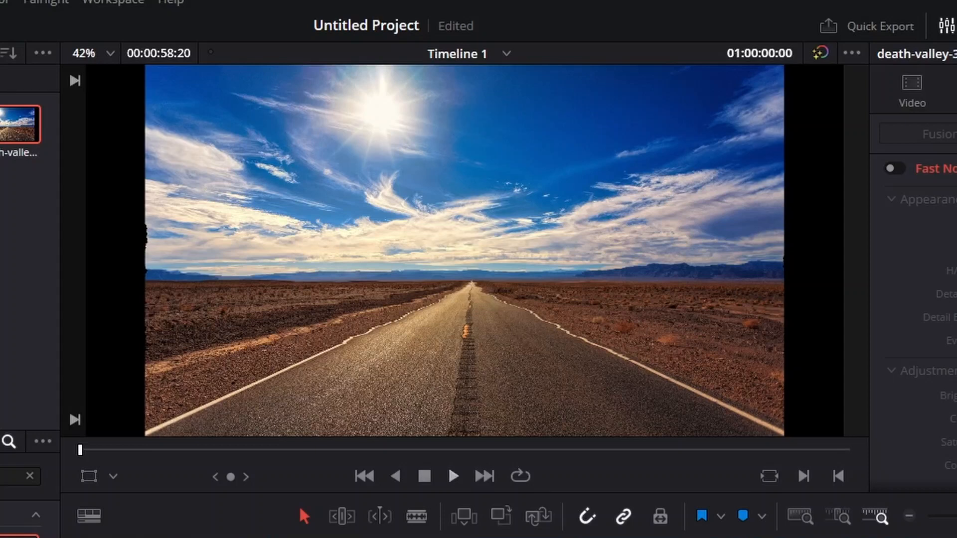
{"action": "key", "text": "space"}
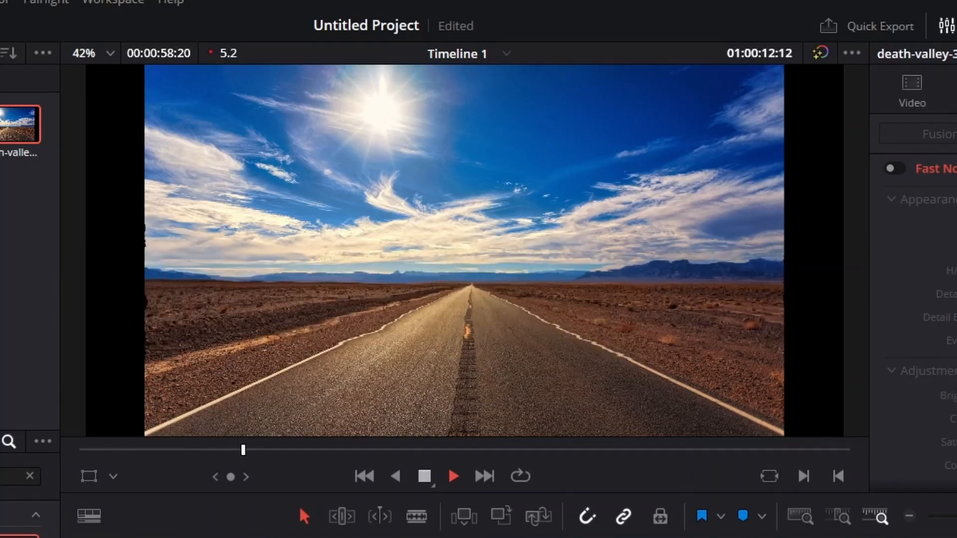
{"action": "key", "text": "space"}
{"action": "key", "text": "Home"}
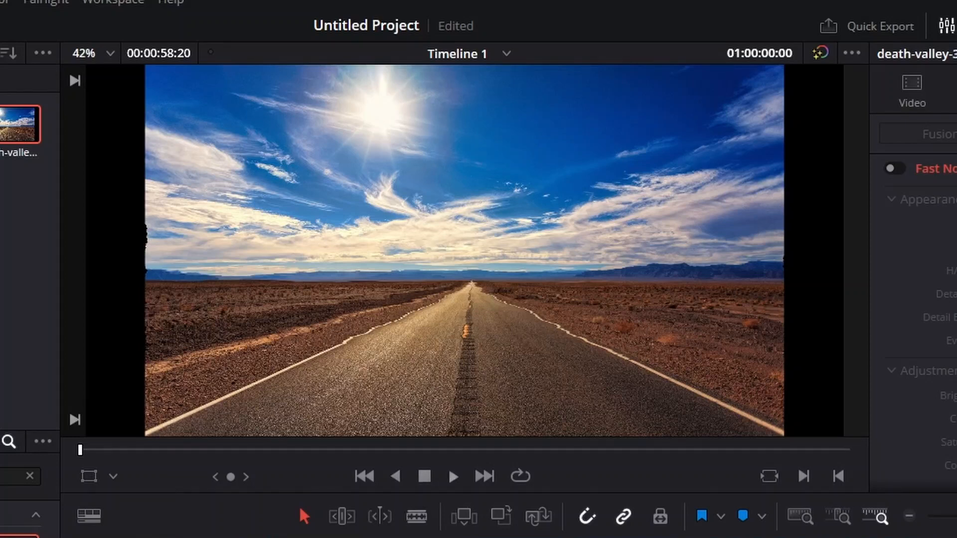
{"action": "key", "text": "space"}
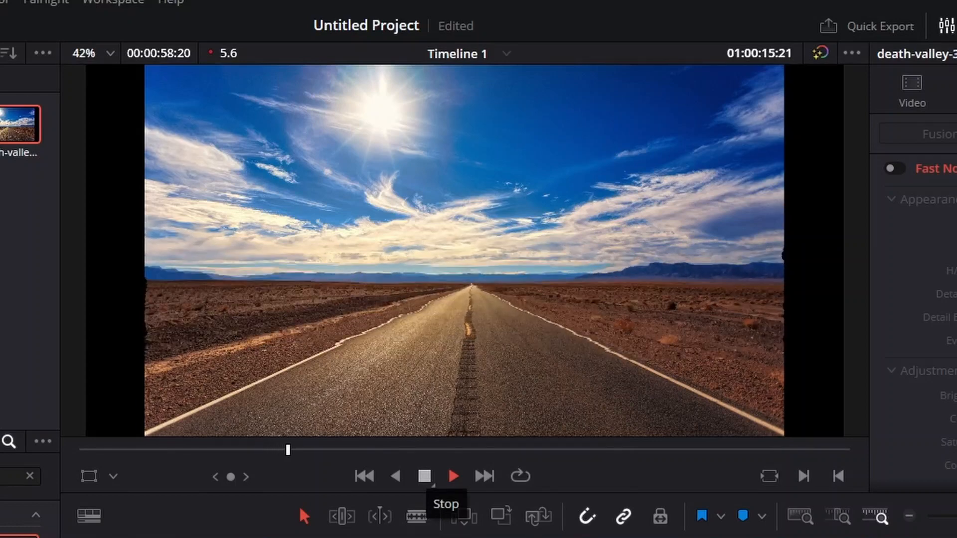
{"action": "left_click", "coordinate": [431, 483]}
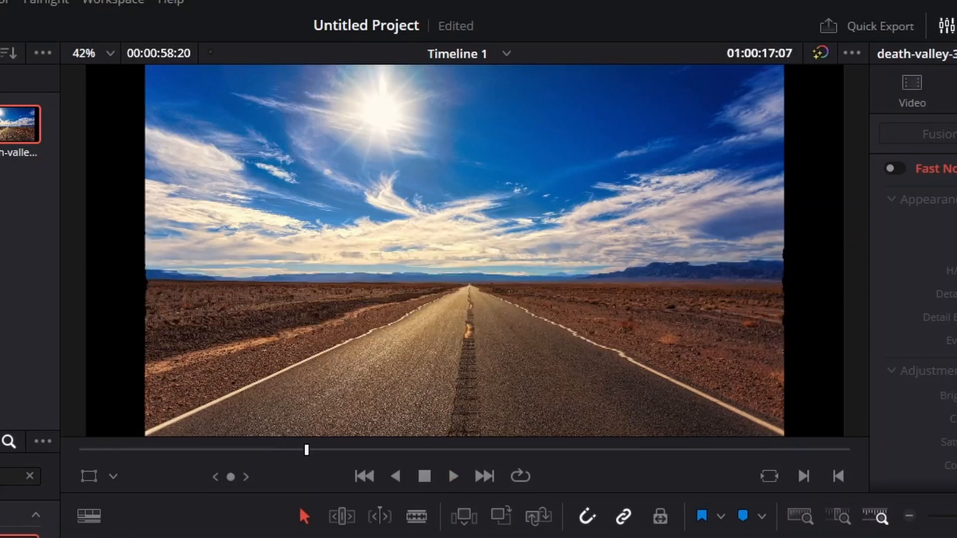
{"action": "left_click", "coordinate": [141, 450]}
{"action": "left_click", "coordinate": [454, 476]}
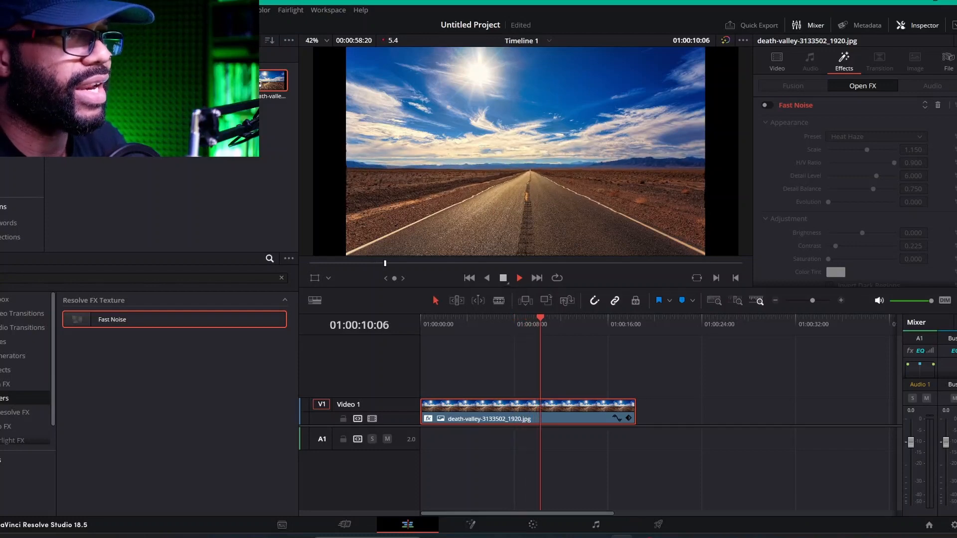
{"action": "key", "text": "space"}
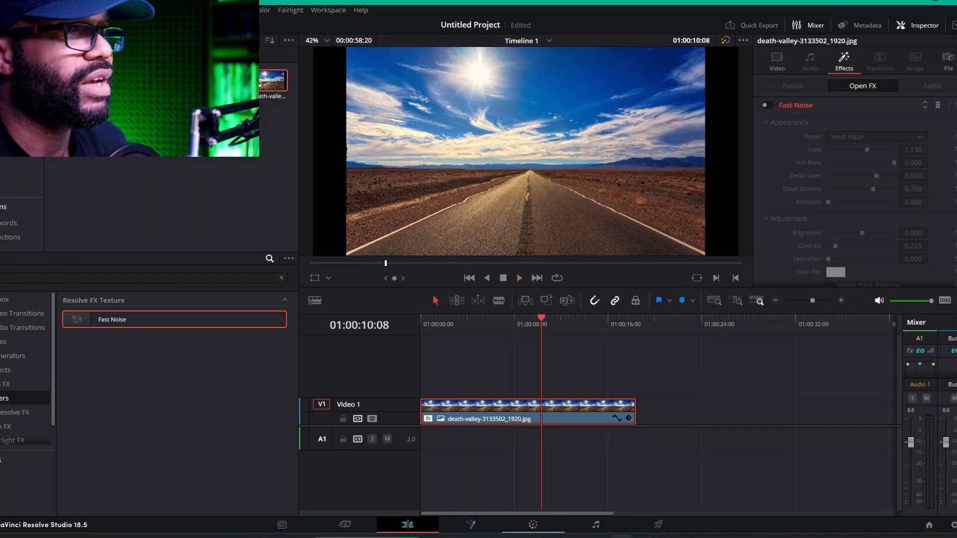
Step: On the Color page, set the curve window's softness to Inside 0.02 and Outside 0.70
{"action": "left_click", "coordinate": [532, 524]}
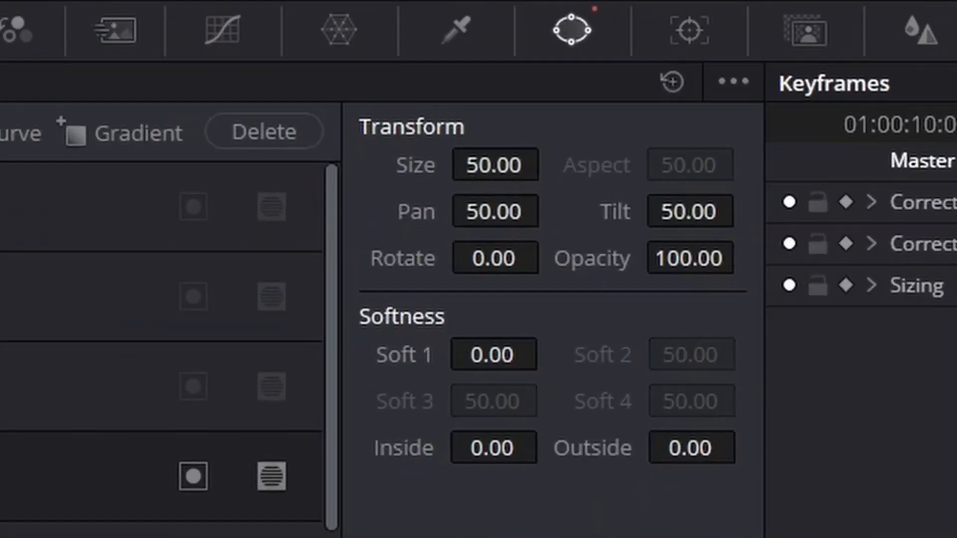
{"action": "left_click_drag", "start_coordinate": [322, 478], "coordinate": [323, 478]}
{"action": "left_click_drag", "start_coordinate": [742, 443], "coordinate": [740, 449]}
{"action": "left_click_drag", "start_coordinate": [544, 448], "coordinate": [548, 448]}
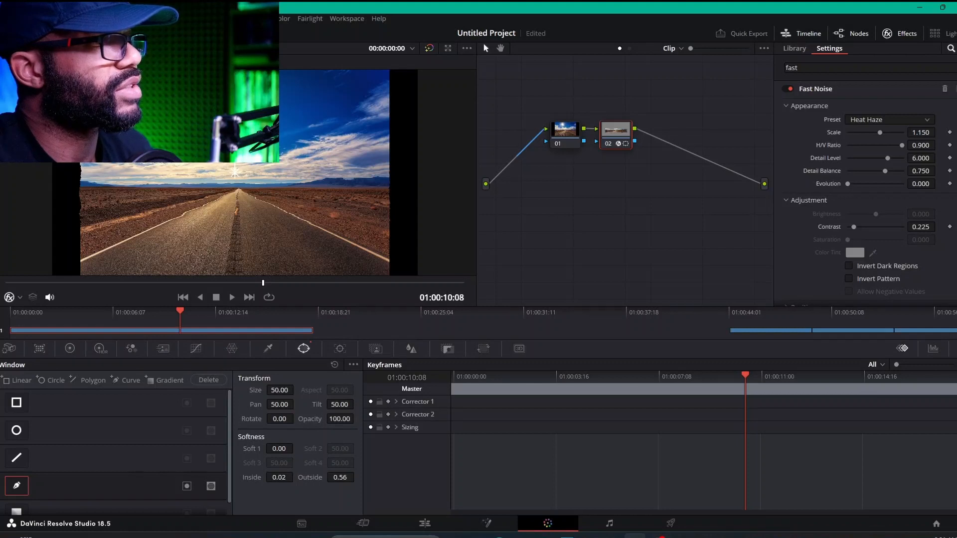
{"action": "left_click_drag", "start_coordinate": [356, 477], "coordinate": [349, 477]}
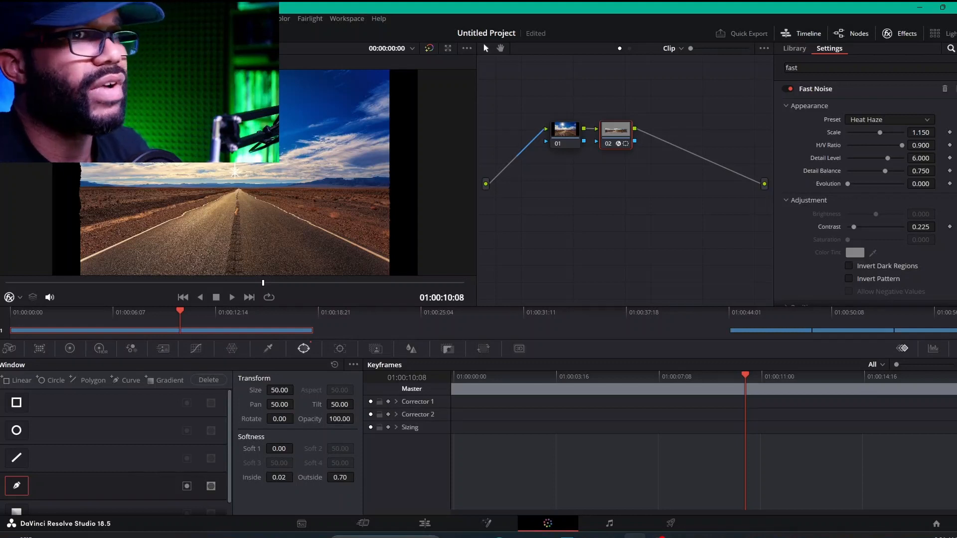
{"action": "scroll", "coordinate": [864, 200], "scroll_direction": "down", "scroll_amount": 3}
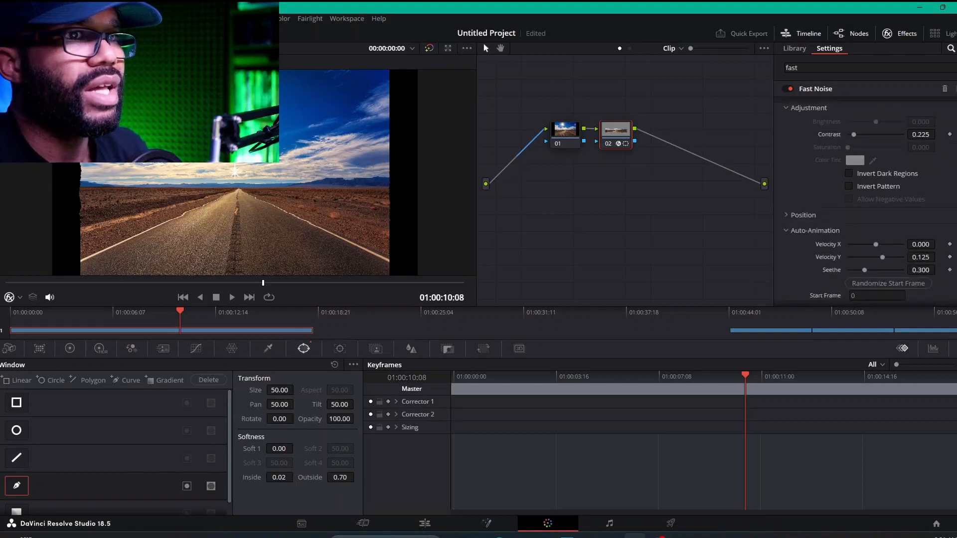
{"action": "scroll", "coordinate": [865, 199], "scroll_direction": "down", "scroll_amount": 2}
{"action": "scroll", "coordinate": [864, 199], "scroll_direction": "up", "scroll_amount": 4}
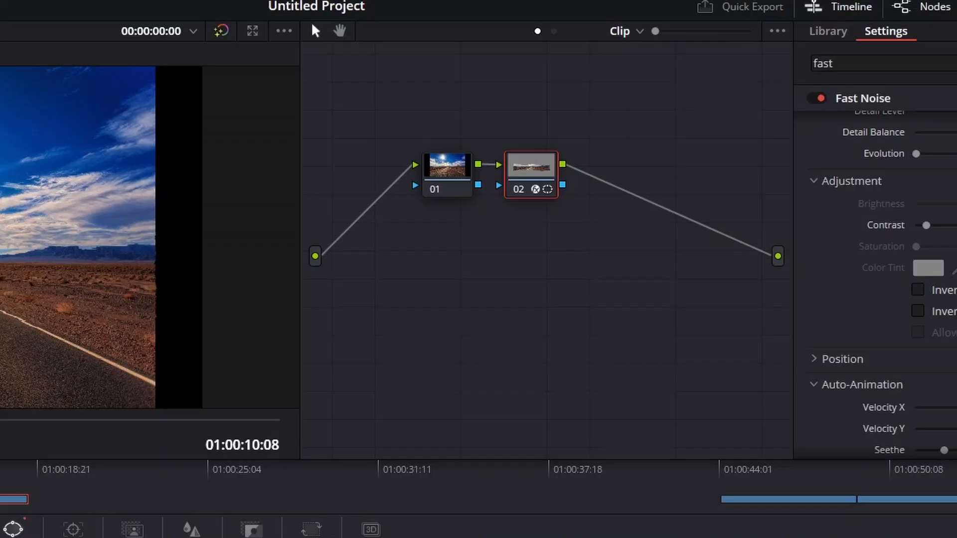
Step: Return to the Edit page and delete the road clip from the timeline
{"action": "left_click", "coordinate": [424, 524]}
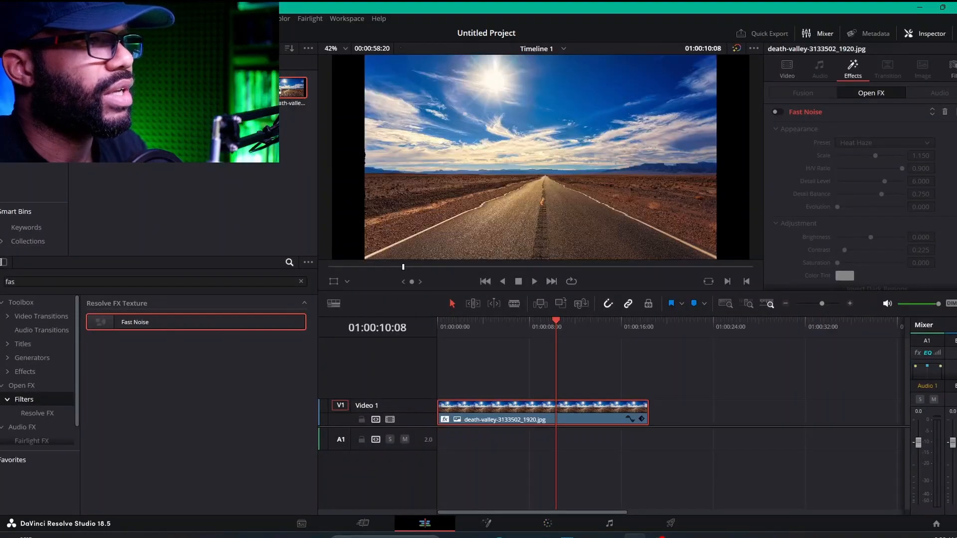
{"action": "left_click_drag", "start_coordinate": [556, 321], "coordinate": [450, 322]}
{"action": "right_click", "coordinate": [499, 406]}
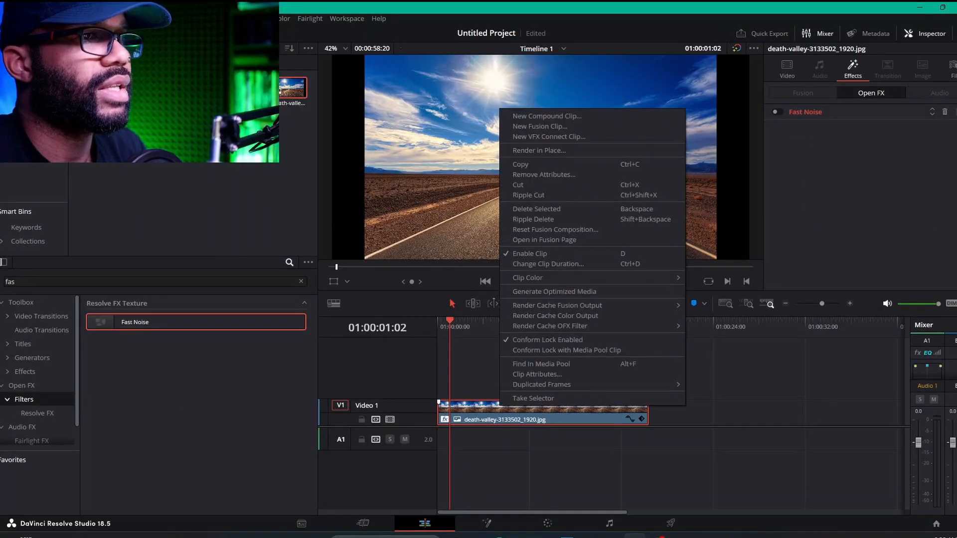
{"action": "mouse_move", "coordinate": [573, 306]}
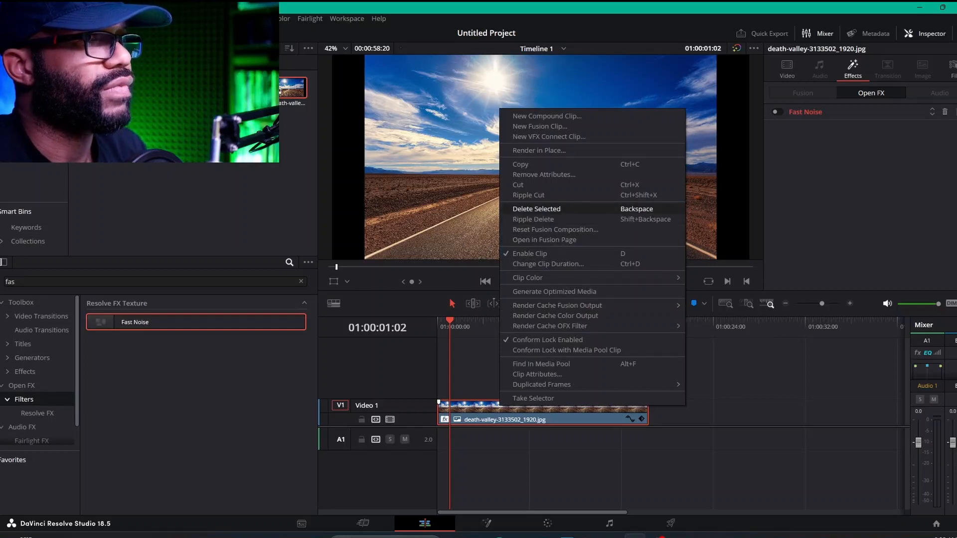
{"action": "left_click", "coordinate": [536, 208]}
Step: Place the waves-8171279_1920.jpg image at the start of Video 1 and apply the Fast Noise effect to it
{"action": "left_click_drag", "start_coordinate": [329, 252], "coordinate": [686, 406]}
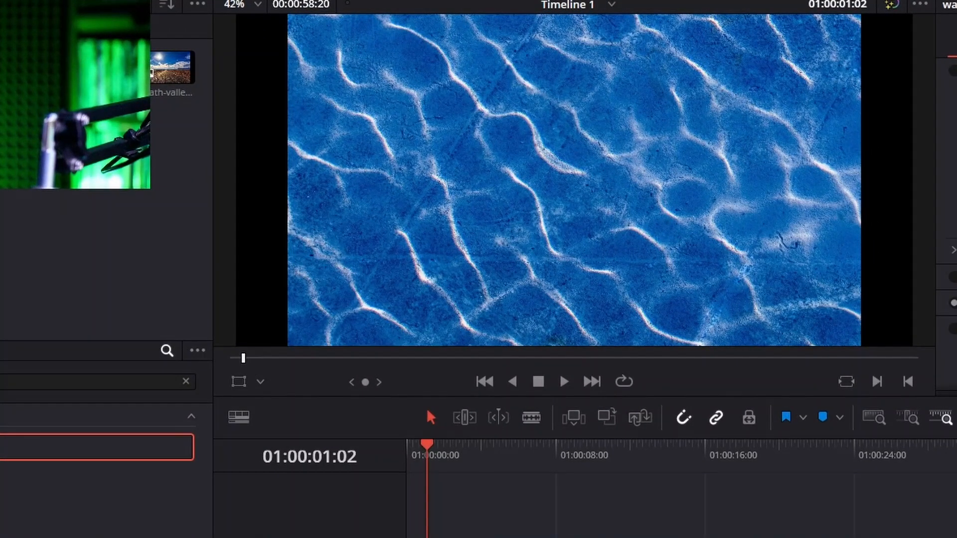
{"action": "key", "text": "Home"}
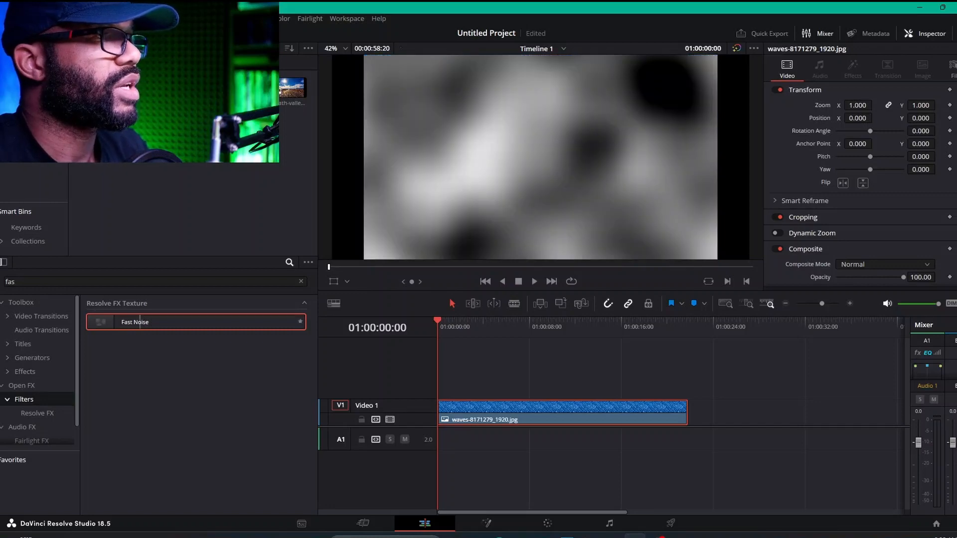
{"action": "left_click_drag", "start_coordinate": [134, 322], "coordinate": [485, 406]}
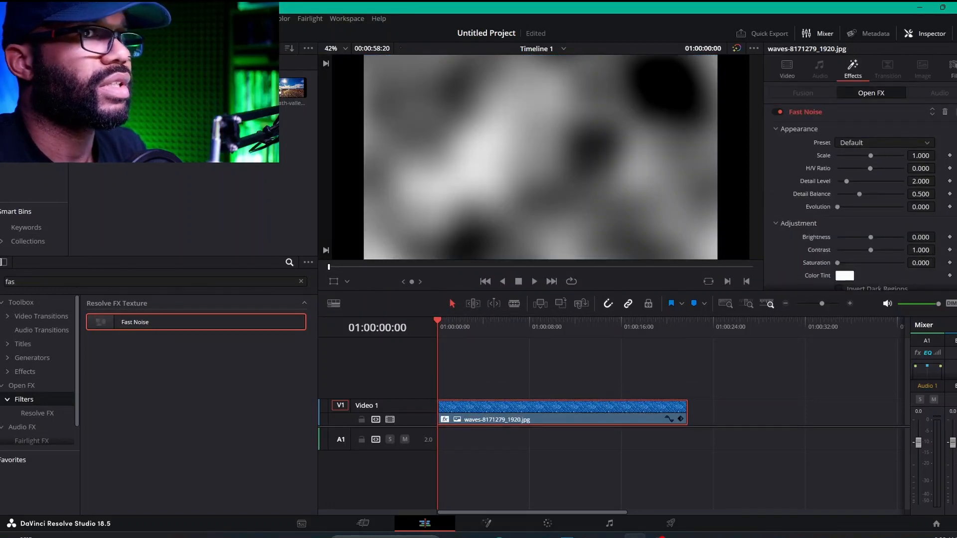
Step: Set the Fast Noise preset to Water Surface and play the waves clip to judge the ripple effect
{"action": "left_click", "coordinate": [884, 143]}
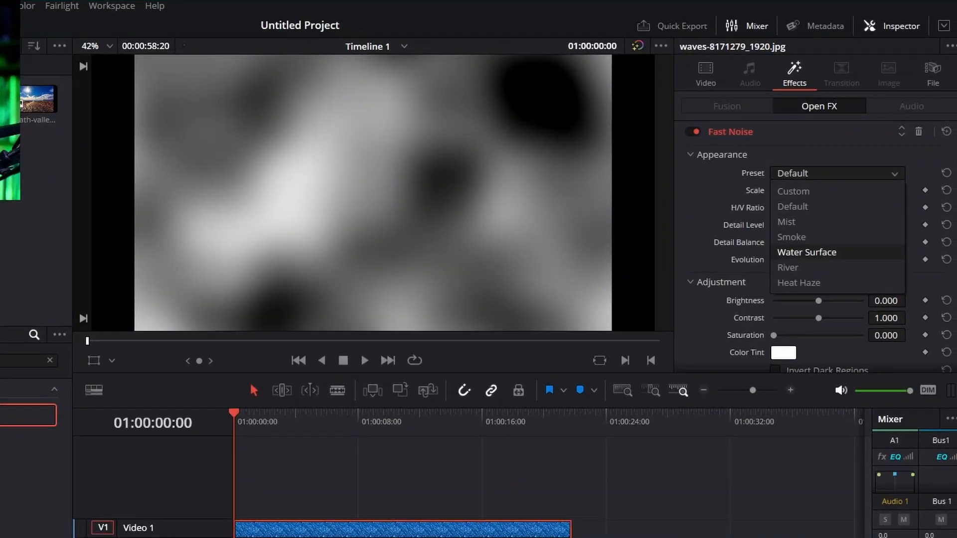
{"action": "left_click", "coordinate": [806, 252]}
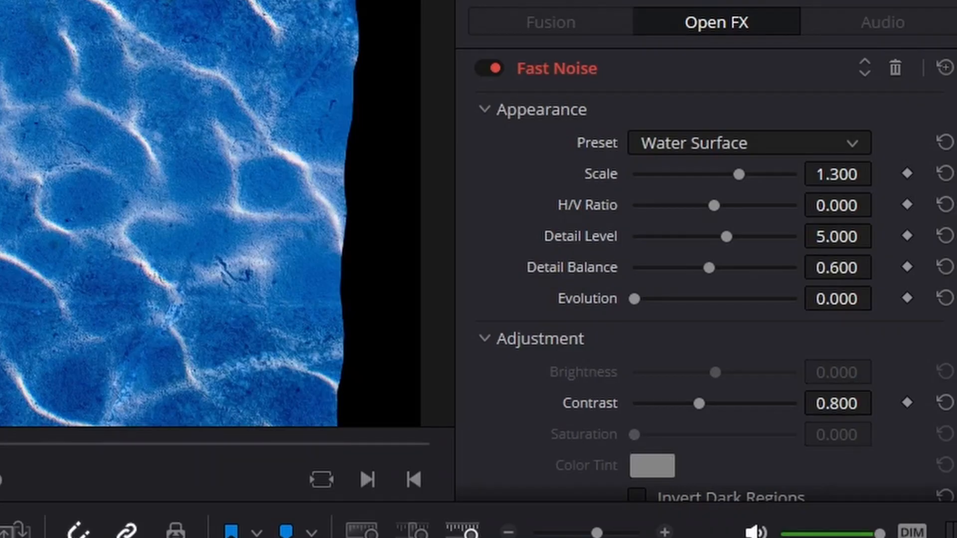
{"action": "left_click", "coordinate": [797, 143]}
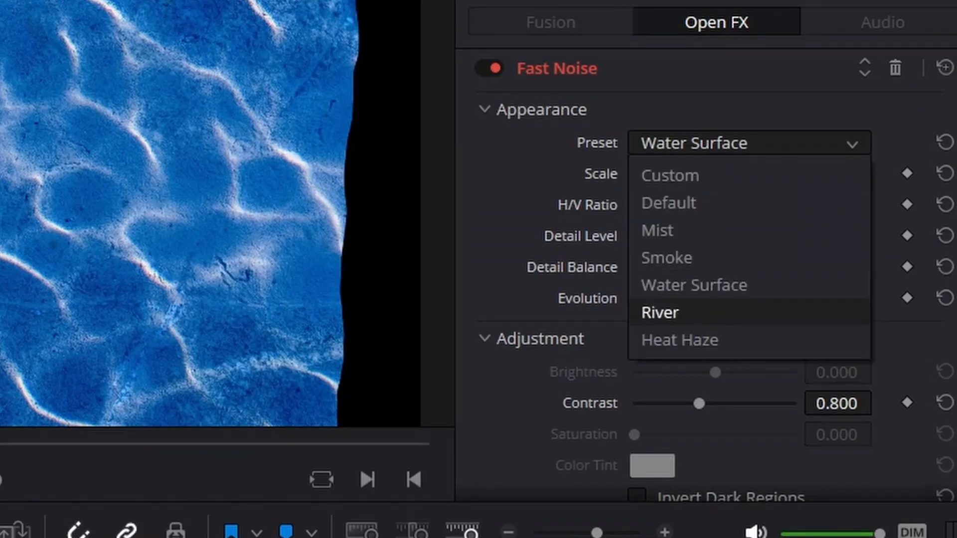
{"action": "left_click", "coordinate": [749, 286]}
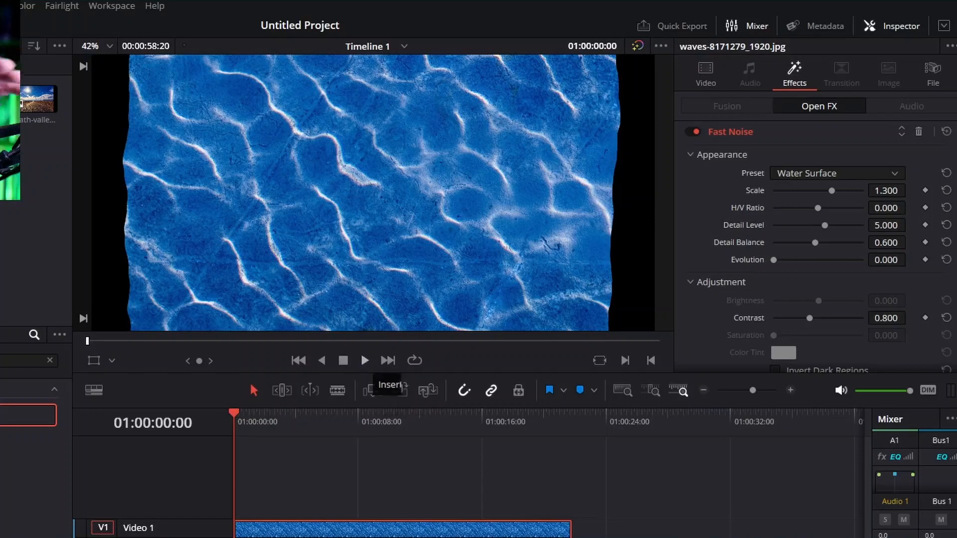
{"action": "left_click", "coordinate": [364, 361]}
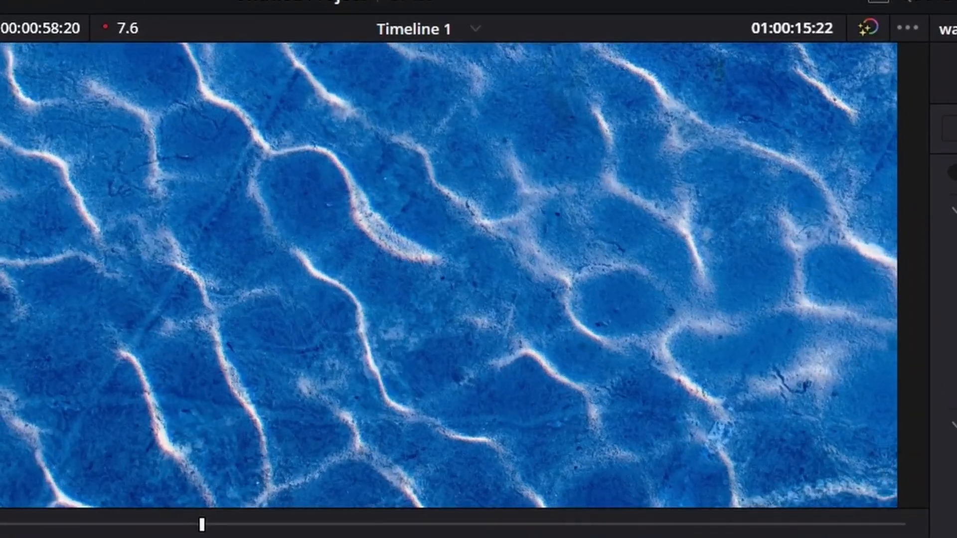
{"action": "key", "text": "space"}
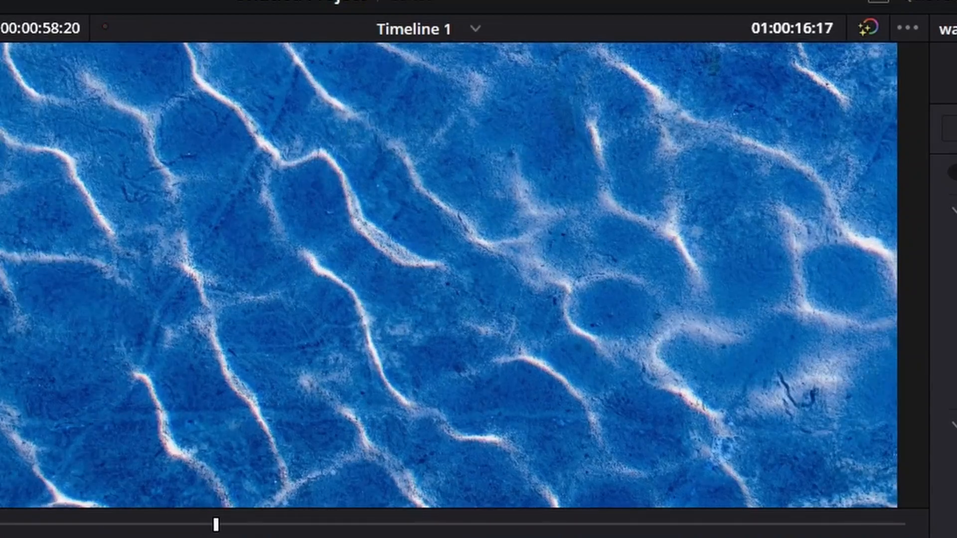
Step: Extend the waves clip on Video 1 to about 38 seconds and play it from near its start
{"action": "left_click_drag", "start_coordinate": [692, 527], "coordinate": [828, 523]}
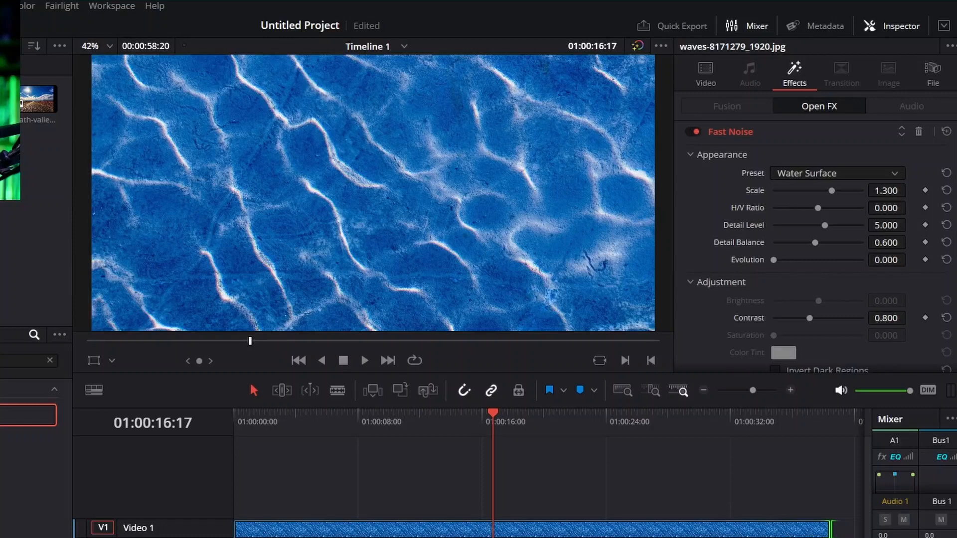
{"action": "left_click", "coordinate": [250, 414]}
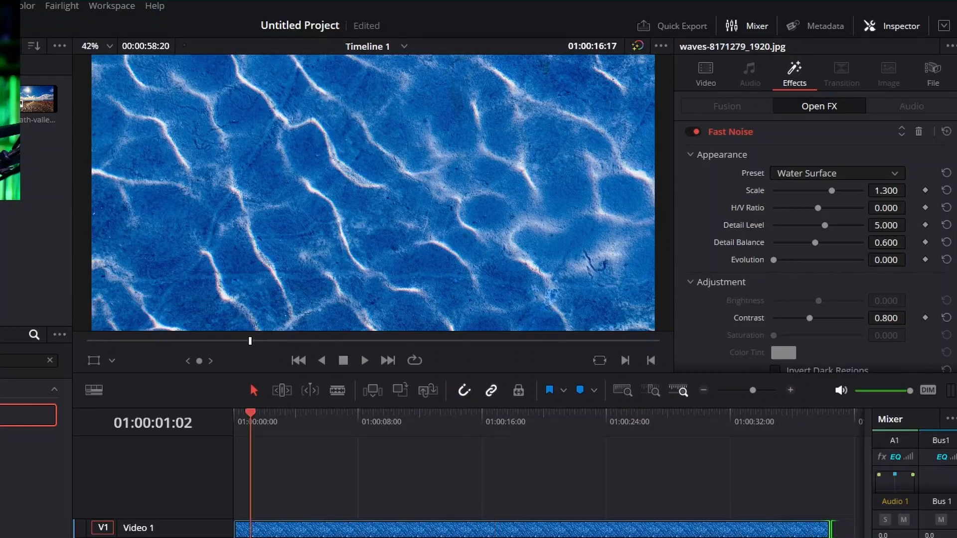
{"action": "key", "text": "space"}
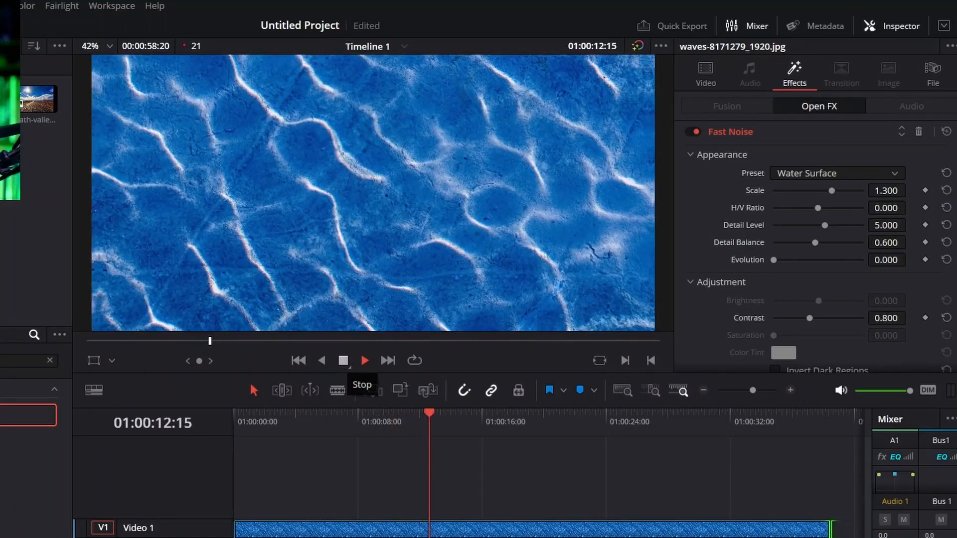
{"action": "key", "text": "space"}
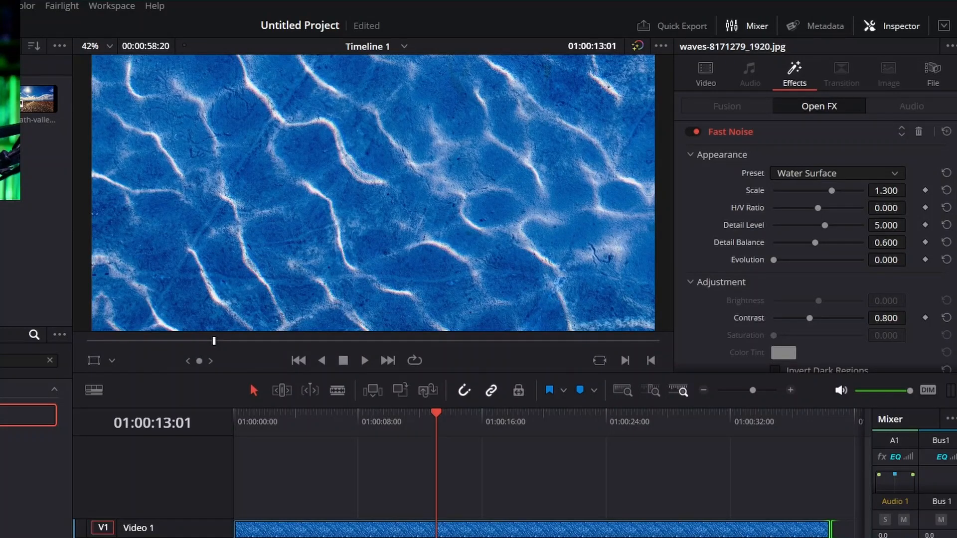
Step: Lower the Seethe value in the Fast Noise auto-animation settings to about 0.12
{"action": "scroll", "coordinate": [815, 247], "scroll_direction": "down", "scroll_amount": 2}
{"action": "scroll", "coordinate": [824, 245], "scroll_direction": "down", "scroll_amount": 4}
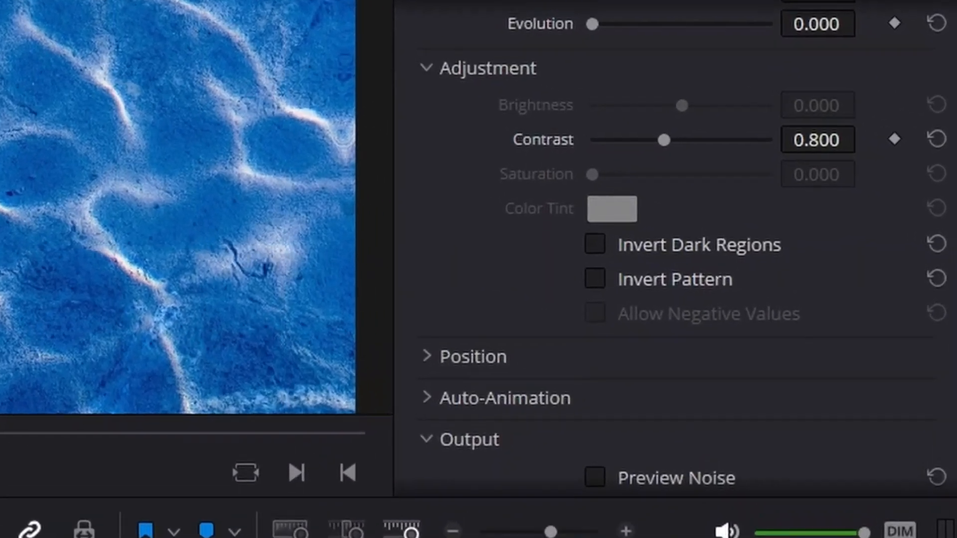
{"action": "left_click", "coordinate": [505, 398]}
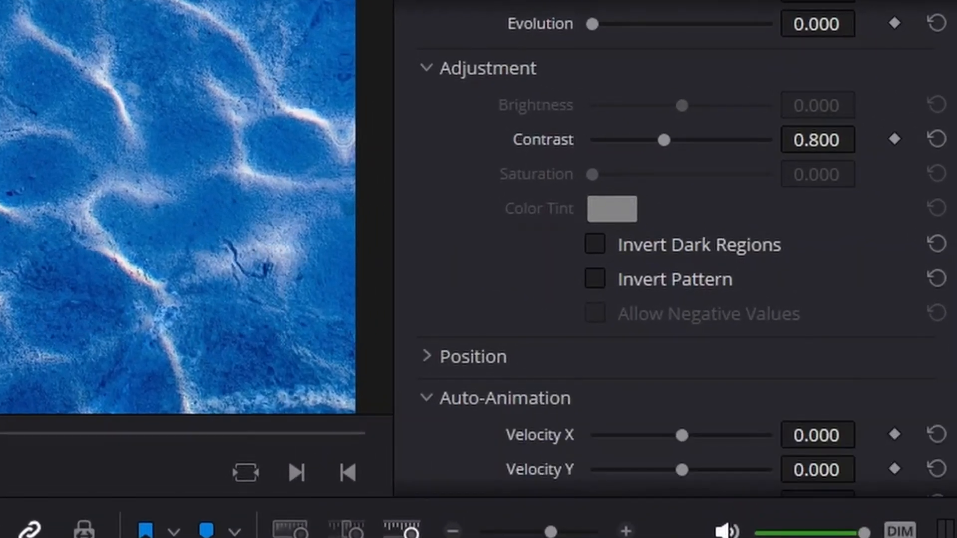
{"action": "scroll", "coordinate": [548, 393], "scroll_direction": "down", "scroll_amount": 3}
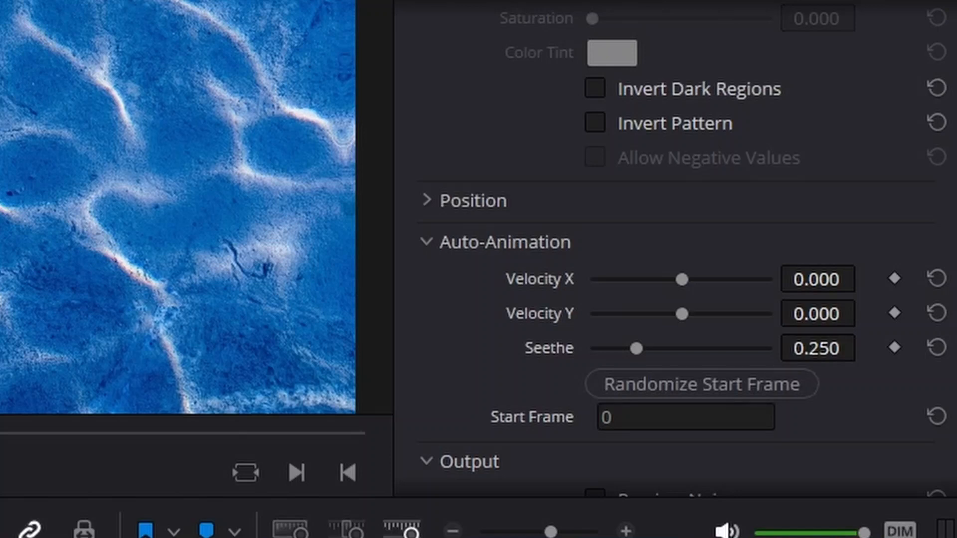
{"action": "left_click_drag", "start_coordinate": [636, 348], "coordinate": [613, 349]}
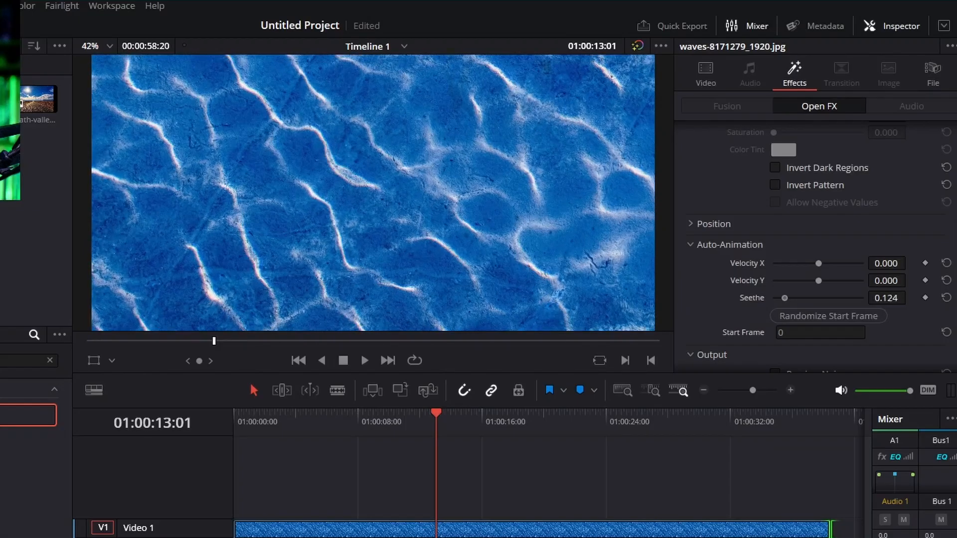
{"action": "left_click_drag", "start_coordinate": [784, 298], "coordinate": [783, 298]}
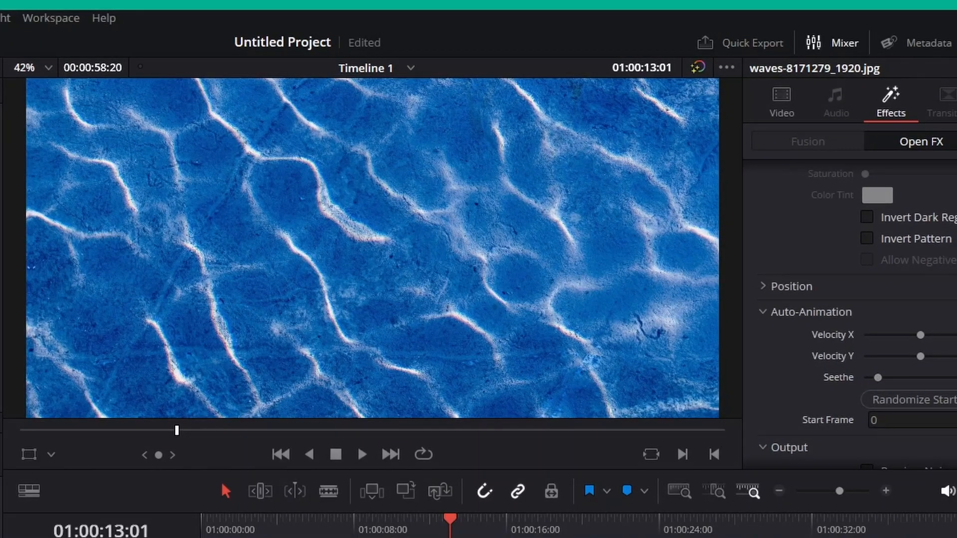
Step: Play the waves clip from its beginning to judge the water motion with the reduced Seethe
{"action": "key", "text": "ctrl+s"}
{"action": "key", "text": "Home"}
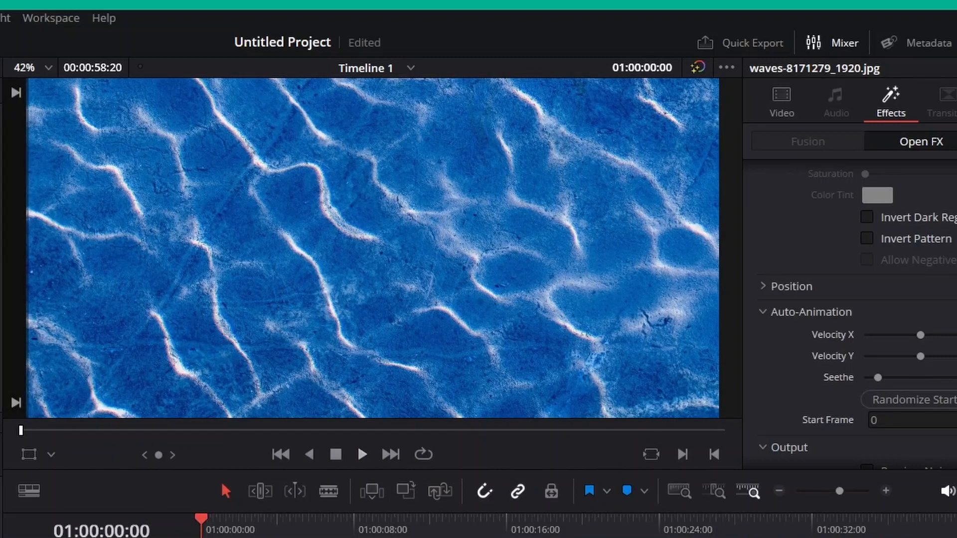
{"action": "key", "text": "space"}
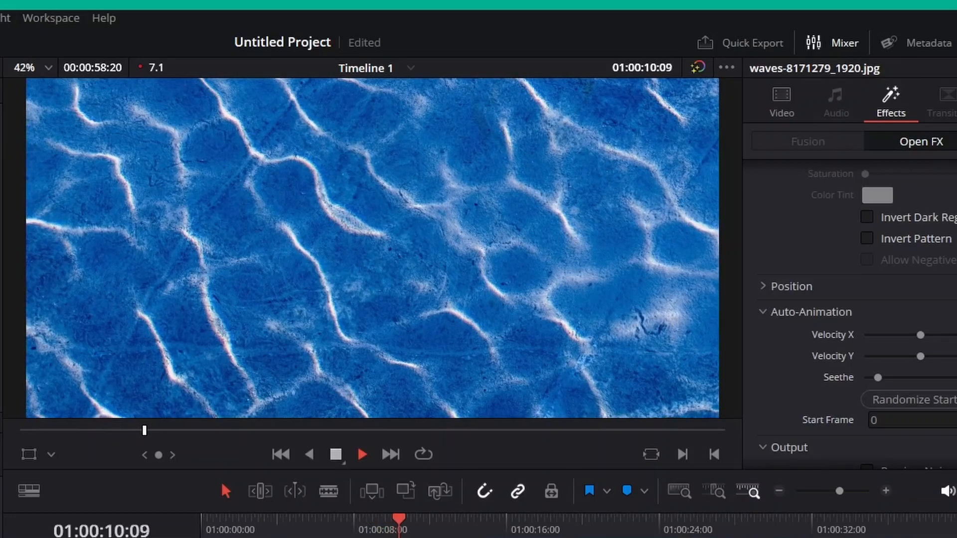
{"action": "key", "text": "space"}
Step: Raise Seethe to 0.496, play the waves clip to check the motion, and return the playhead to the timeline start
{"action": "left_click_drag", "start_coordinate": [882, 378], "coordinate": [917, 378]}
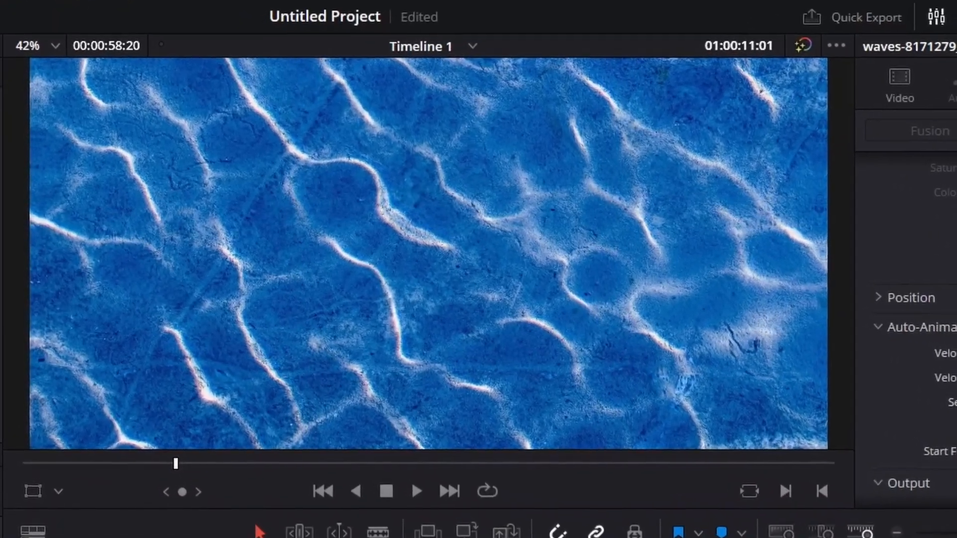
{"action": "key", "text": "space"}
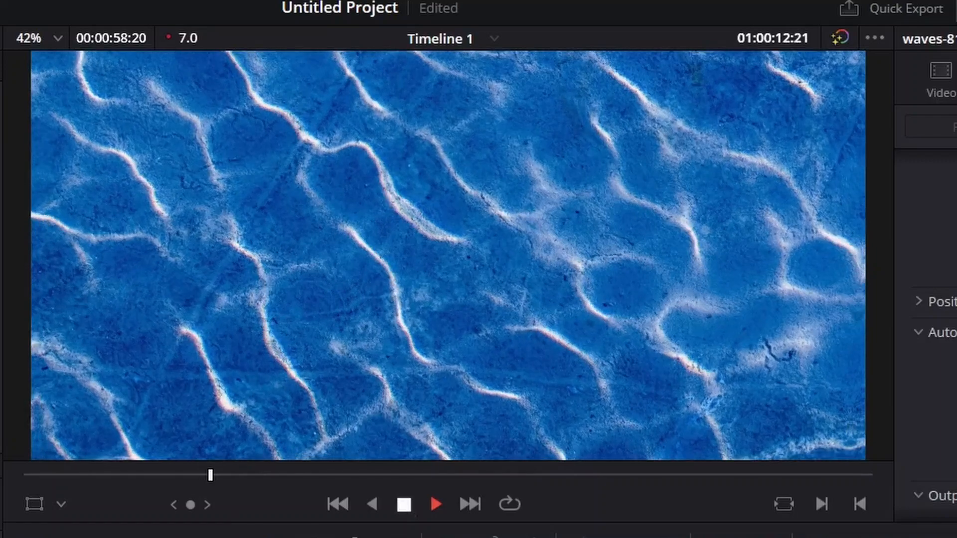
{"action": "left_click", "coordinate": [404, 504]}
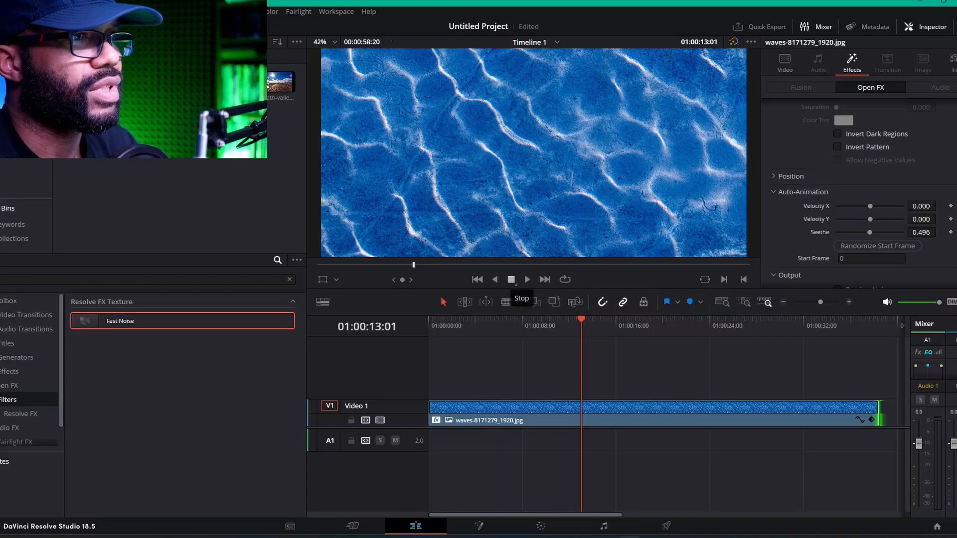
{"action": "key", "text": "Home"}
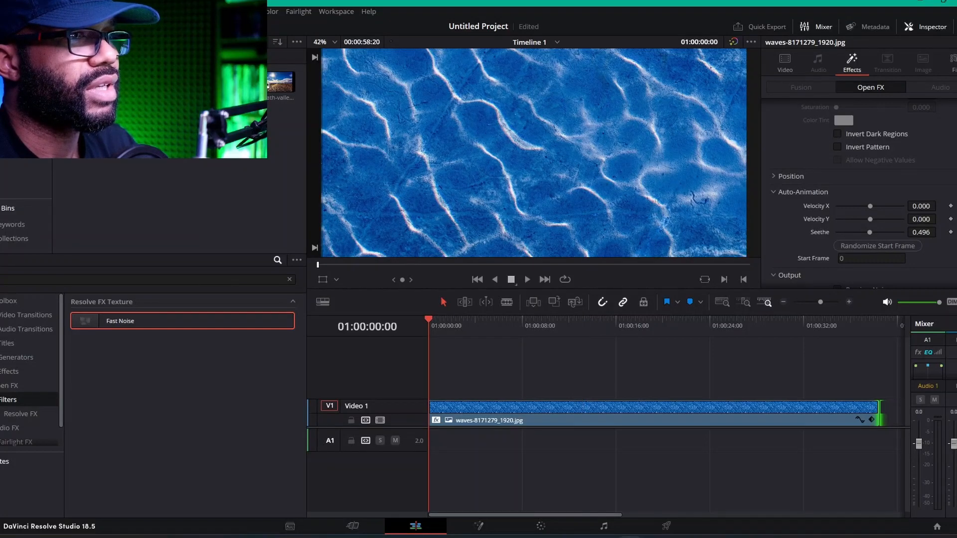
{"action": "scroll", "coordinate": [865, 192], "scroll_direction": "up", "scroll_amount": 5}
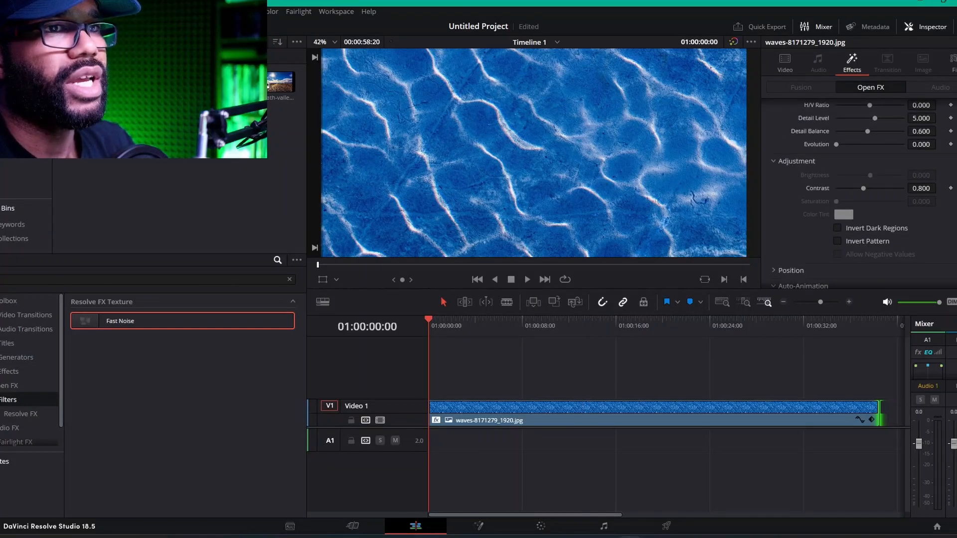
{"action": "left_click", "coordinate": [884, 138]}
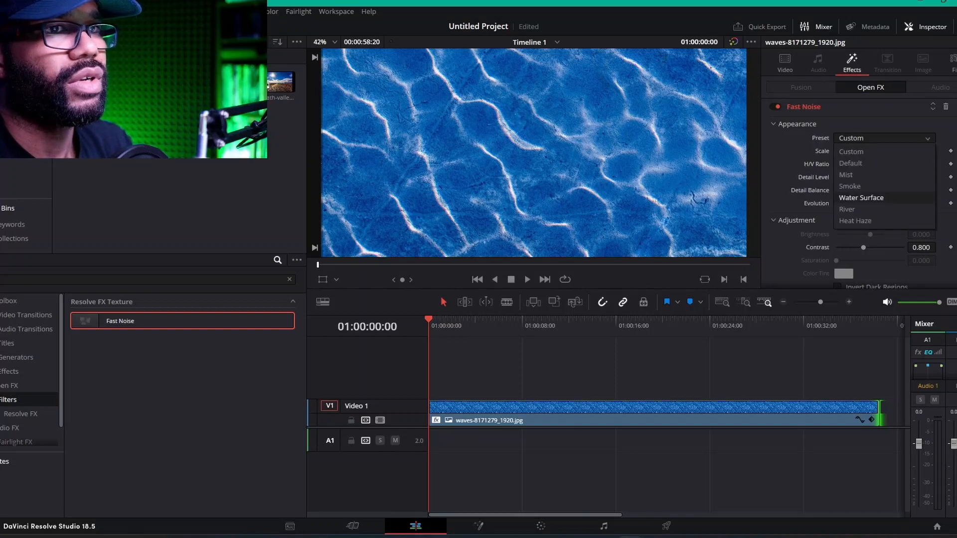
{"action": "left_click", "coordinate": [851, 152]}
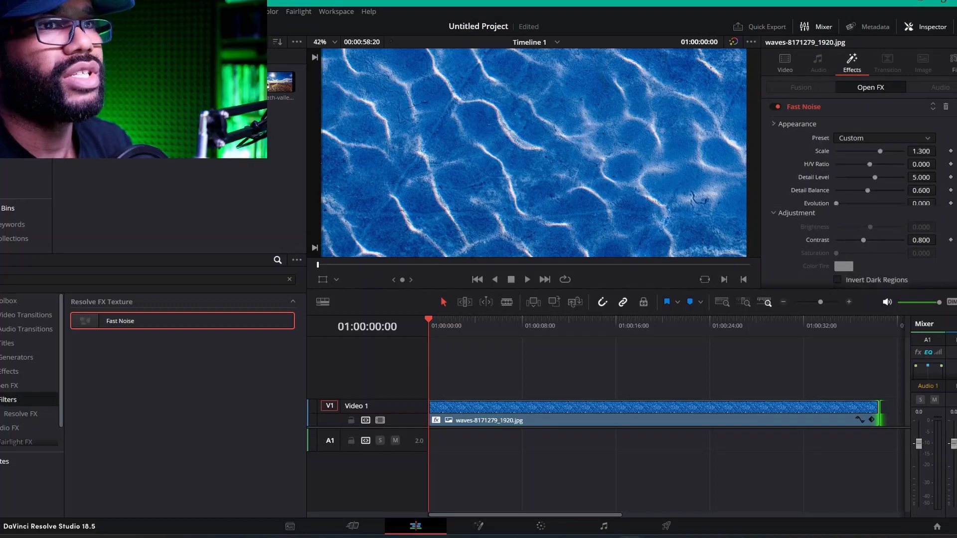
{"action": "left_click", "coordinate": [797, 123]}
{"action": "left_click", "coordinate": [796, 123]}
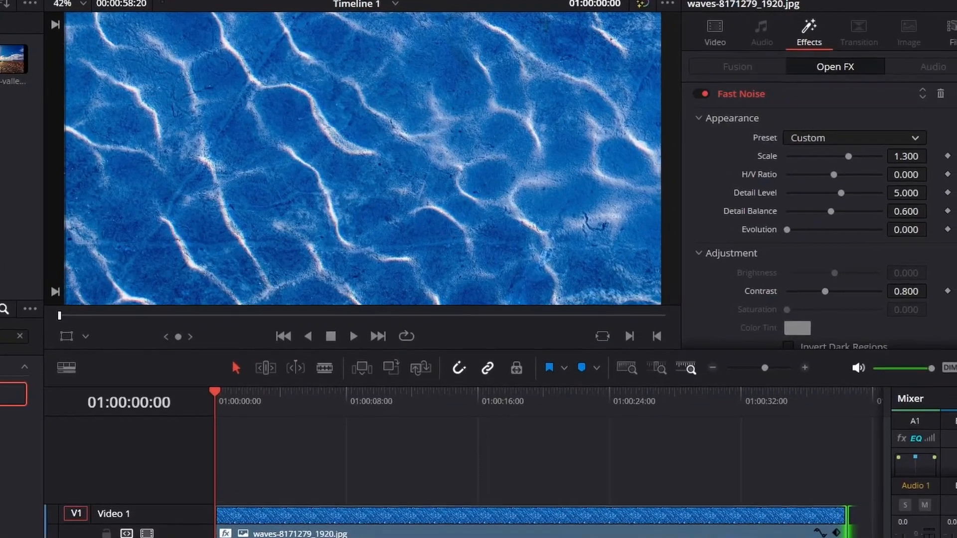
Step: Switch the Fast Noise preset to Smoke and try Evolution values of 0.039 and 0.062, undoing the last change
{"action": "left_click", "coordinate": [885, 138]}
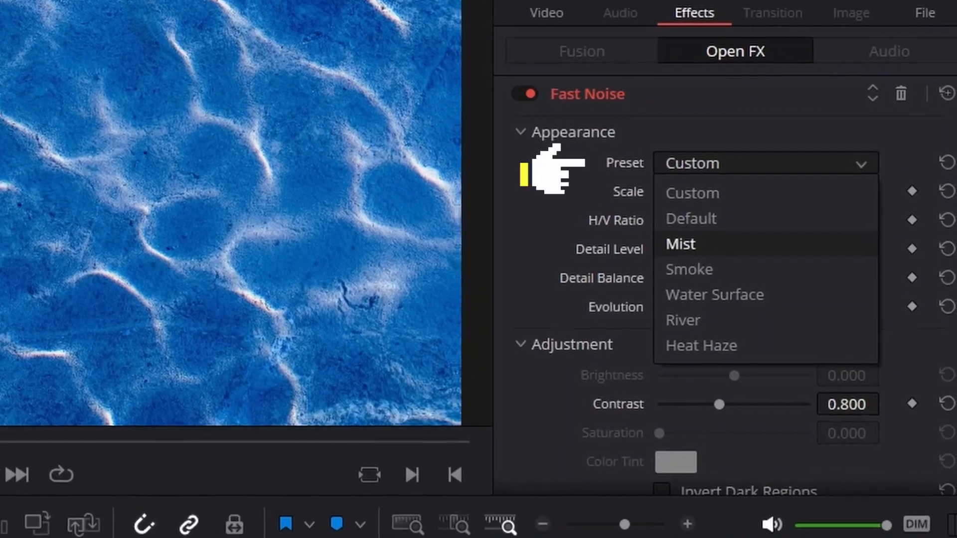
{"action": "key", "text": "Return"}
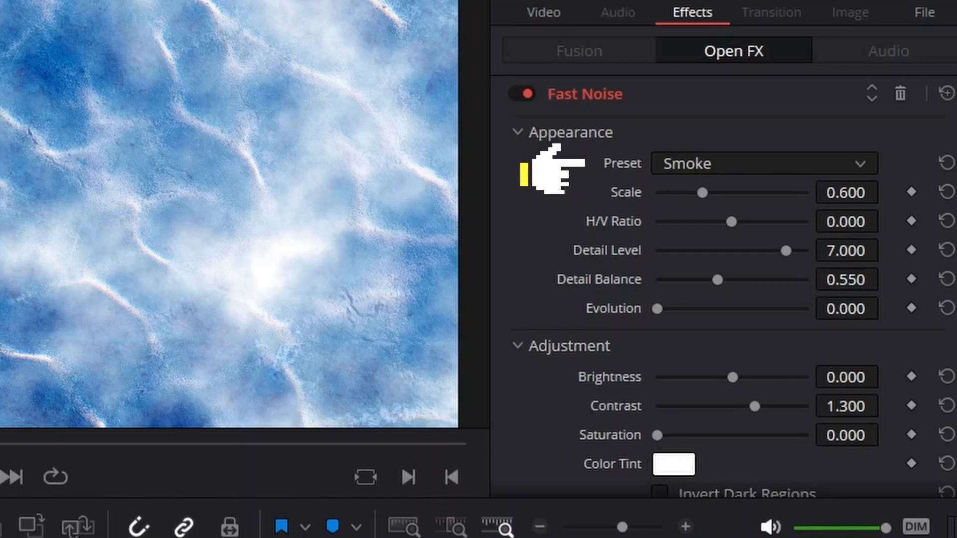
{"action": "left_click_drag", "start_coordinate": [657, 309], "coordinate": [663, 309]}
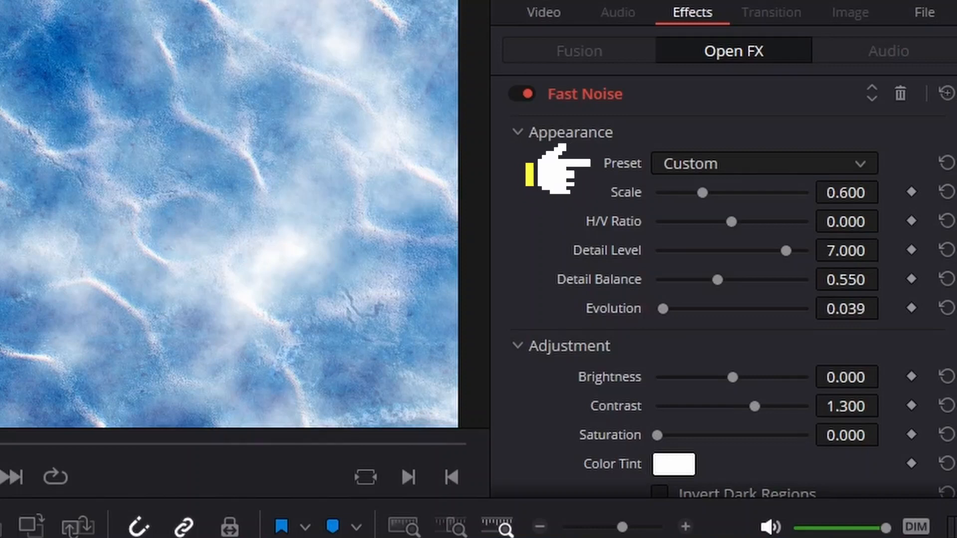
{"action": "left_click_drag", "start_coordinate": [663, 309], "coordinate": [666, 309]}
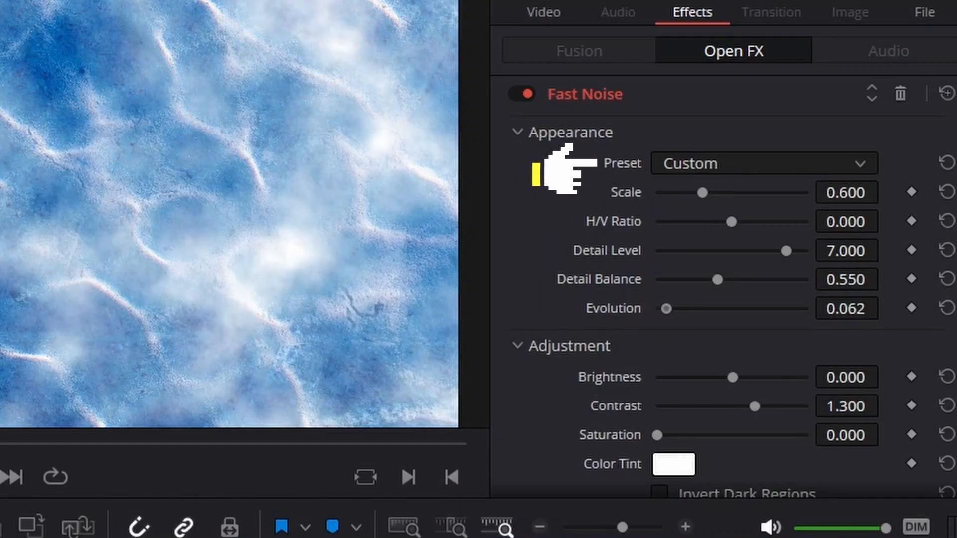
{"action": "key", "text": "ctrl+z"}
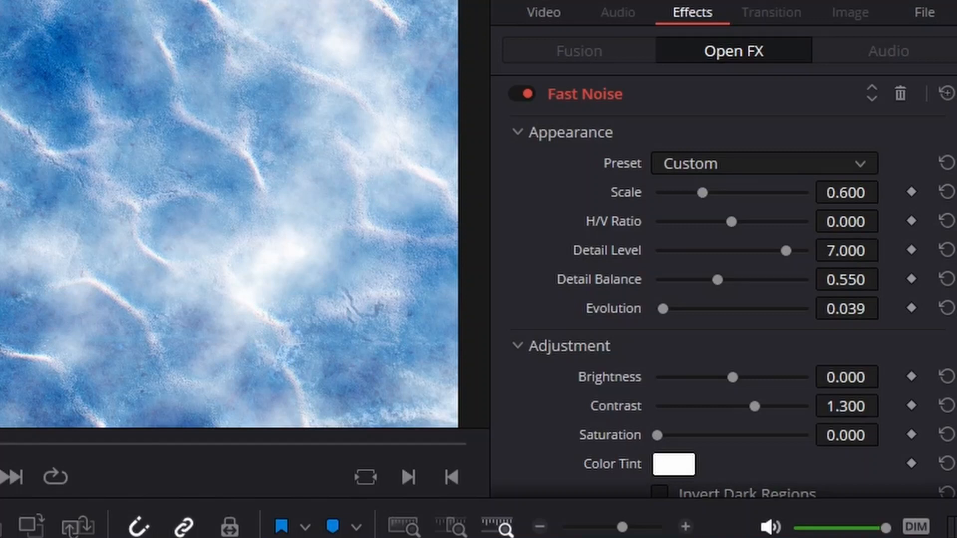
Step: Set the Fast Noise preset back to Water Surface and its Evolution to 0.070
{"action": "left_click", "coordinate": [764, 164]}
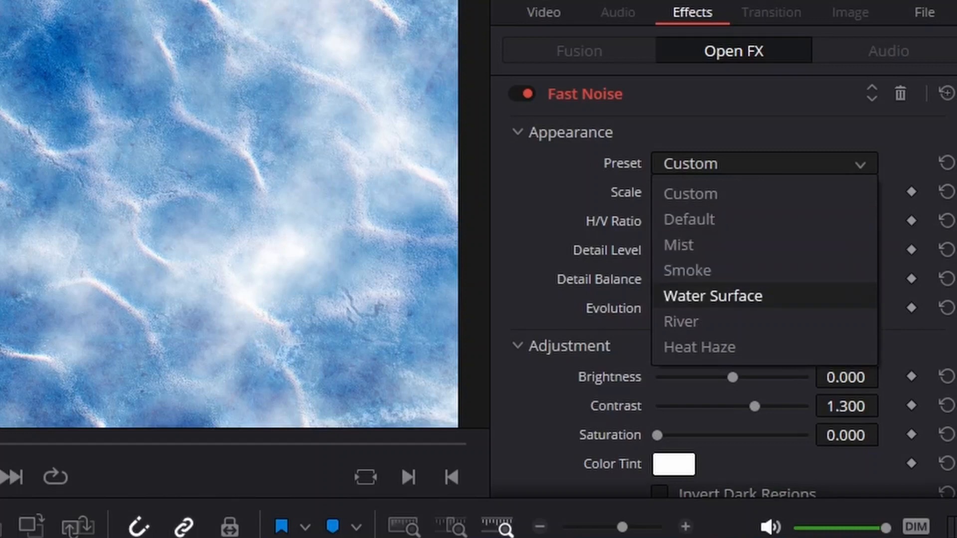
{"action": "left_click", "coordinate": [712, 296]}
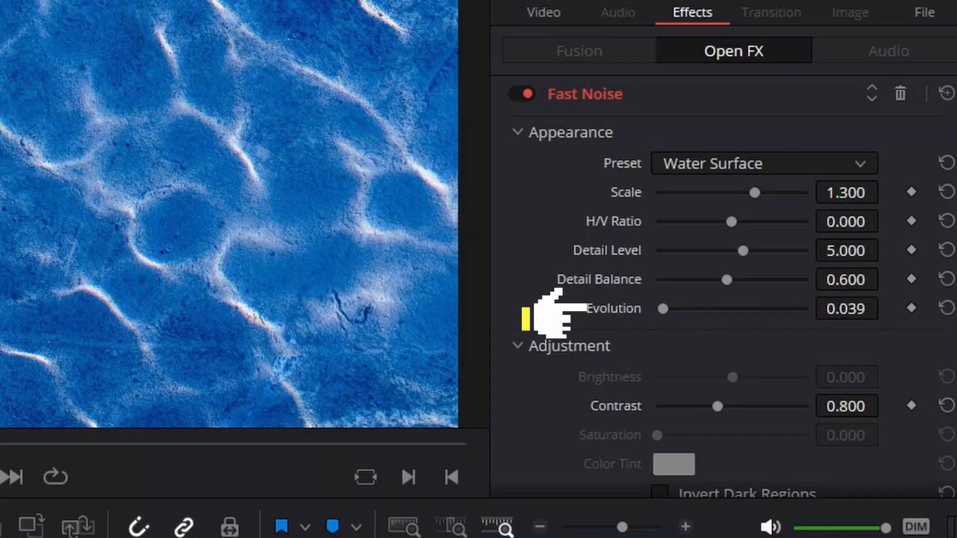
{"action": "left_click_drag", "start_coordinate": [663, 309], "coordinate": [667, 309]}
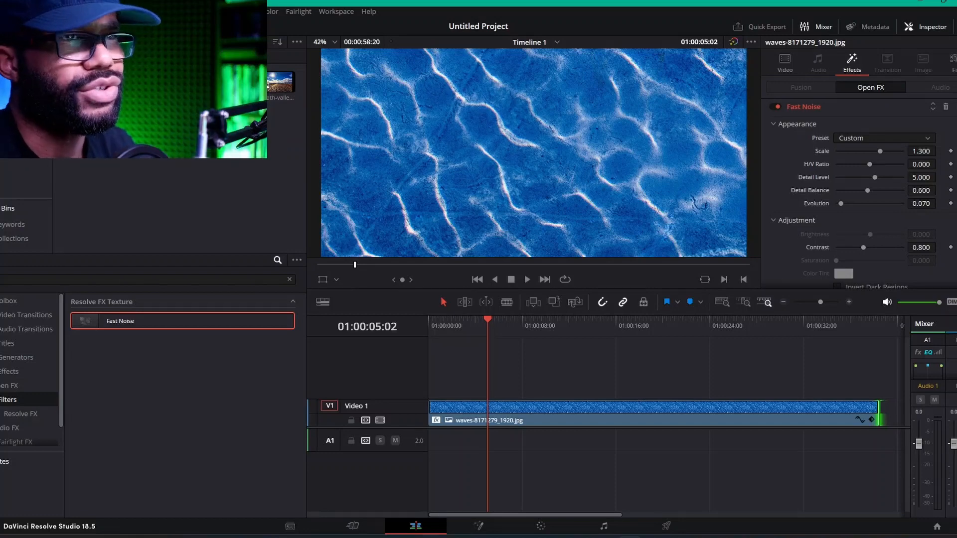
Step: Change the Fast Noise preset on the waves clip to River
{"action": "left_click", "coordinate": [884, 138]}
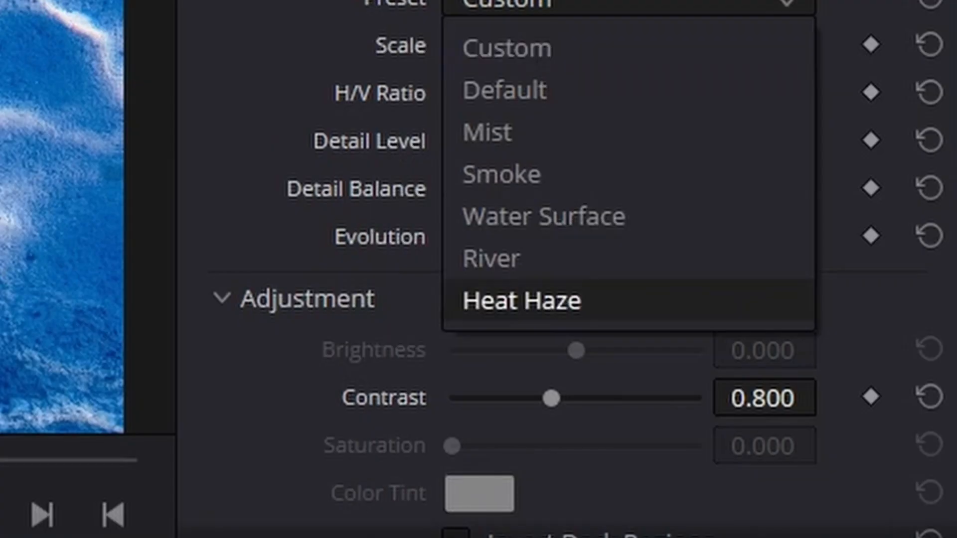
{"action": "left_click", "coordinate": [491, 258]}
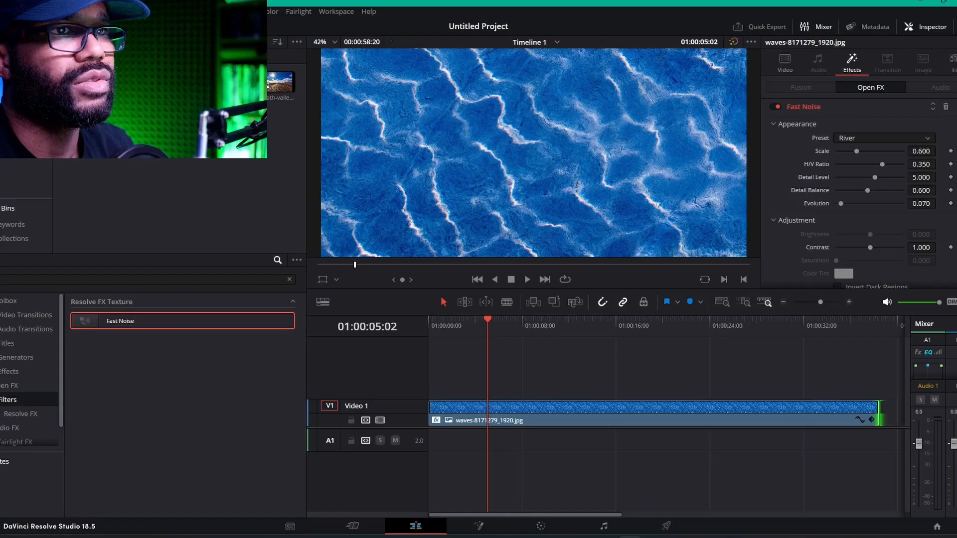
Step: Play the waves clip from the timeline start to check the River preset's motion, and stop playback
{"action": "left_click", "coordinate": [448, 322]}
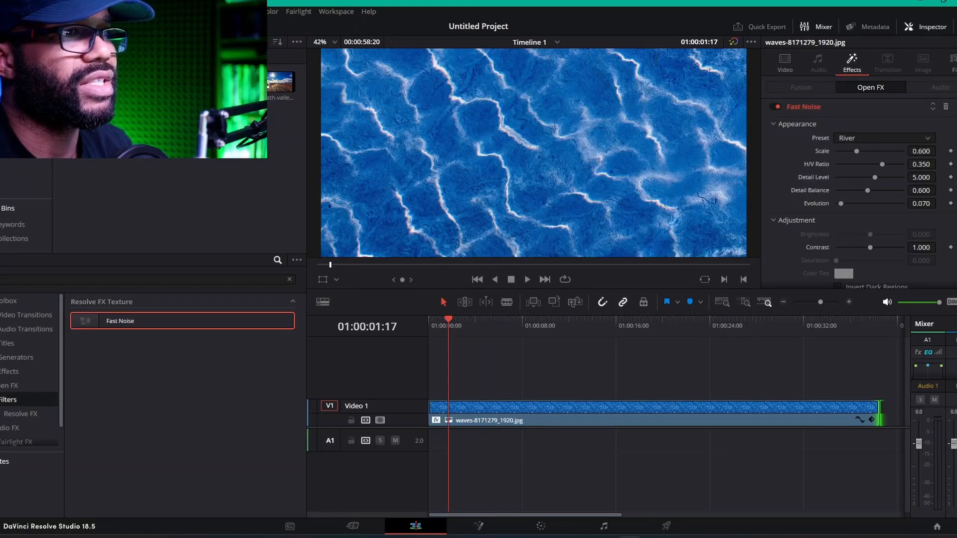
{"action": "key", "text": "Home"}
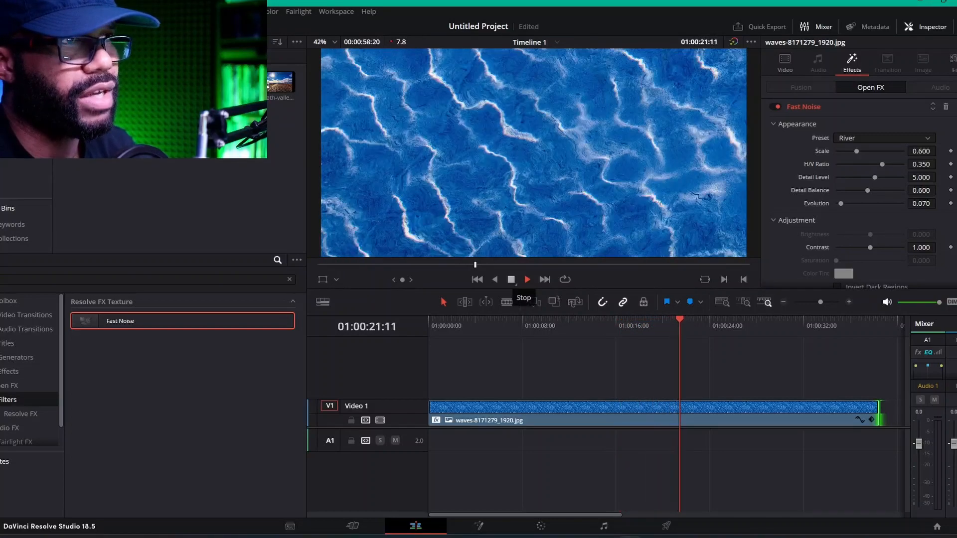
{"action": "left_click", "coordinate": [511, 279]}
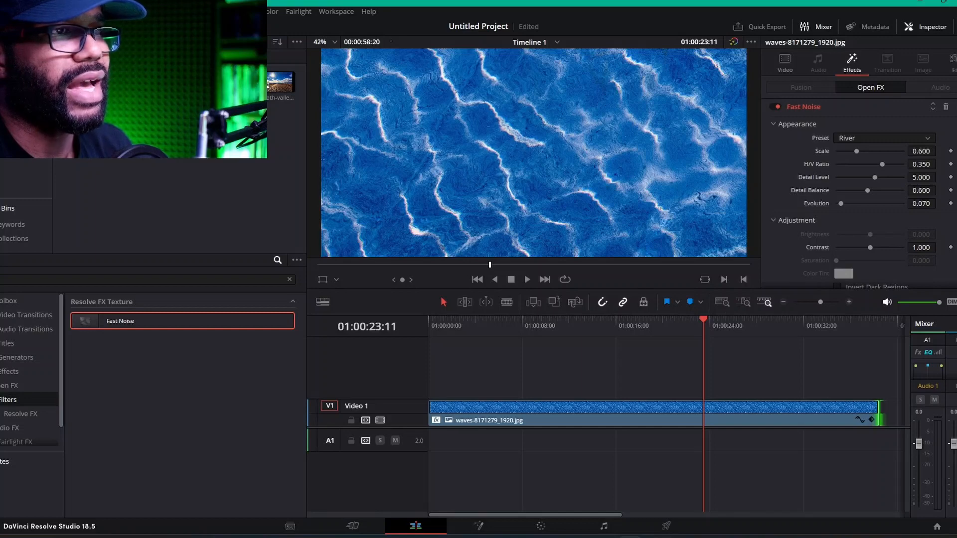
Step: Lower the waves clip's Fast Noise Seethe to 0.054 and play part of the clip to check the motion
{"action": "scroll", "coordinate": [857, 190], "scroll_direction": "down", "scroll_amount": 3}
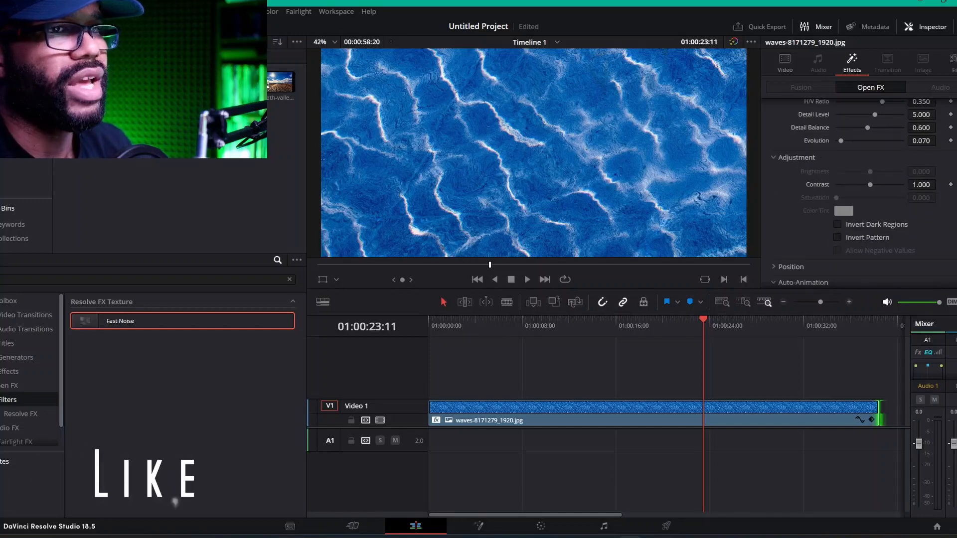
{"action": "scroll", "coordinate": [857, 189], "scroll_direction": "down", "scroll_amount": 1}
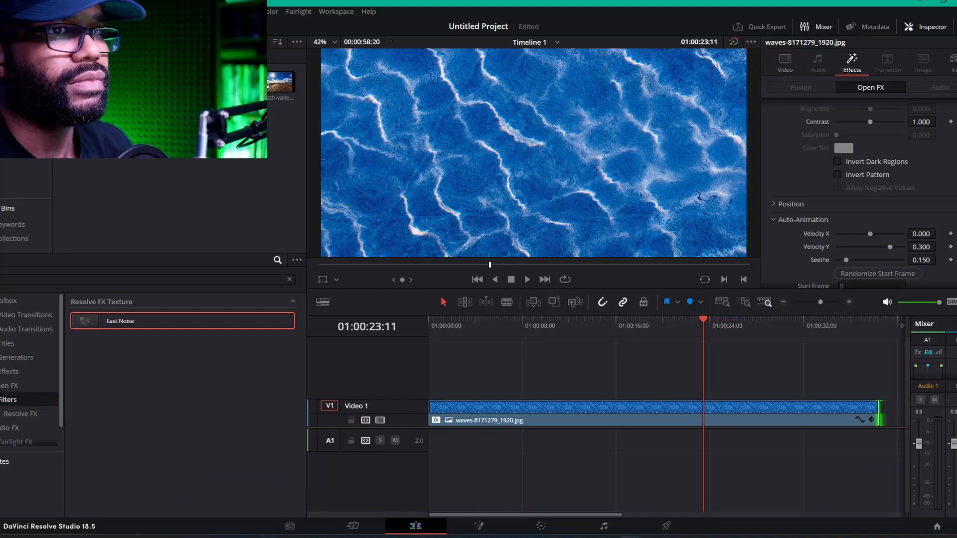
{"action": "left_click_drag", "start_coordinate": [921, 260], "coordinate": [894, 260]}
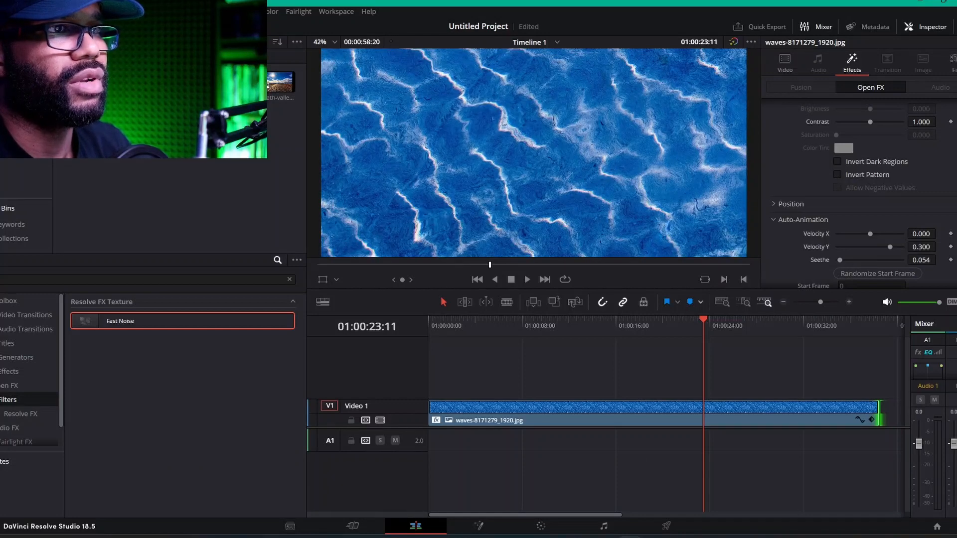
{"action": "left_click", "coordinate": [508, 324]}
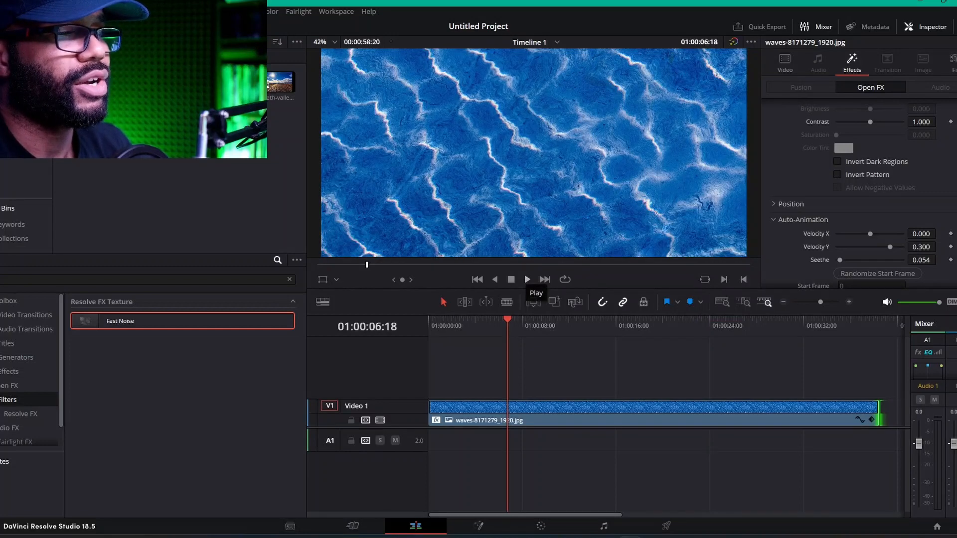
{"action": "key", "text": "space"}
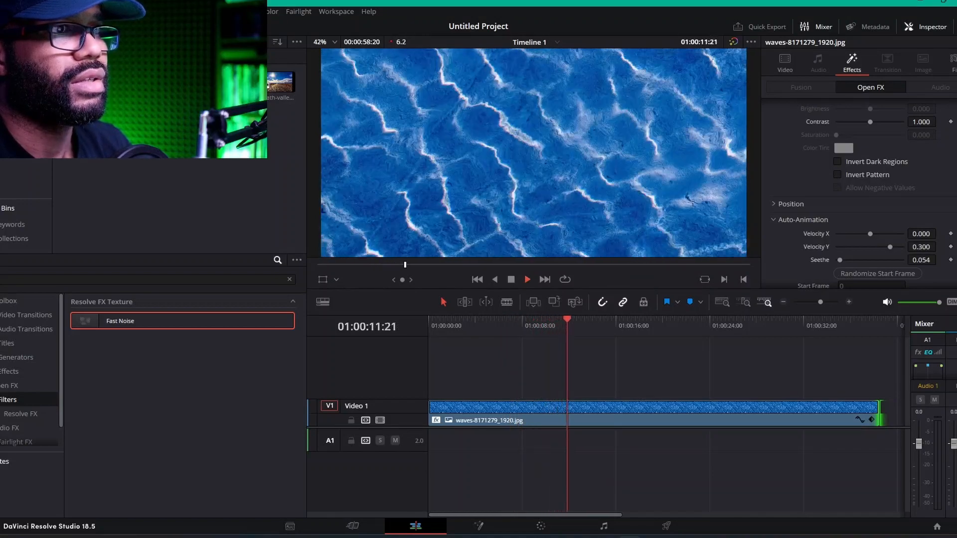
{"action": "key", "text": "space"}
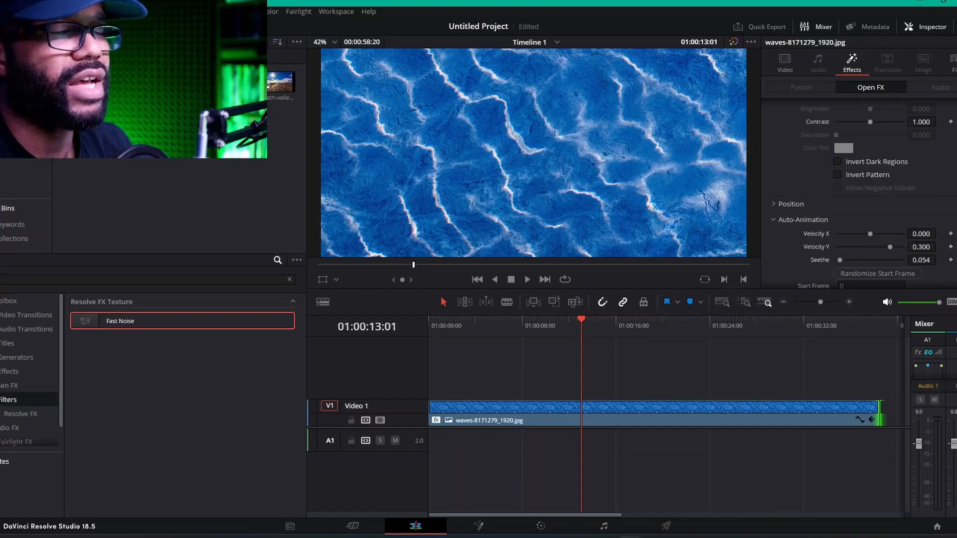
{"action": "scroll", "coordinate": [857, 194], "scroll_direction": "up", "scroll_amount": 3}
{"action": "scroll", "coordinate": [857, 194], "scroll_direction": "up", "scroll_amount": 3}
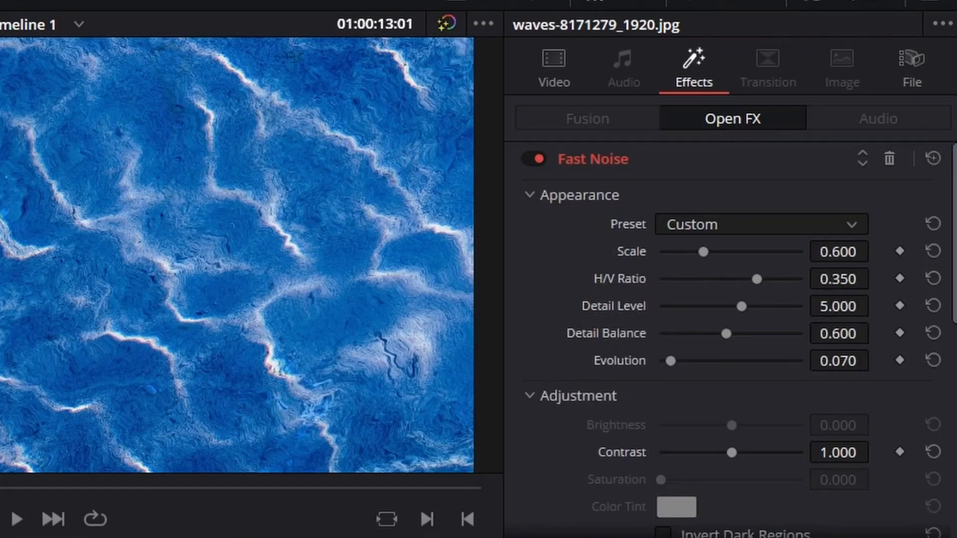
{"action": "left_click", "coordinate": [761, 224]}
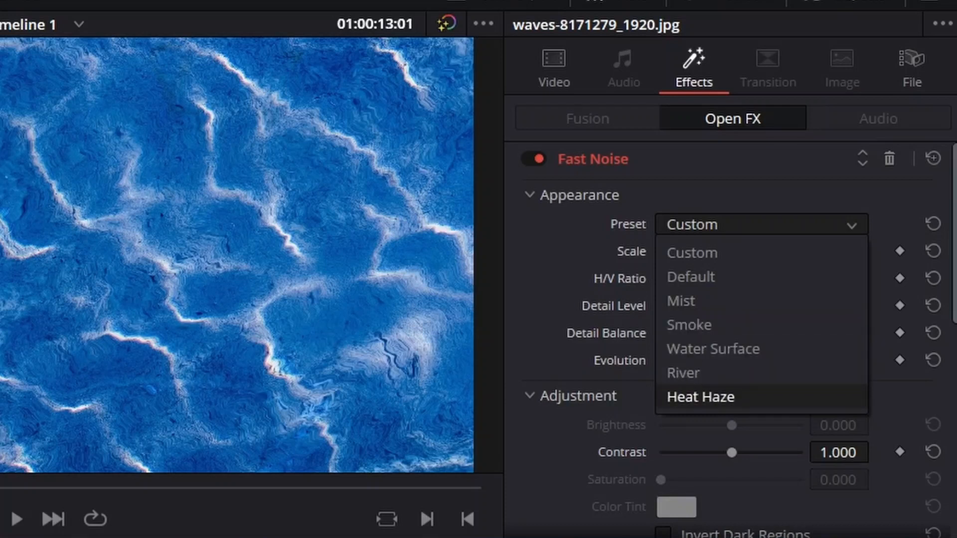
{"action": "key", "text": "Escape"}
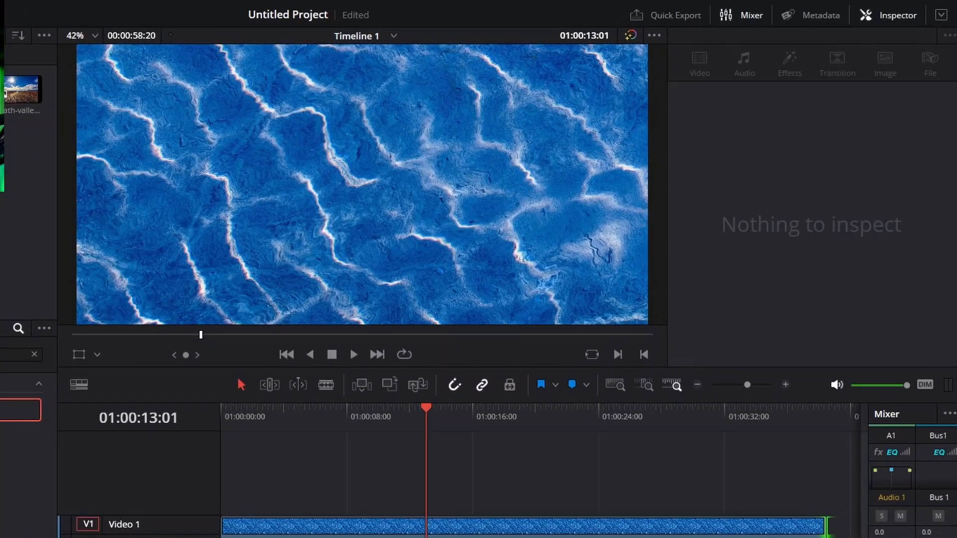
Step: Replace the waves clip on Video 1 with the death-valley image, starting at the timeline start and extended to about 23 seconds
{"action": "right_click", "coordinate": [328, 529]}
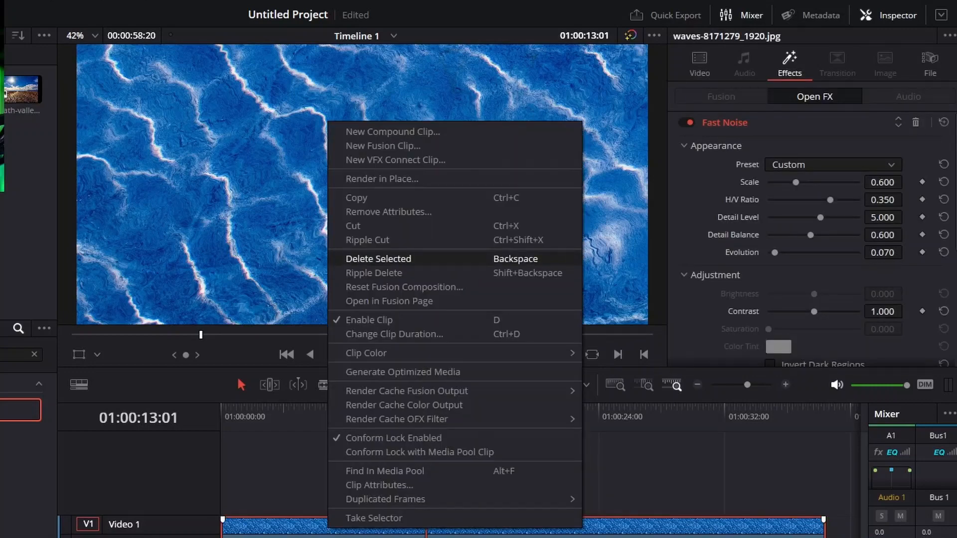
{"action": "left_click", "coordinate": [379, 259]}
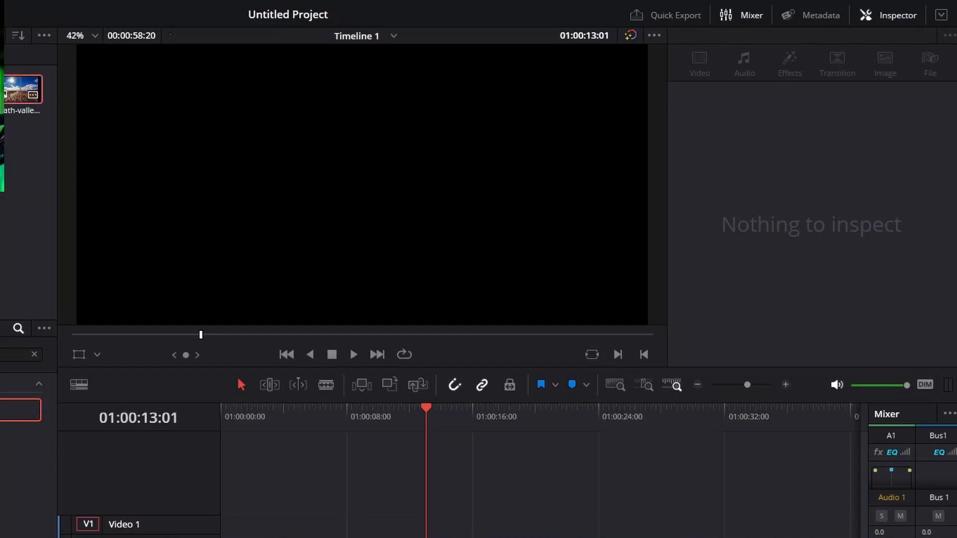
{"action": "left_click_drag", "start_coordinate": [22, 89], "coordinate": [229, 521]}
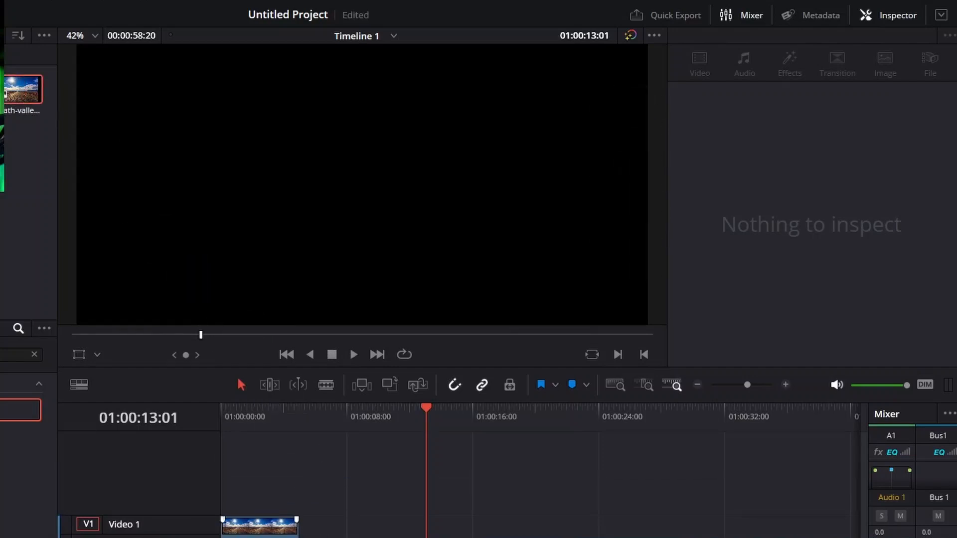
{"action": "left_click_drag", "start_coordinate": [297, 524], "coordinate": [580, 524]}
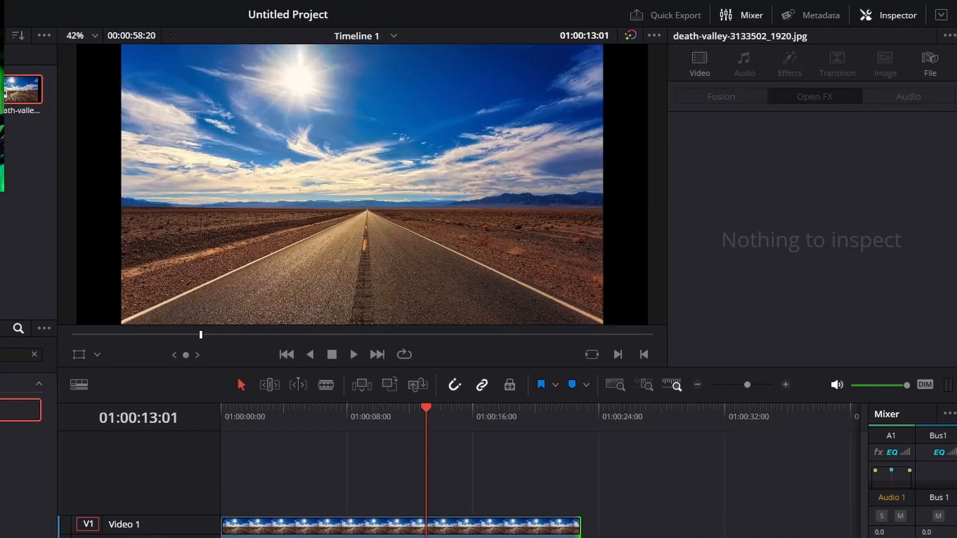
Step: Apply Fast Noise to the death-valley clip and choose the Smoke preset, with the playhead at 01:00:00:20
{"action": "left_click", "coordinate": [233, 408]}
{"action": "left_click_drag", "start_coordinate": [20, 409], "coordinate": [354, 535]}
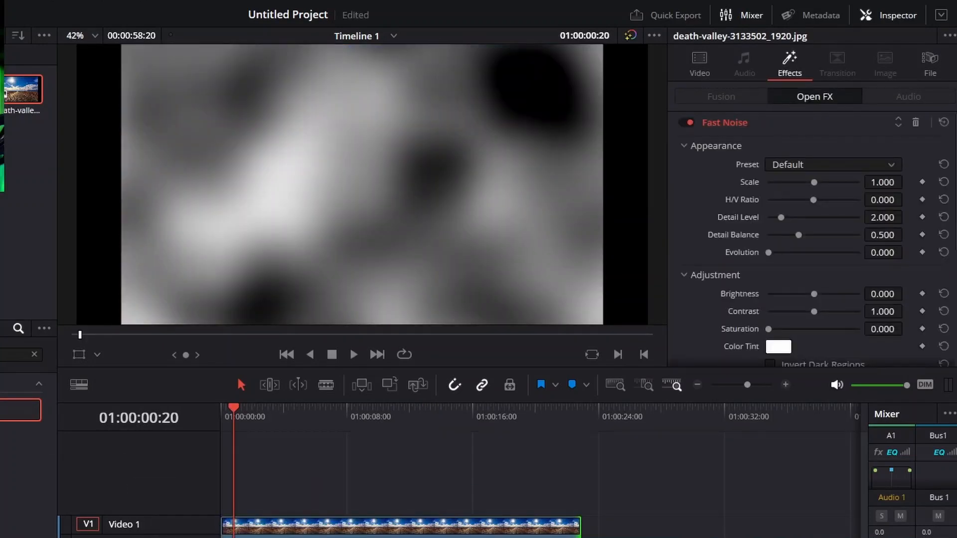
{"action": "left_click", "coordinate": [832, 164]}
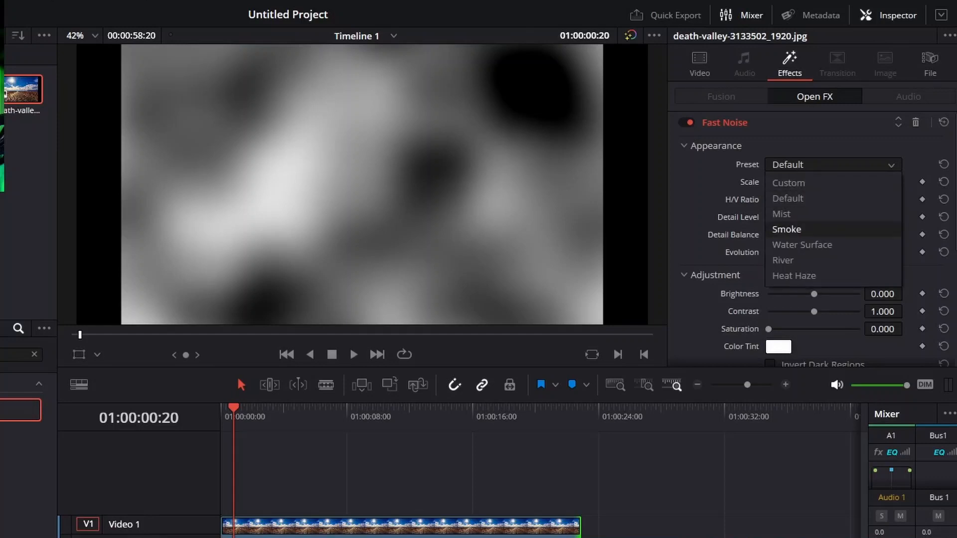
{"action": "left_click", "coordinate": [786, 230]}
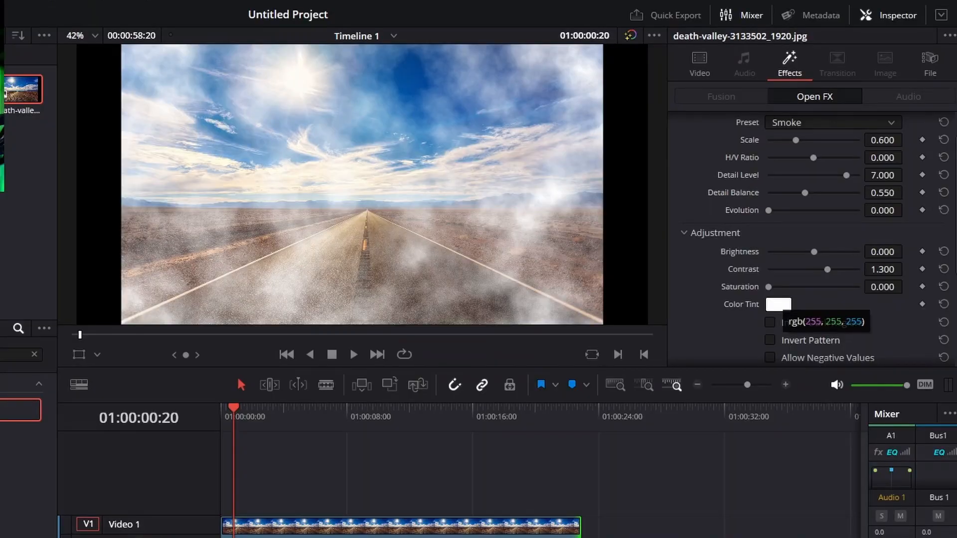
Step: Set the smoke's Color Tint to bright green, #00ff00
{"action": "left_click", "coordinate": [778, 304]}
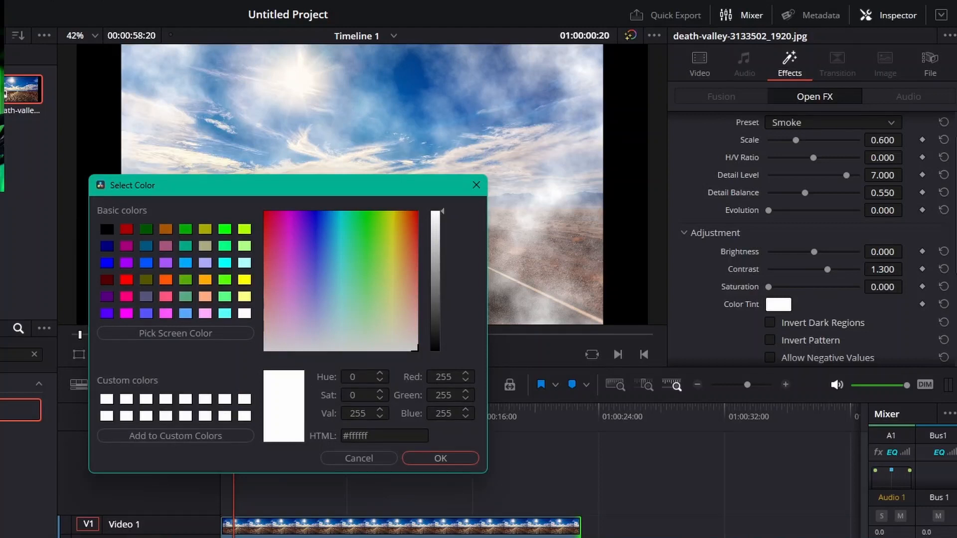
{"action": "left_click", "coordinate": [225, 229]}
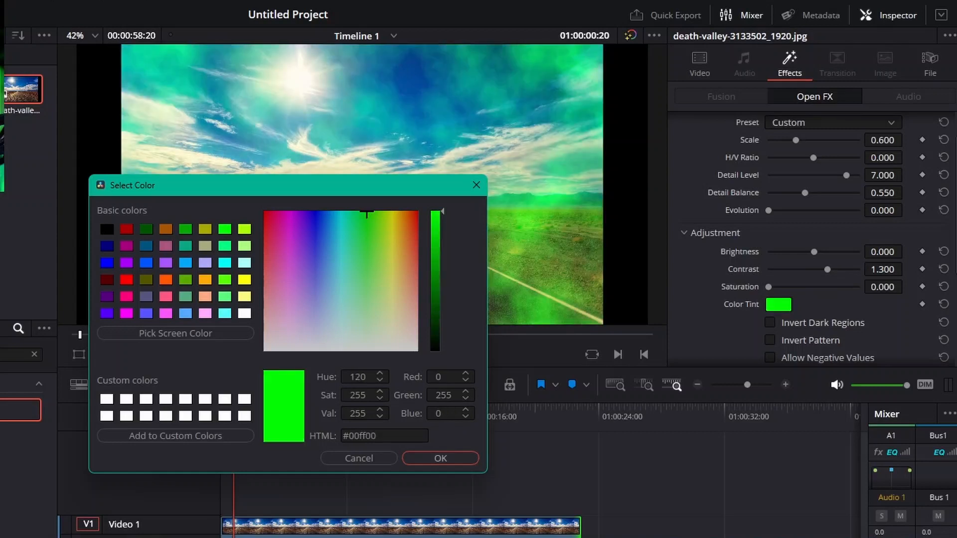
{"action": "key", "text": "Return"}
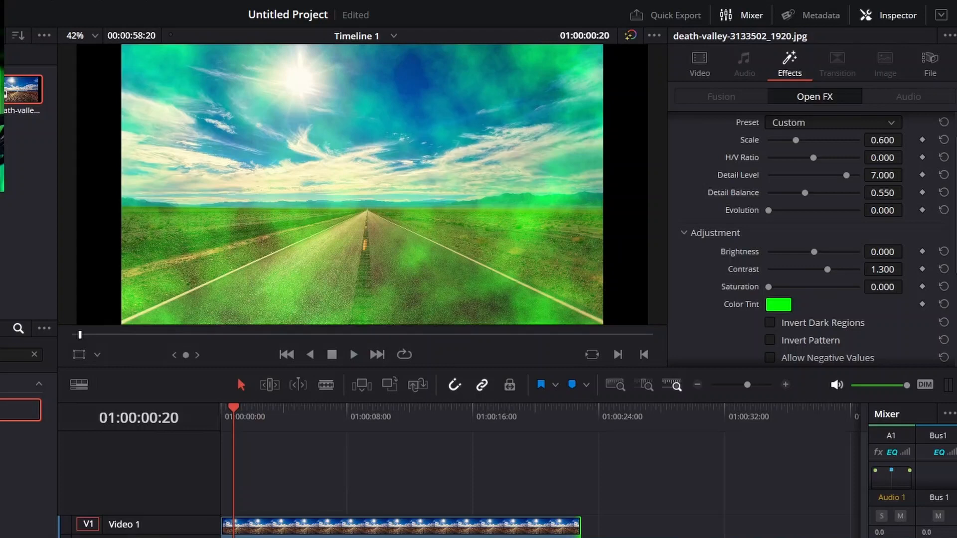
Step: Raise the green smoke's Seethe to 0.178 and play the death-valley clip to check the motion
{"action": "scroll", "coordinate": [812, 239], "scroll_direction": "down", "scroll_amount": 2}
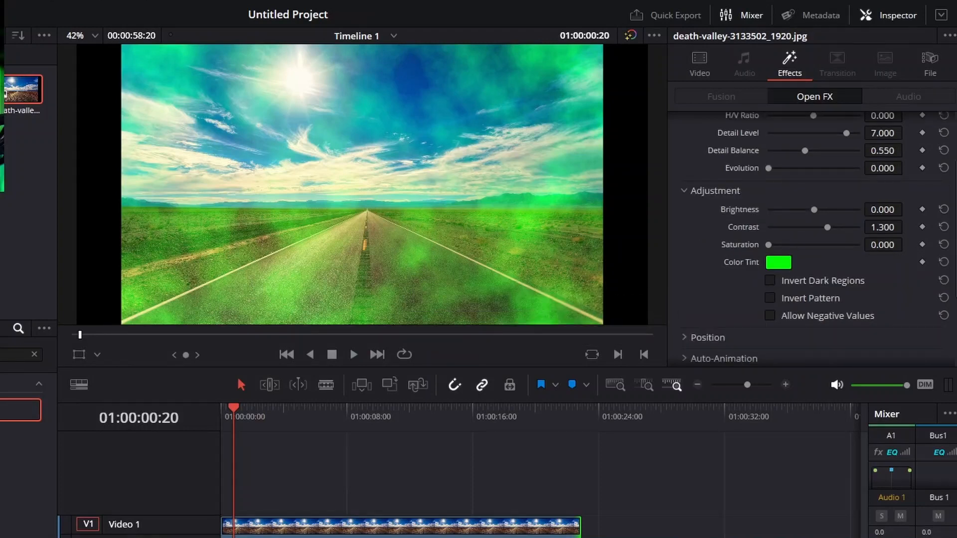
{"action": "scroll", "coordinate": [812, 239], "scroll_direction": "down", "scroll_amount": 5}
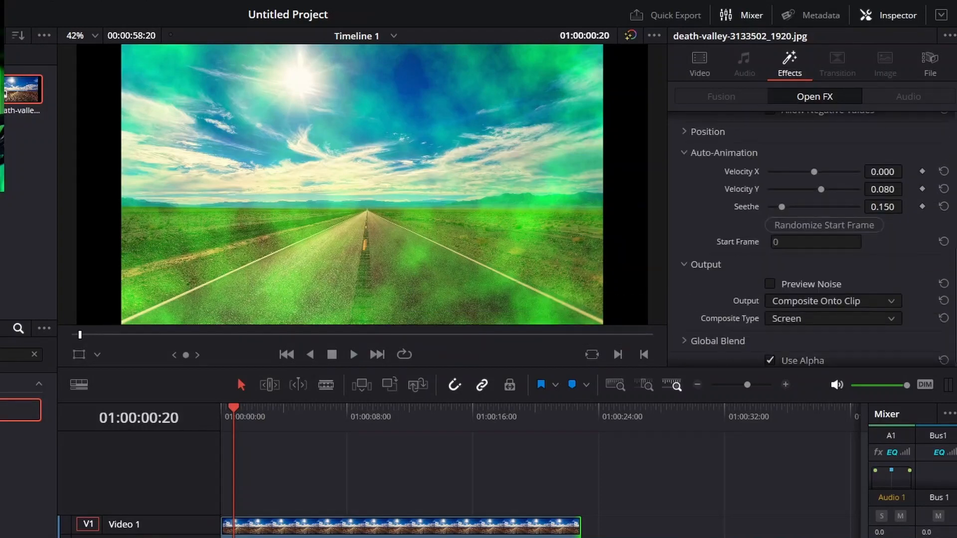
{"action": "left_click_drag", "start_coordinate": [882, 207], "coordinate": [896, 207]}
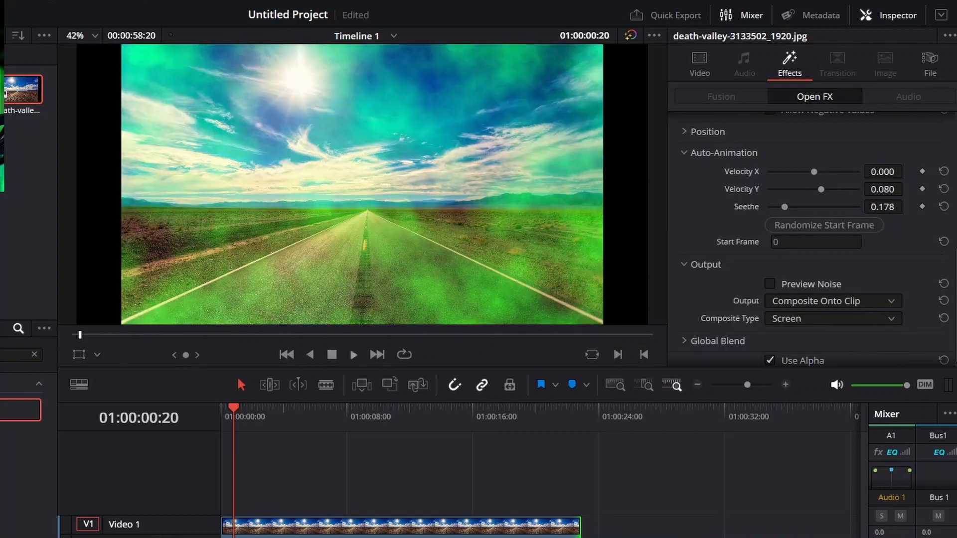
{"action": "left_click", "coordinate": [353, 355]}
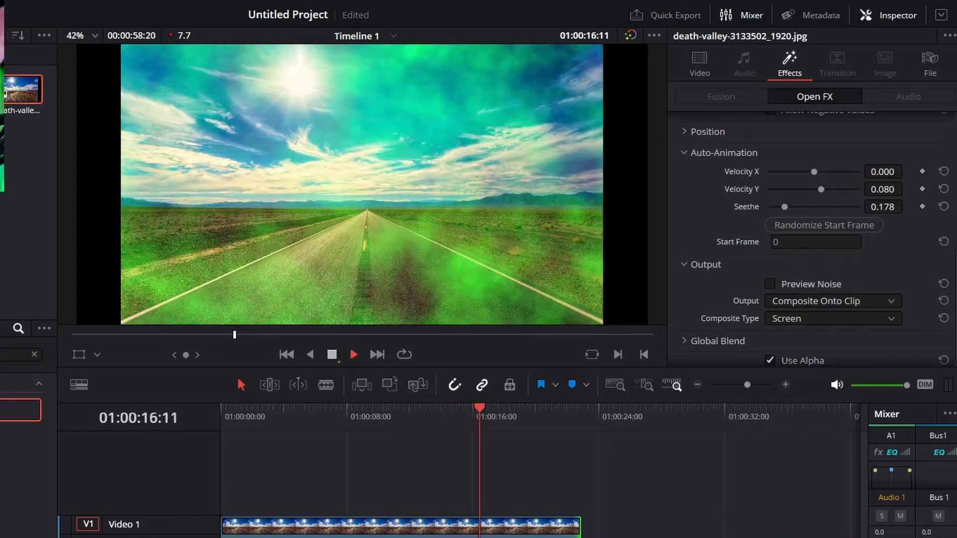
{"action": "left_click", "coordinate": [332, 355]}
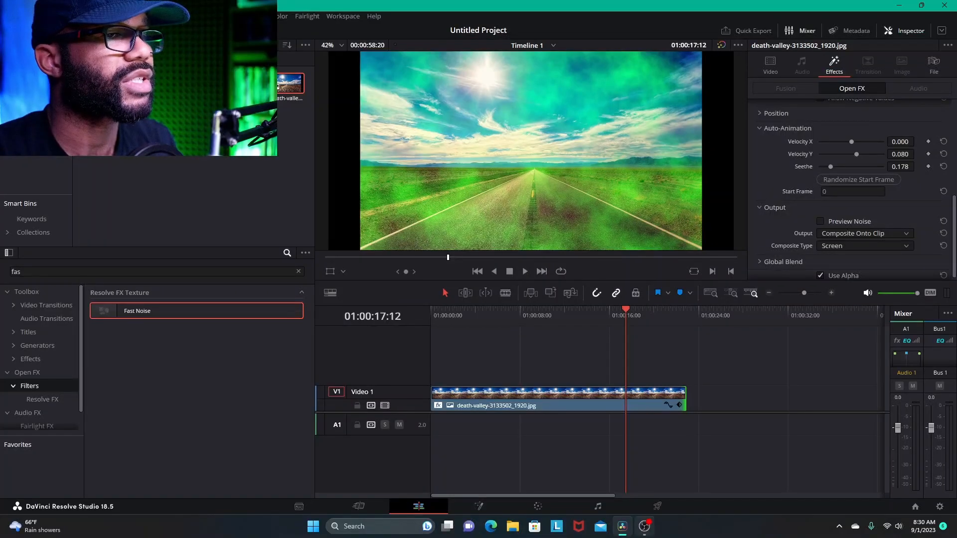
Step: Switch to the OBS Studio window
{"action": "mouse_move", "coordinate": [645, 526]}
{"action": "left_click", "coordinate": [643, 474]}
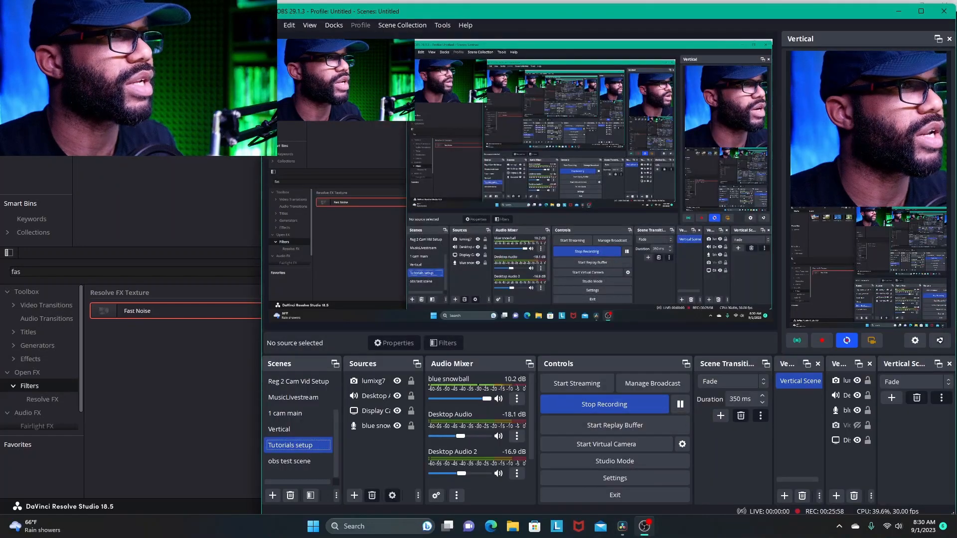